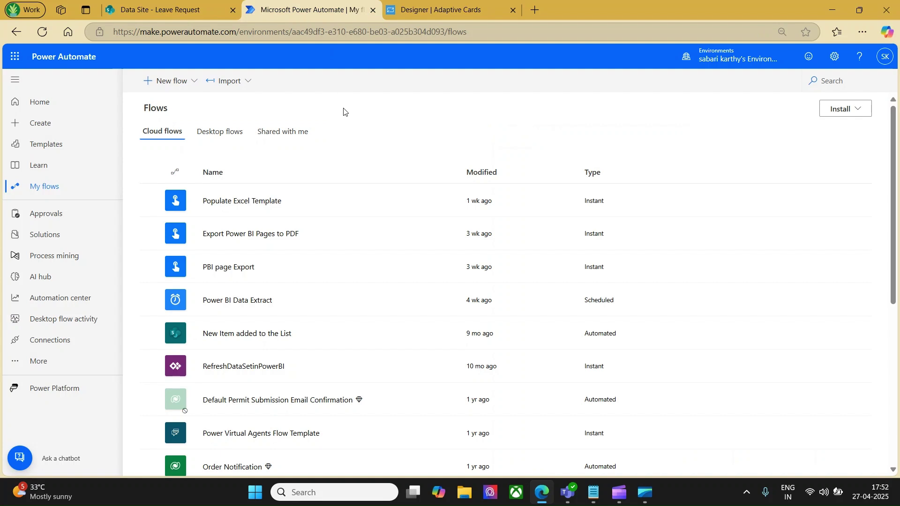
Step: Check the Leave Request list in SharePoint, and start building an automated cloud flow in Power Automate
click(172, 10)
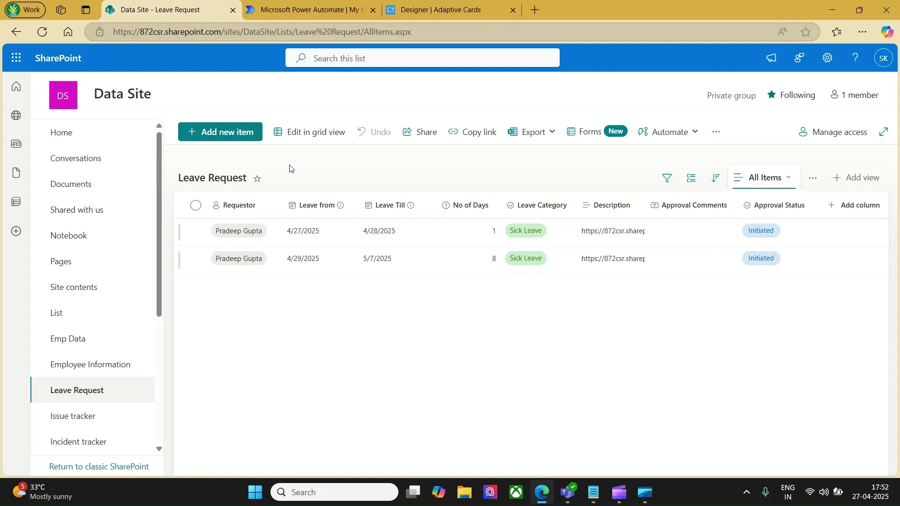
click(314, 16)
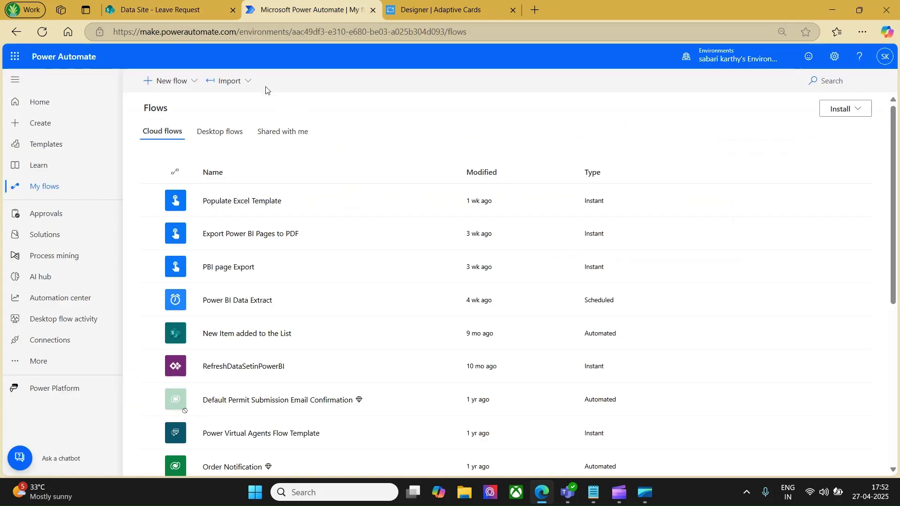
click(172, 81)
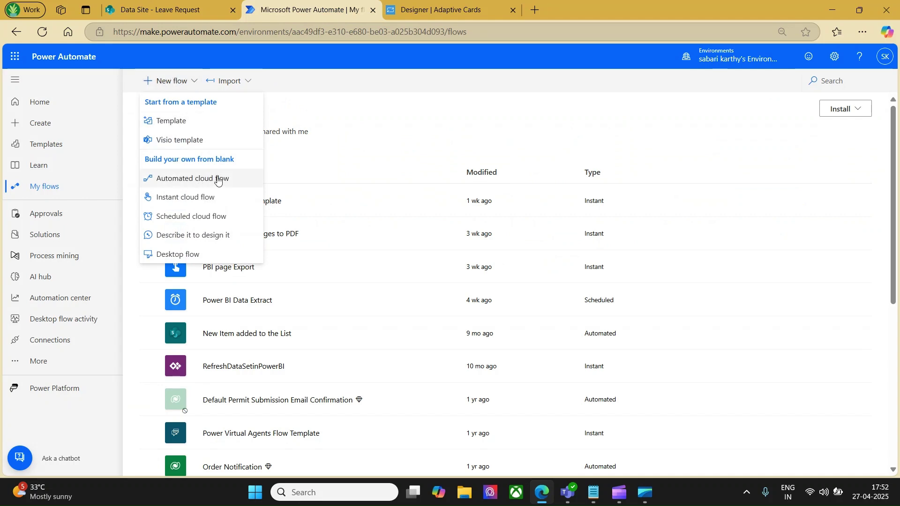
click(168, 13)
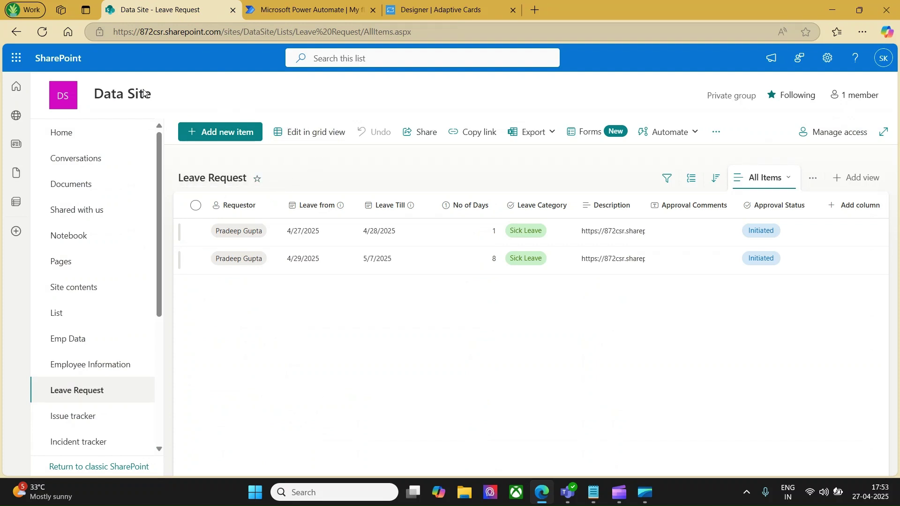
click(309, 13)
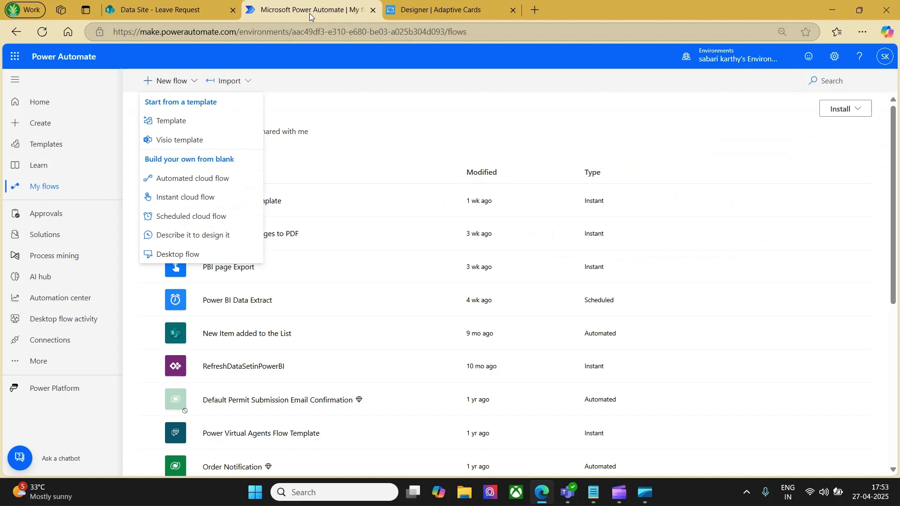
click(200, 178)
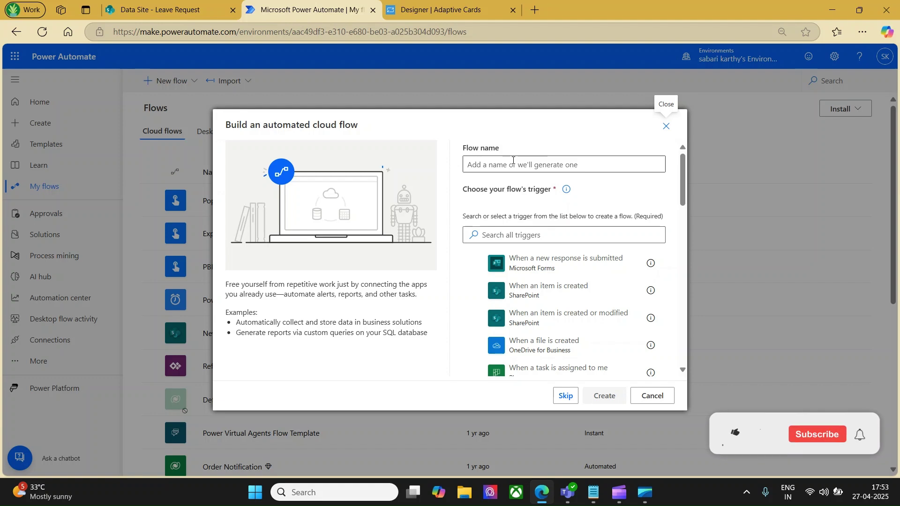
Step: Create the flow as "Leave request Adaptive Cards" with the SharePoint trigger When an item is created
click(512, 161)
text(Le)
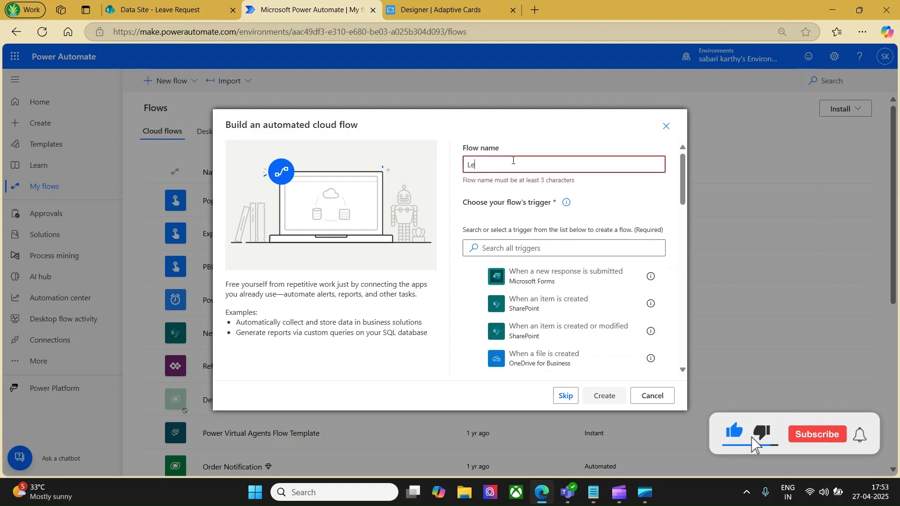
text(ave request)
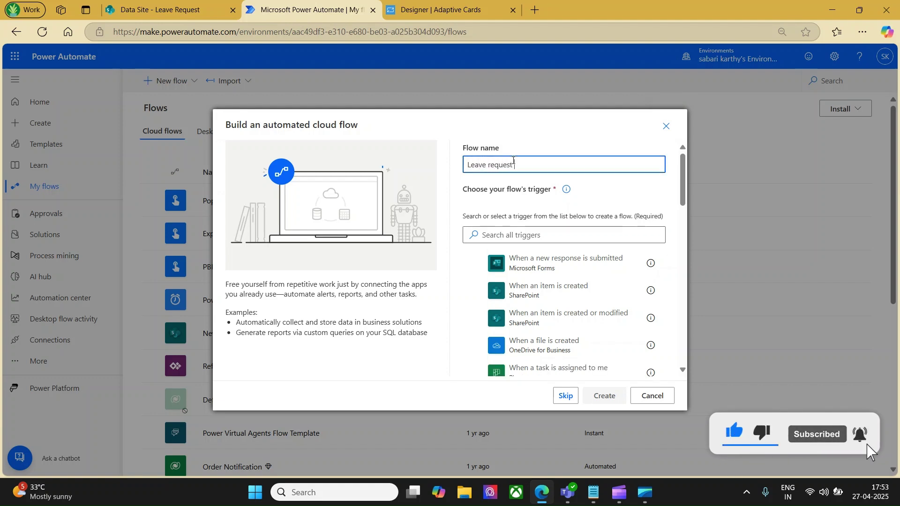
text( Adap)
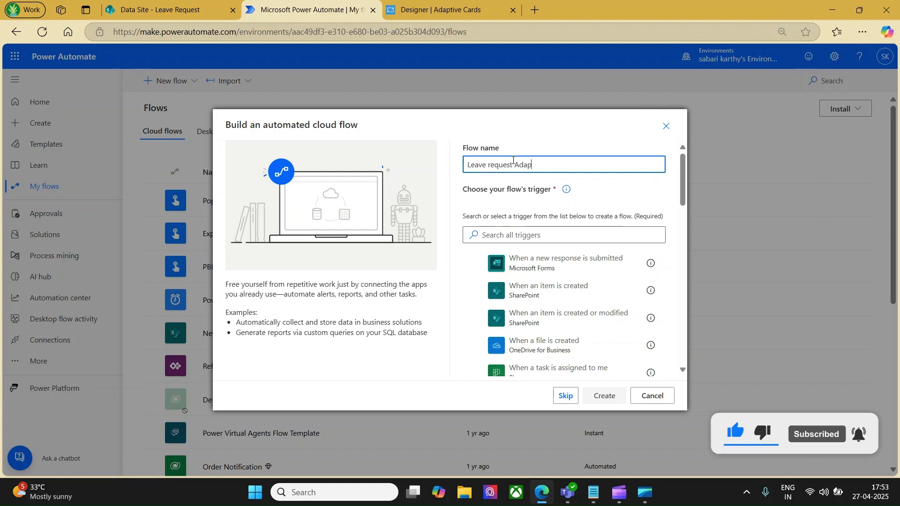
text(tive Cards)
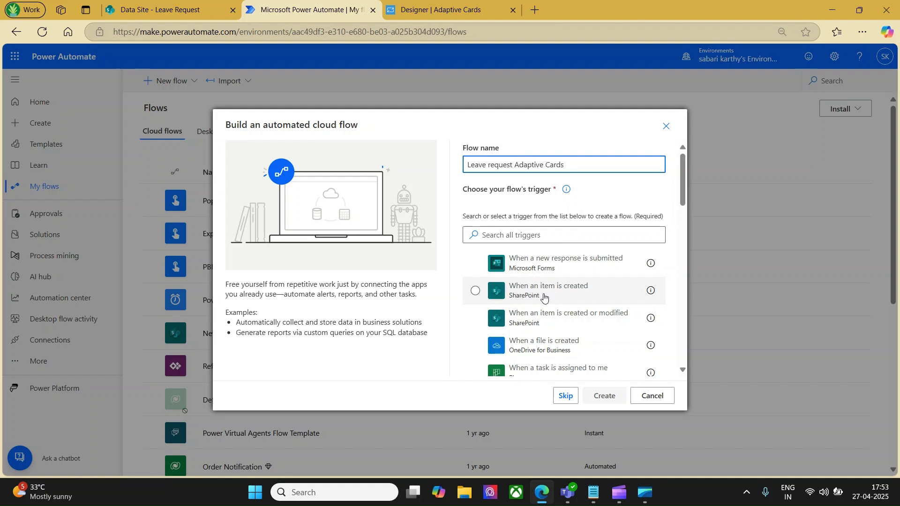
click(542, 296)
click(605, 396)
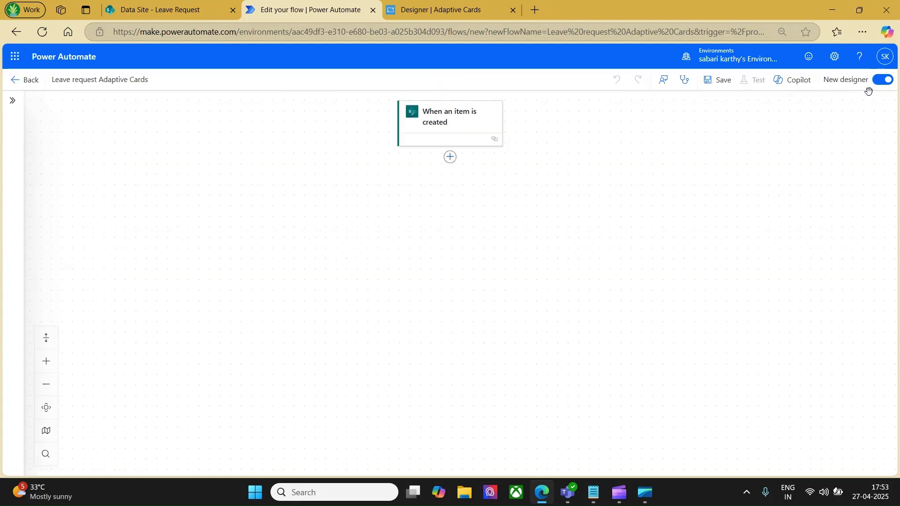
Step: Switch the flow to the classic designer without saving, and dismiss the feedback request
click(883, 81)
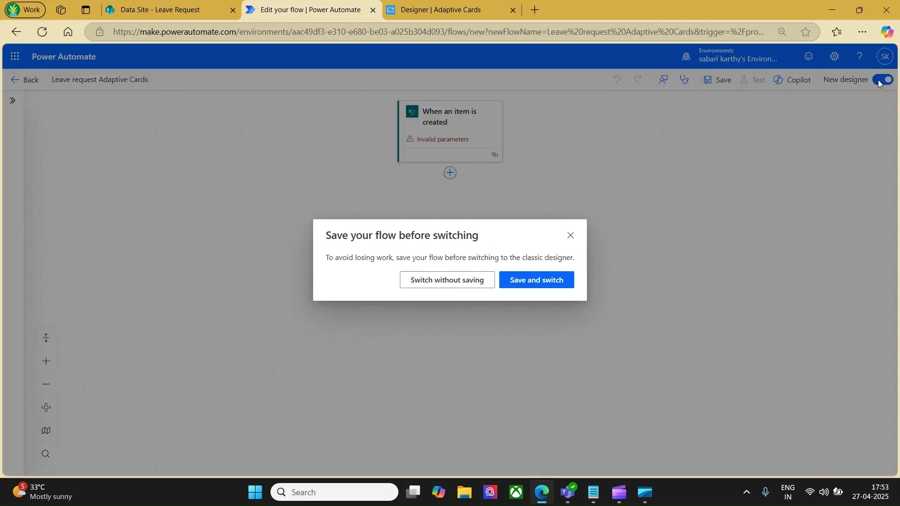
click(446, 281)
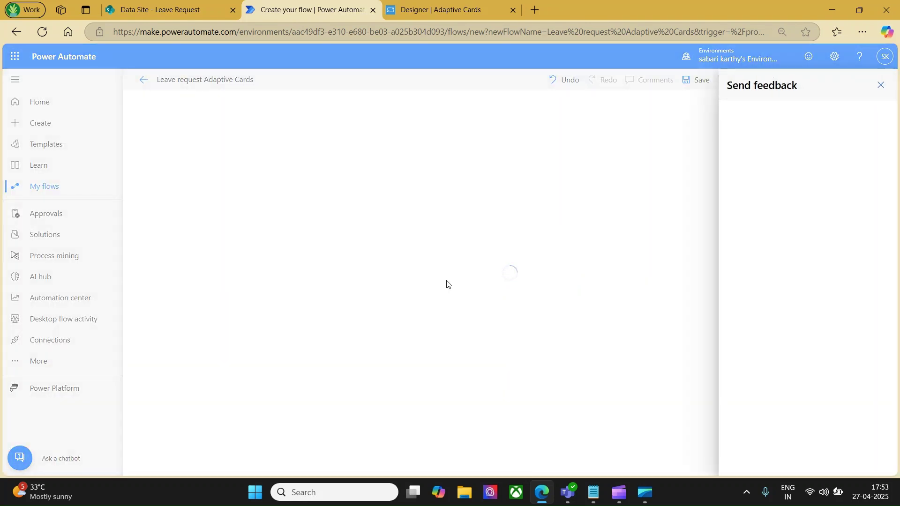
click(882, 85)
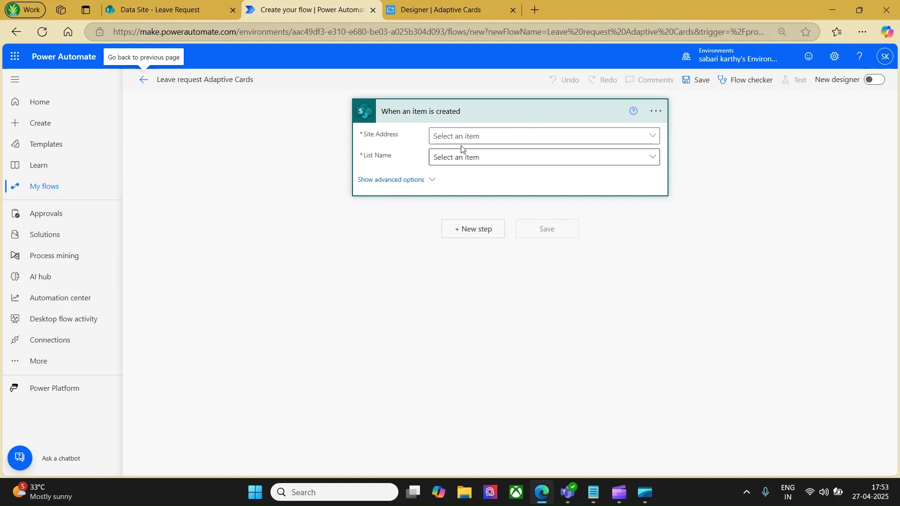
click(516, 136)
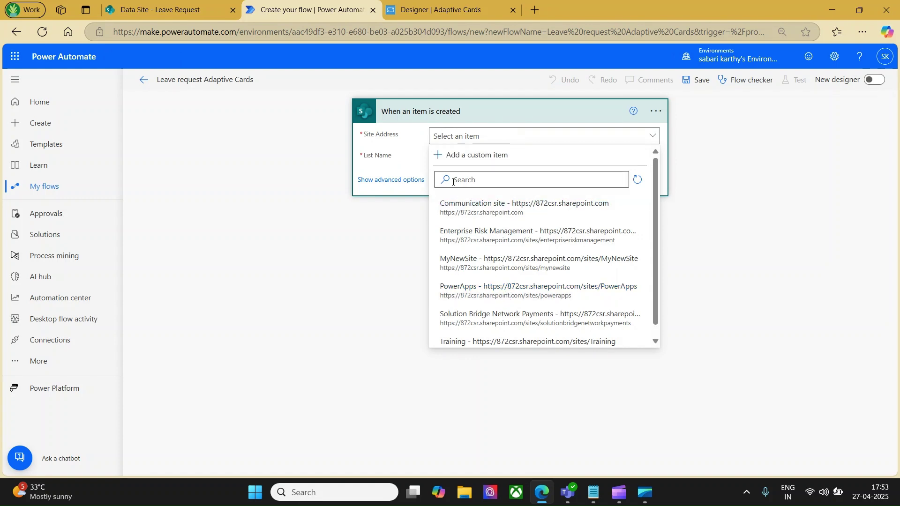
click(465, 155)
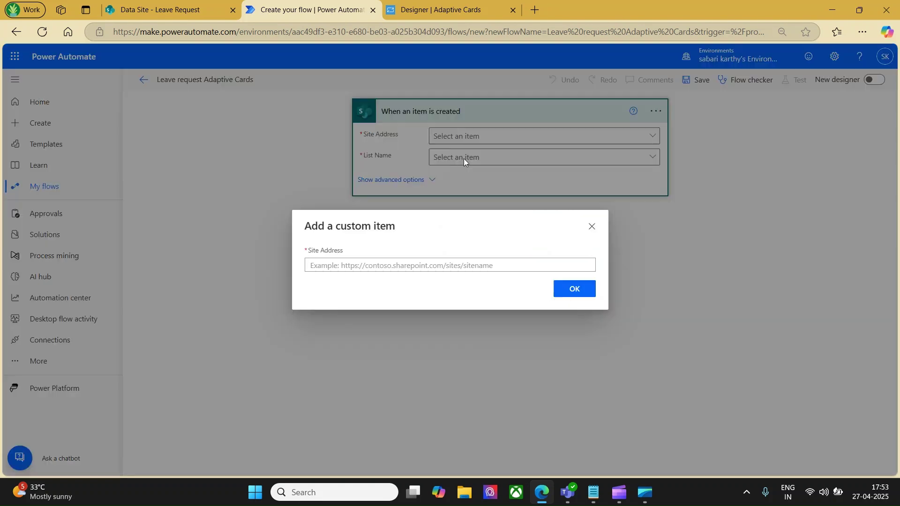
click(178, 5)
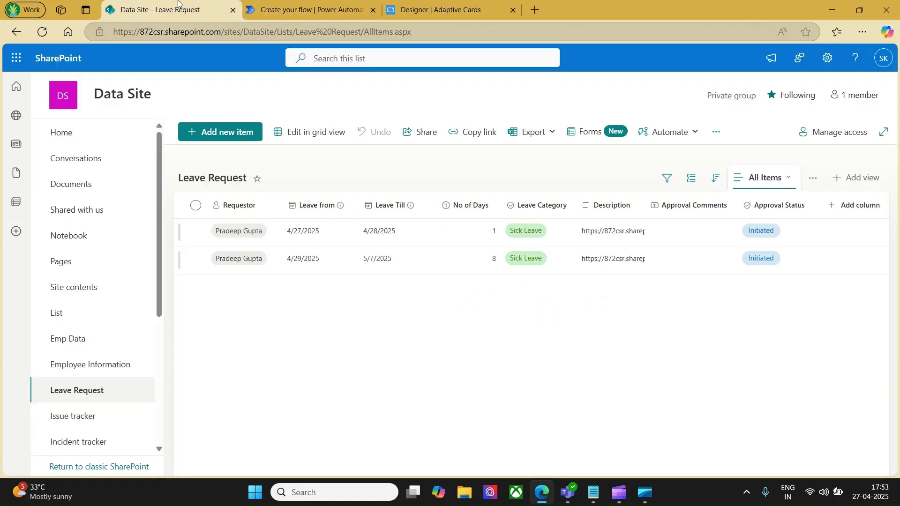
click(277, 32)
drag(276, 32, 112, 31)
key(ctrl+c)
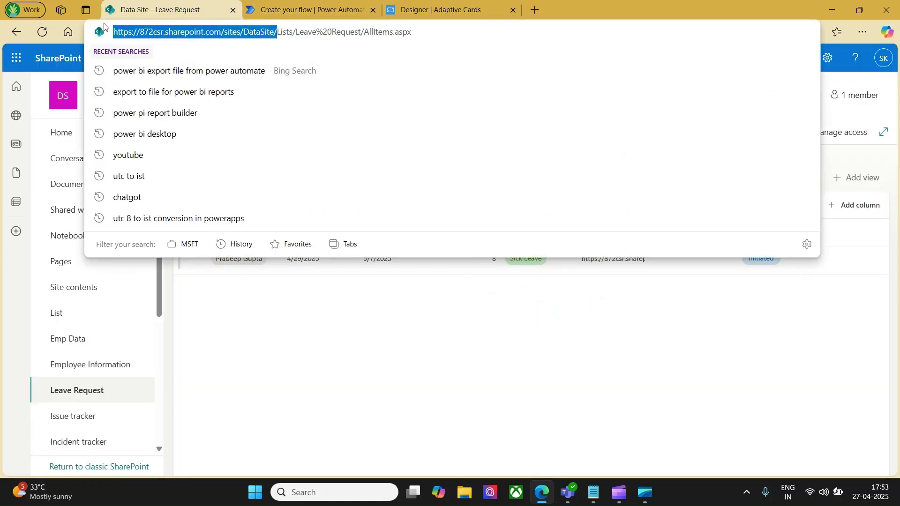
click(309, 9)
click(352, 267)
key(ctrl+v)
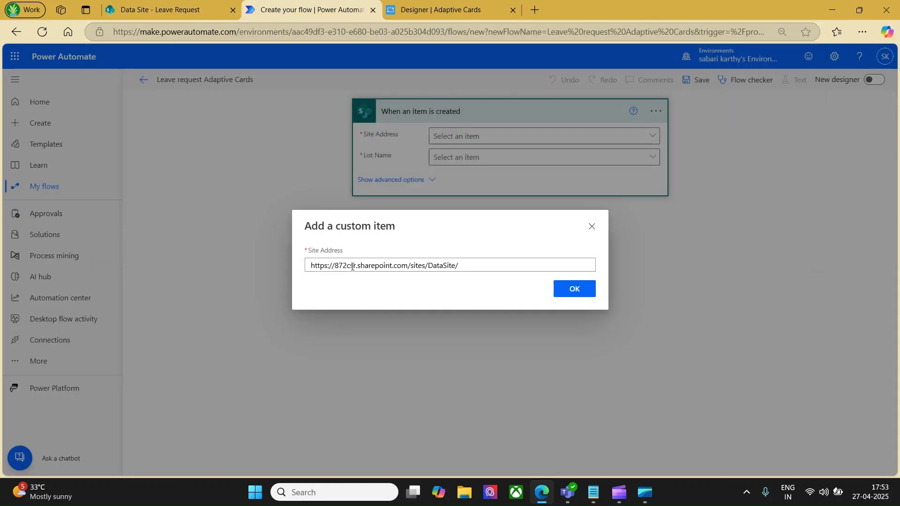
click(577, 292)
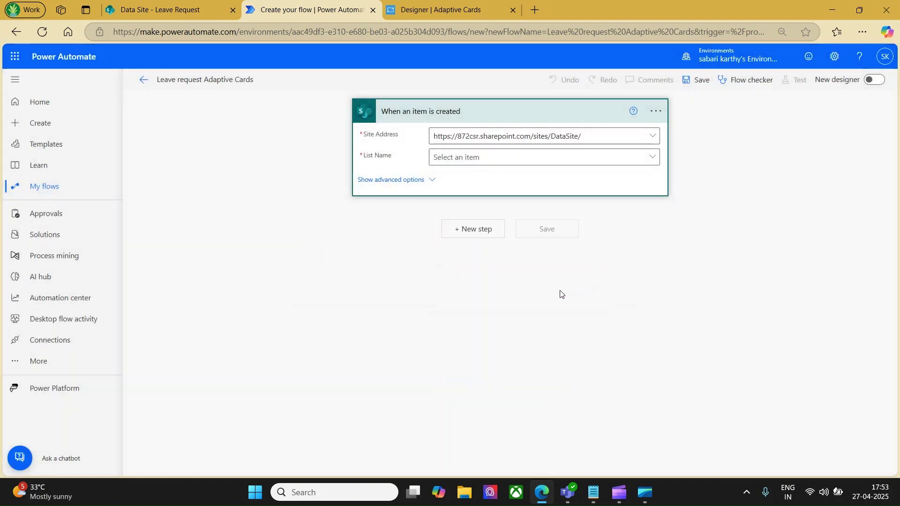
Step: Set the trigger's list name to Leave Request
click(519, 161)
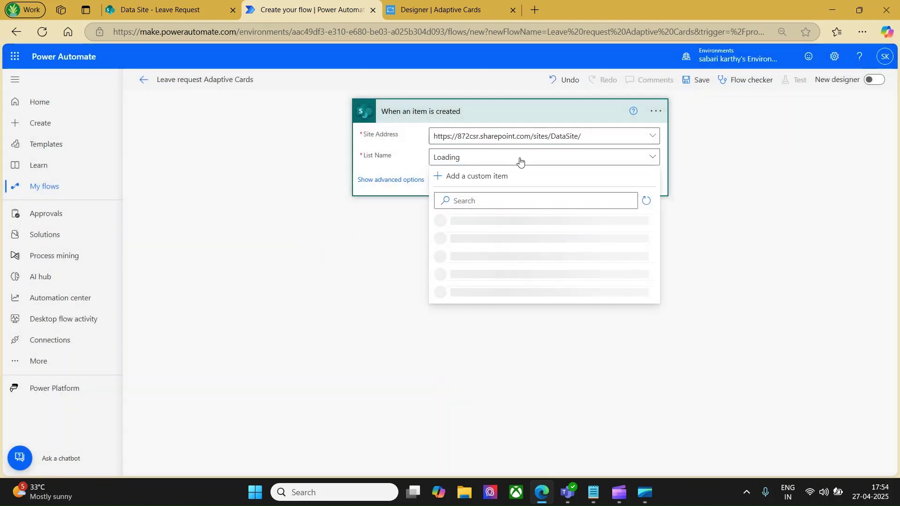
scroll(530, 298, down, 3)
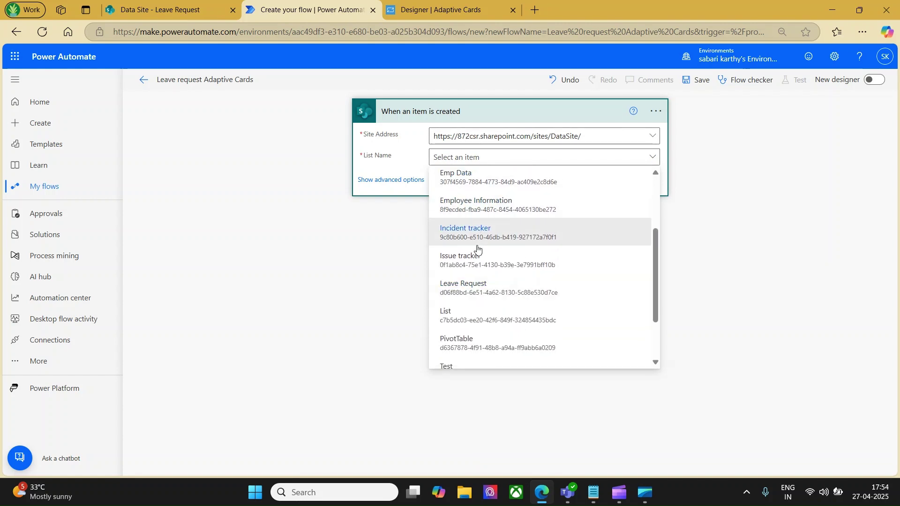
click(483, 290)
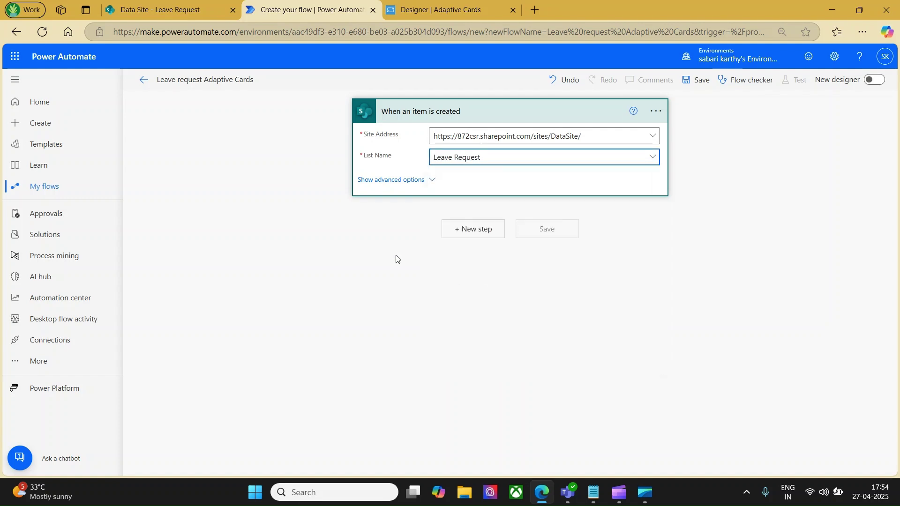
Step: Add the Microsoft Teams action Post adaptive card and wait for a response after the trigger
click(473, 229)
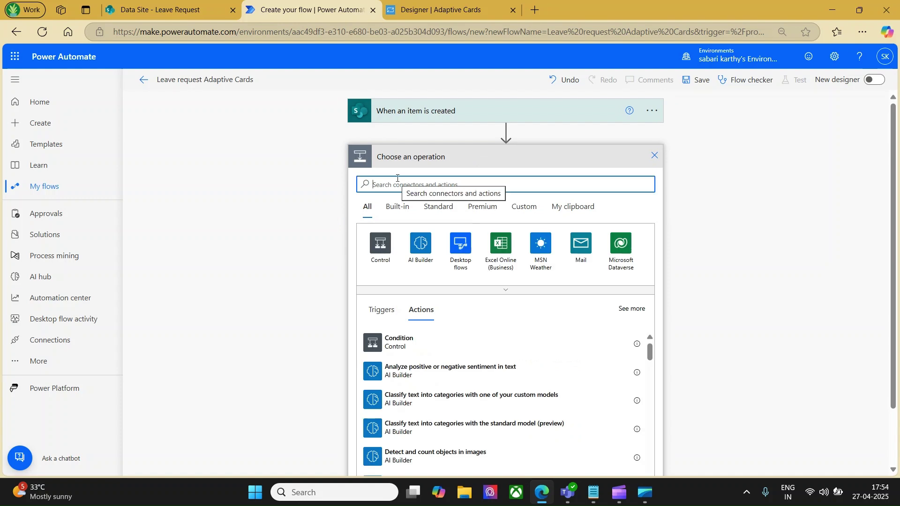
text(Teams)
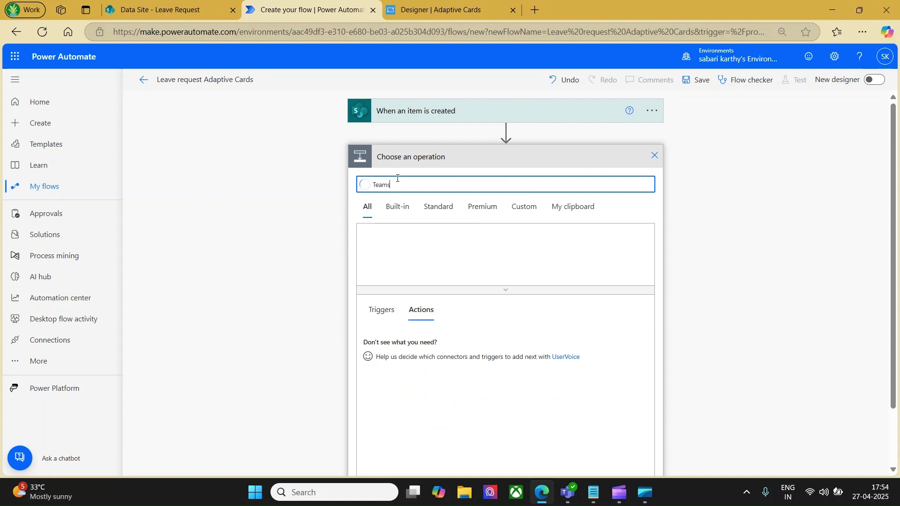
click(373, 257)
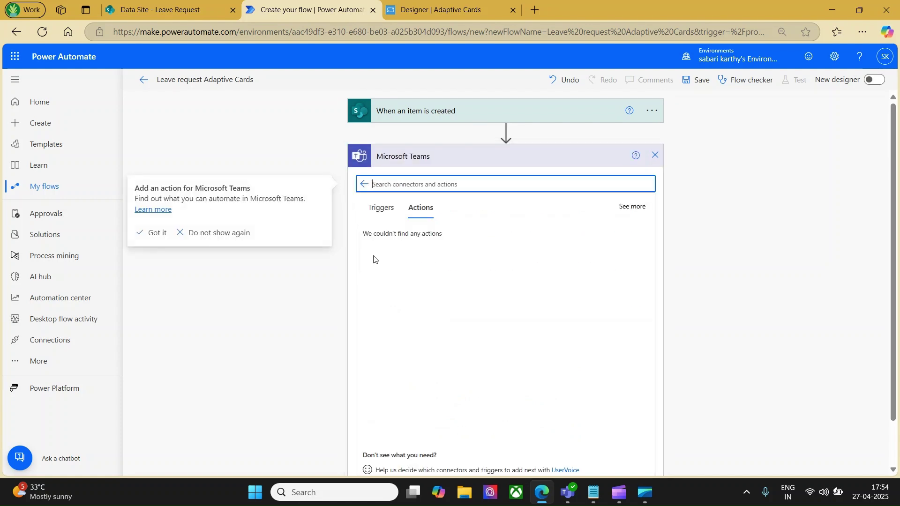
text(Adaptive)
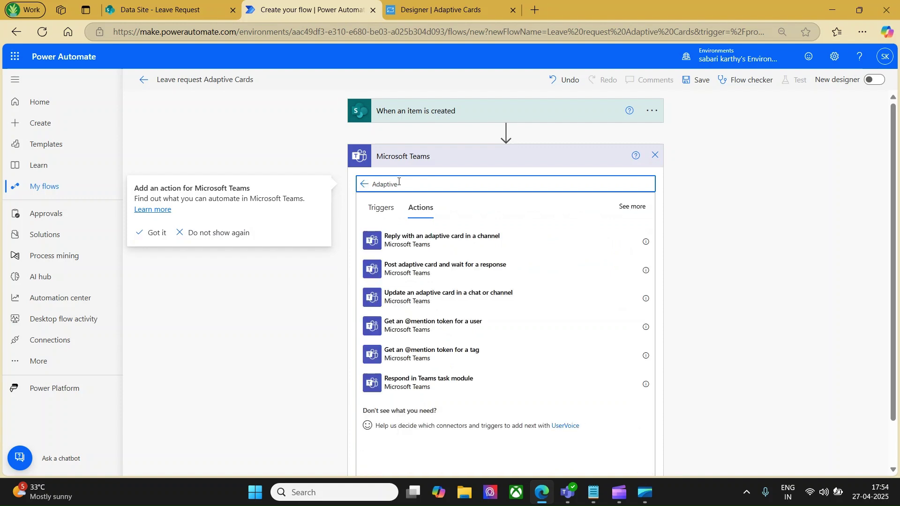
click(433, 279)
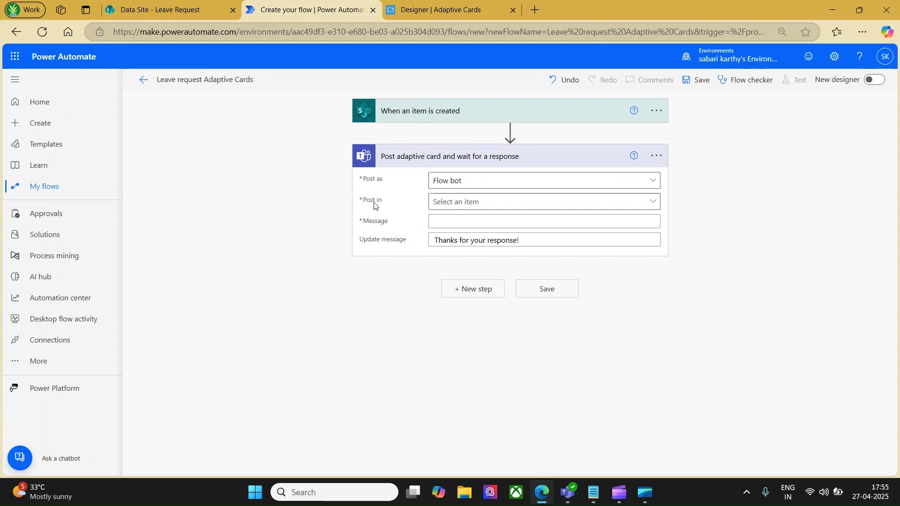
Step: Set the adaptive card action to post in Chat with Flow bot
click(442, 202)
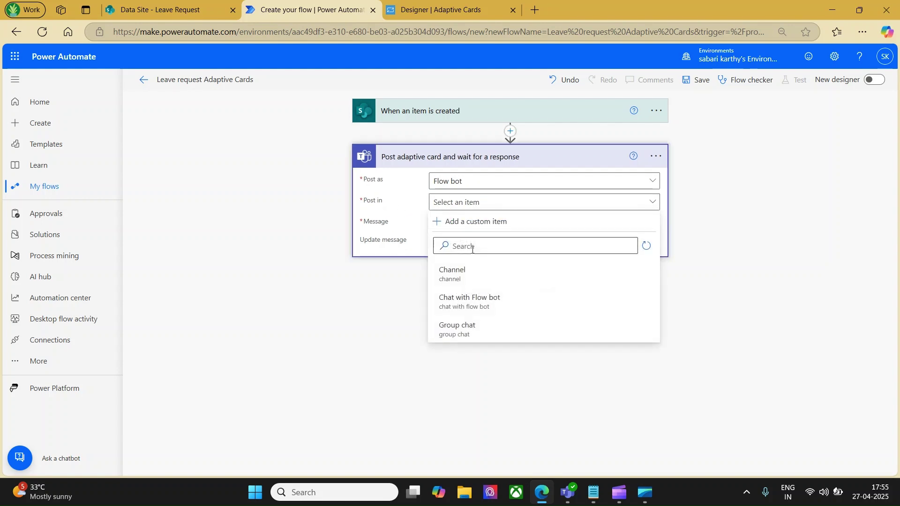
click(480, 309)
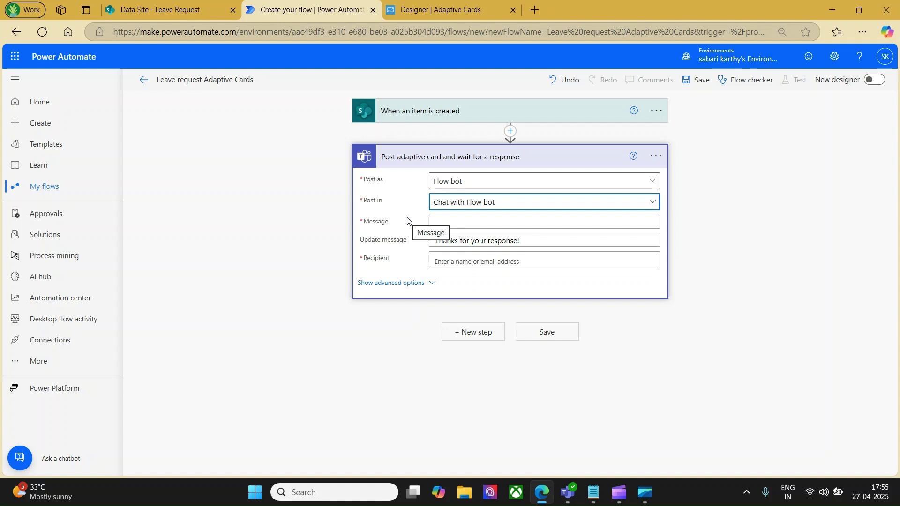
click(446, 223)
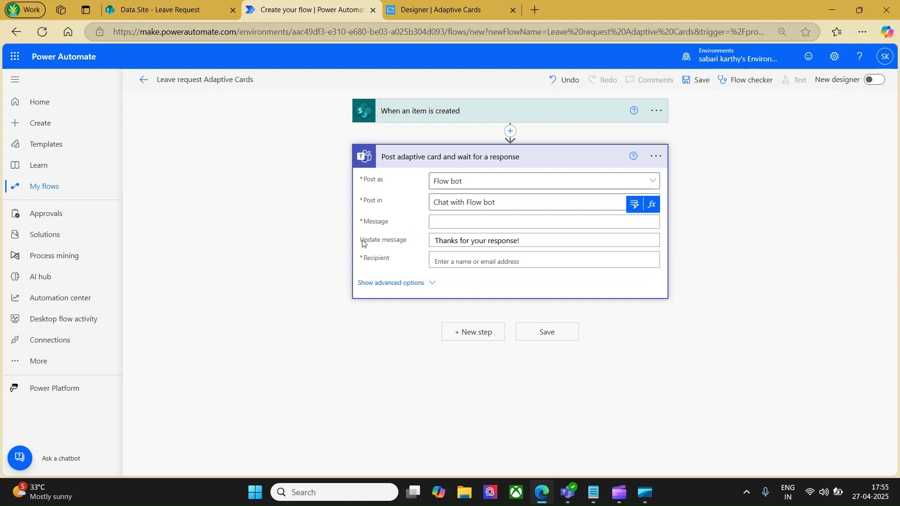
click(402, 247)
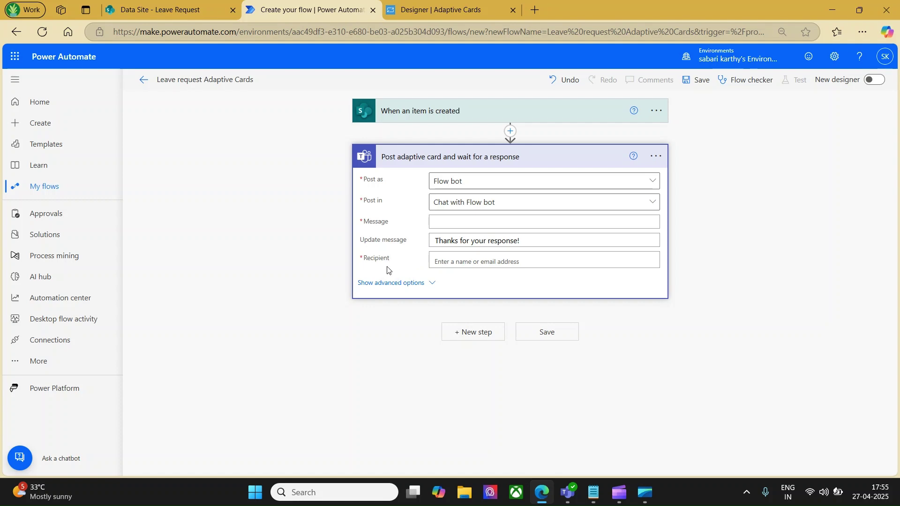
Step: Enter the approver's name as the adaptive card's recipient and pick the matching person
click(444, 265)
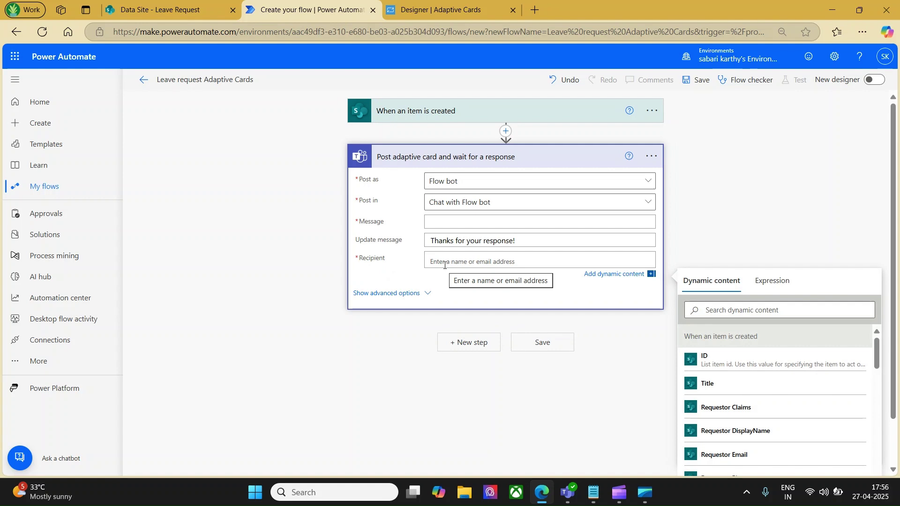
text(sabarikarthy)
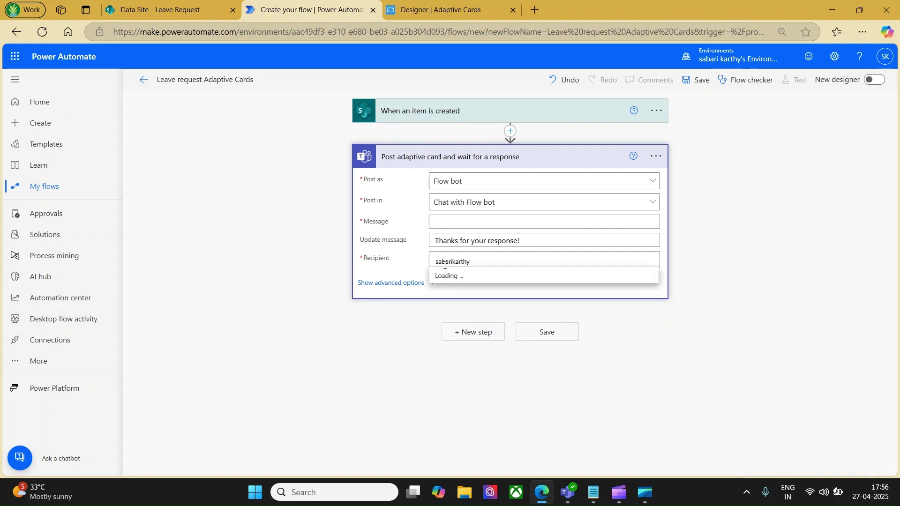
click(460, 278)
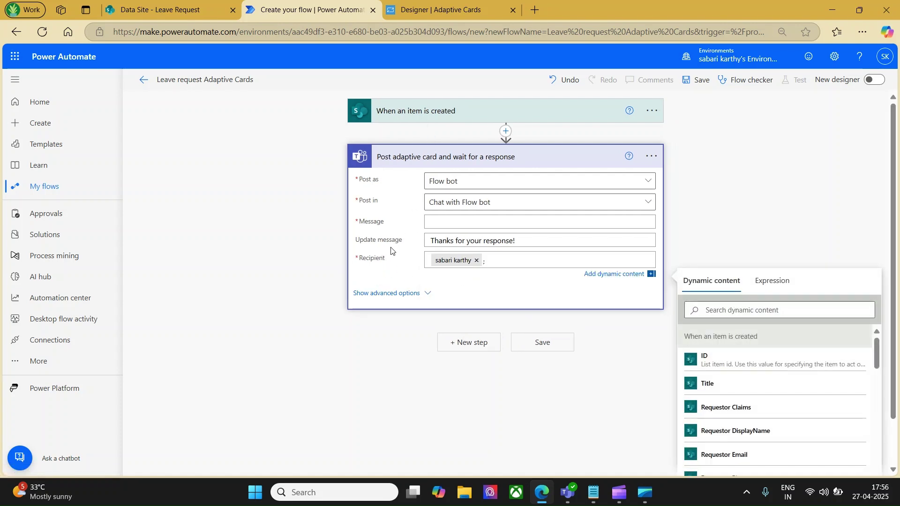
Step: Switch to the Adaptive Cards Designer and create a new card from the Blank Card template
click(377, 230)
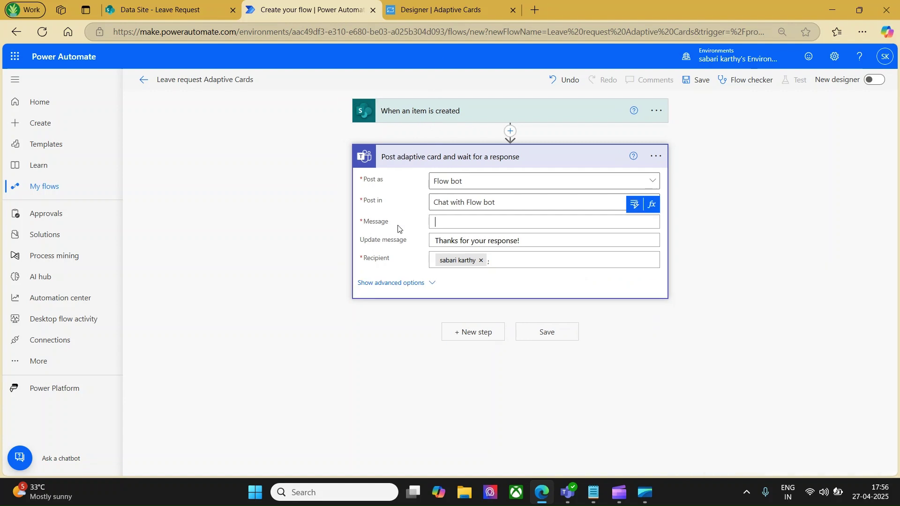
click(439, 11)
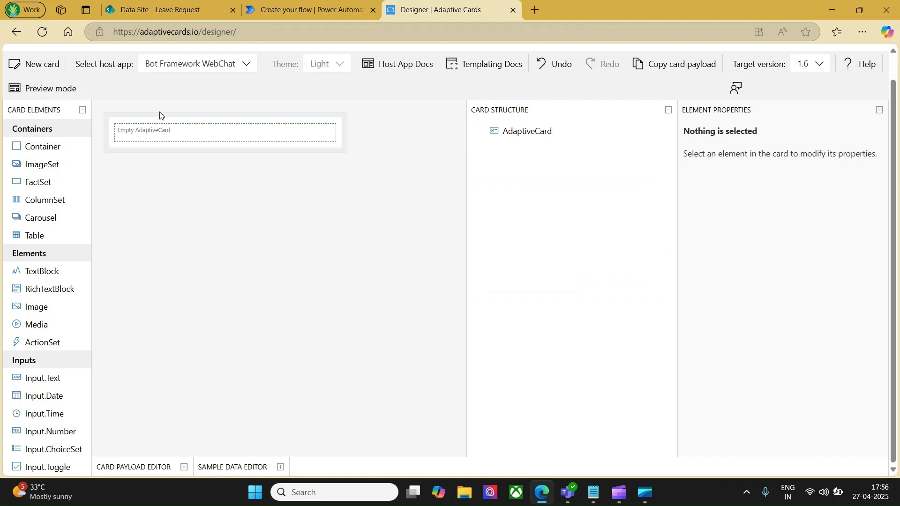
scroll(160, 113, up, 2)
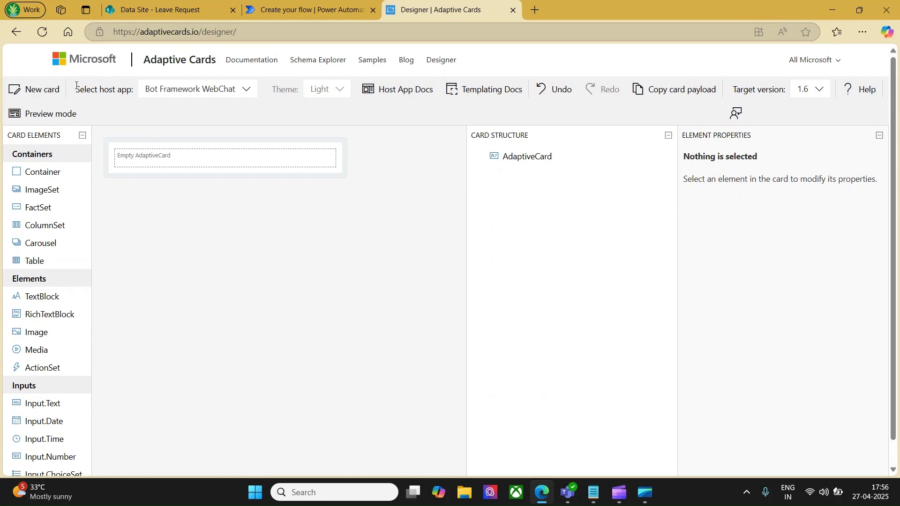
click(31, 97)
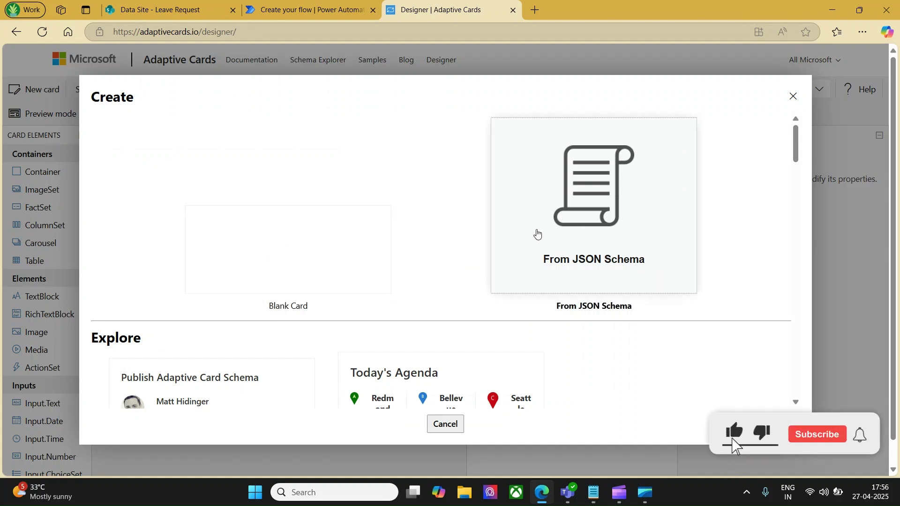
scroll(445, 236, down, 8)
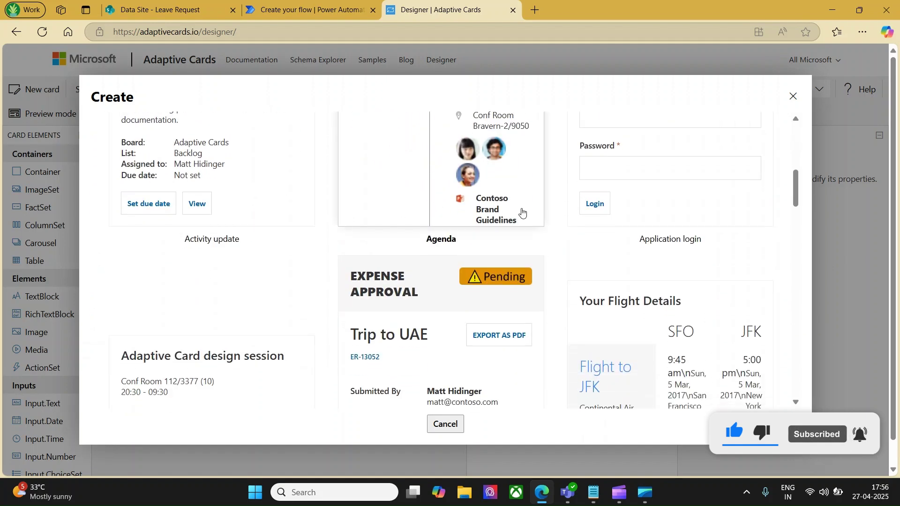
scroll(562, 242, down, 3)
scroll(562, 243, down, 5)
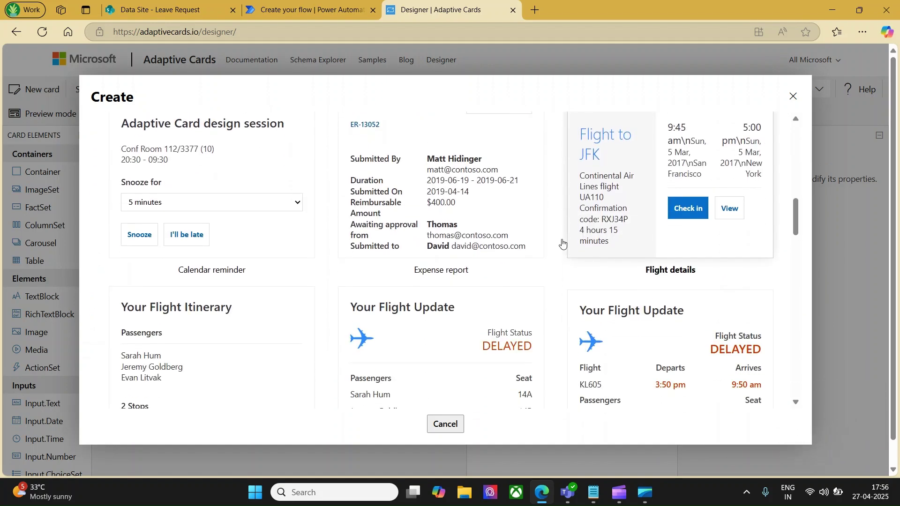
scroll(564, 243, up, 15)
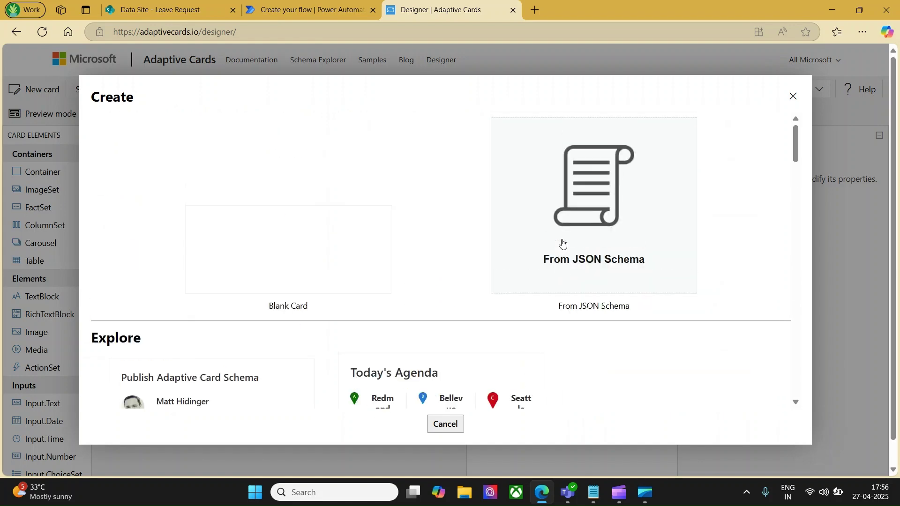
click(313, 249)
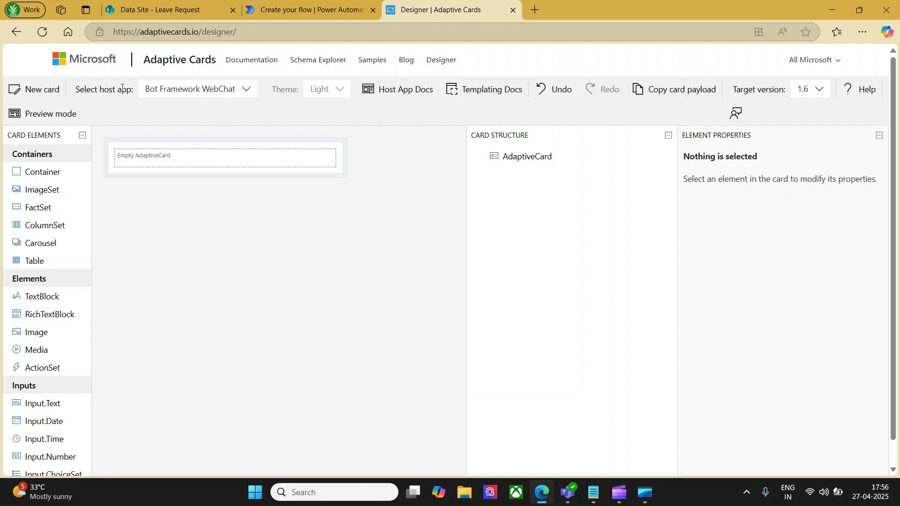
Step: Set the card's host app to Microsoft Teams
click(235, 90)
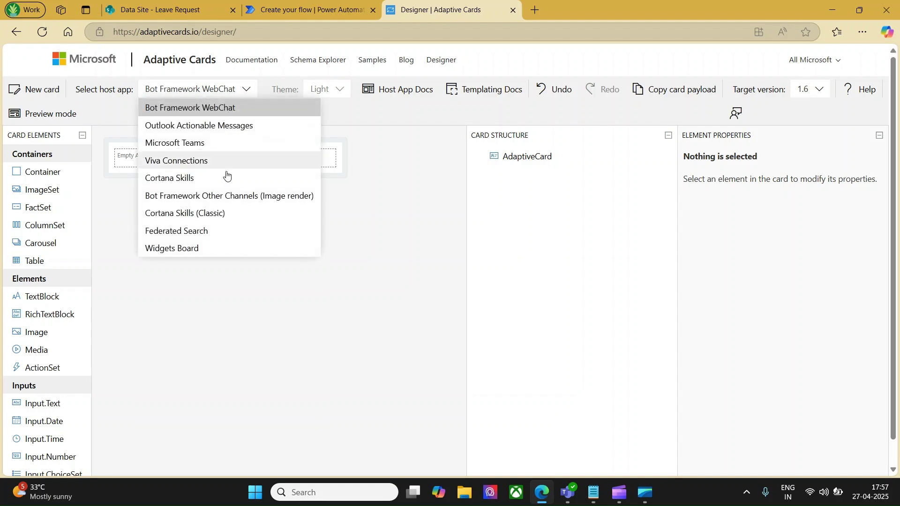
click(212, 145)
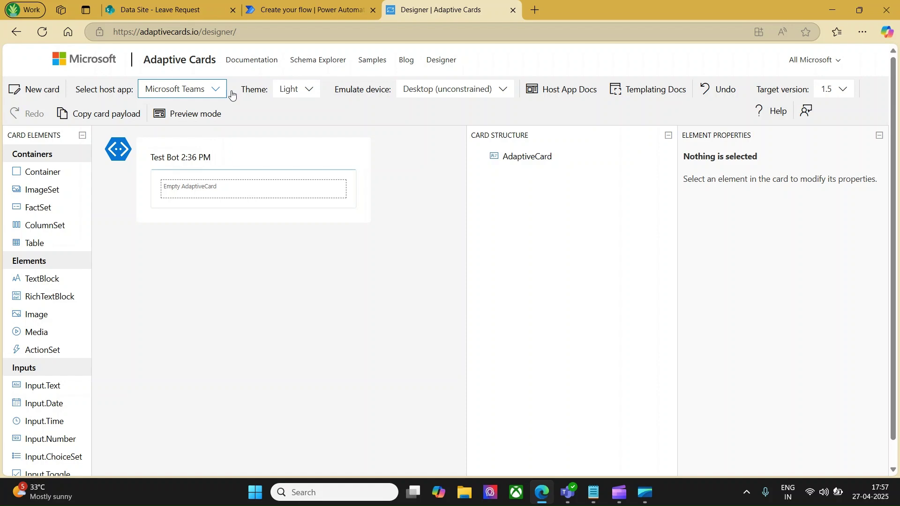
Step: Try the Dark theme on the card preview and switch it back to Light
click(306, 89)
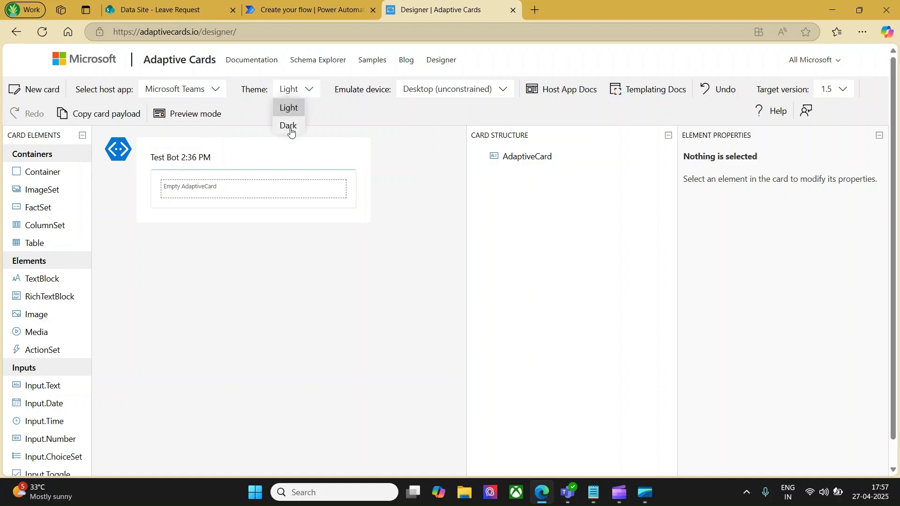
click(291, 126)
click(310, 94)
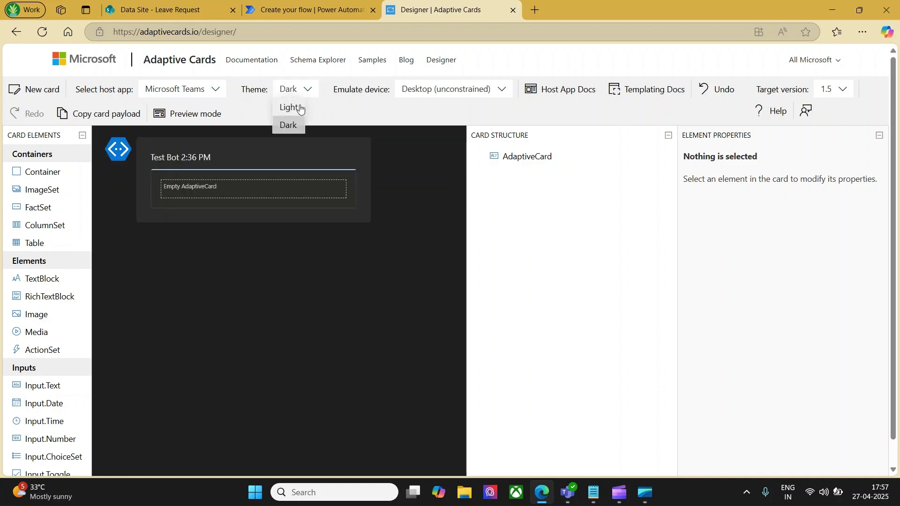
click(294, 110)
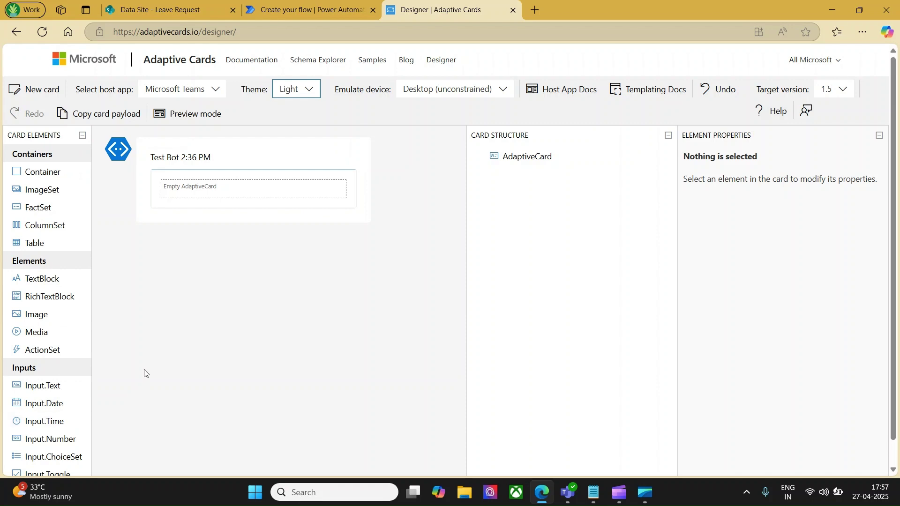
Step: Add a ColumnSet to the empty card and give it one column
drag(56, 227, 190, 188)
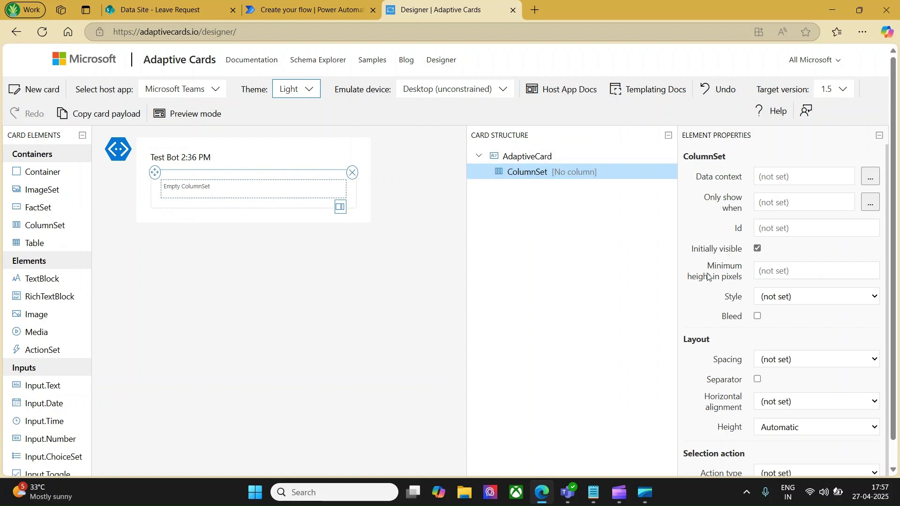
scroll(695, 312, down, 1)
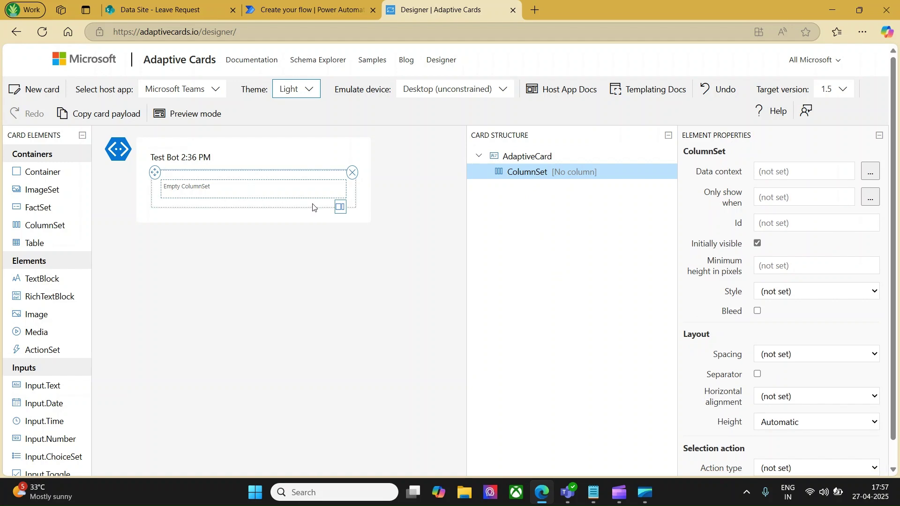
click(340, 207)
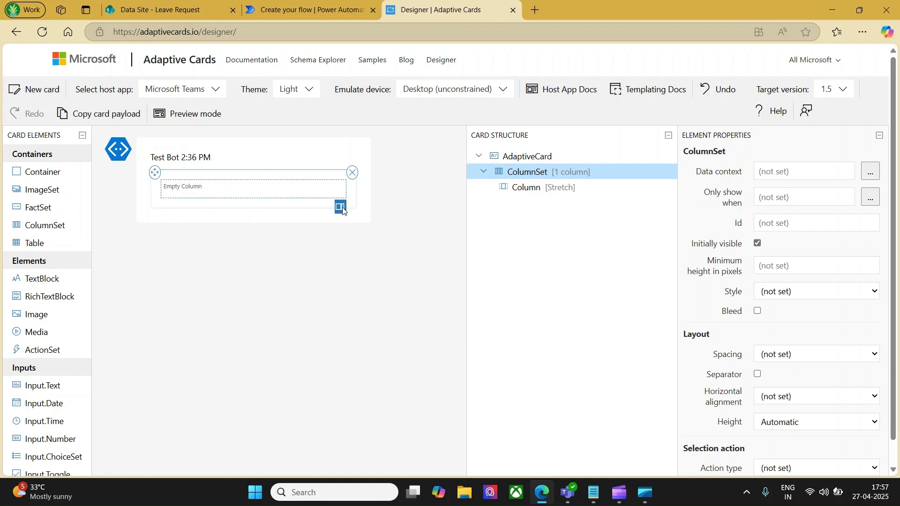
Step: Add a TextBlock to the column with the text "Leave Approval Required"
click(532, 195)
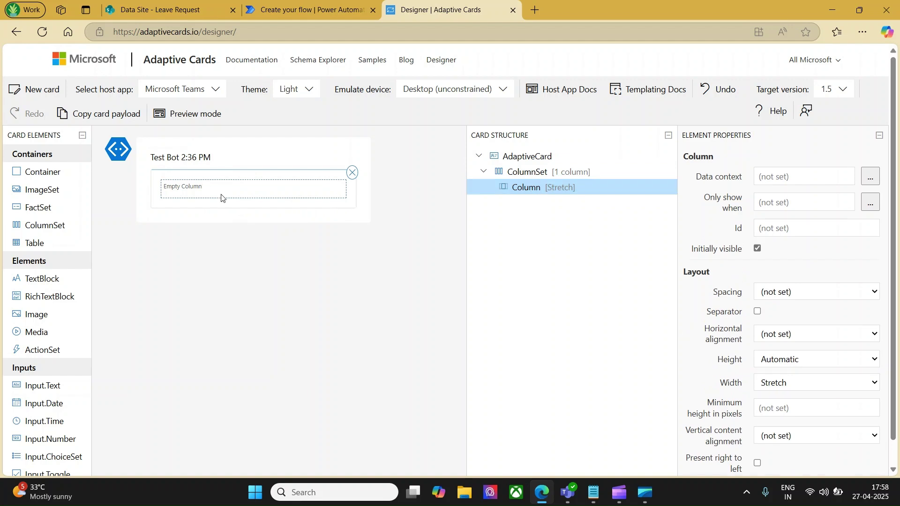
drag(48, 277, 192, 192)
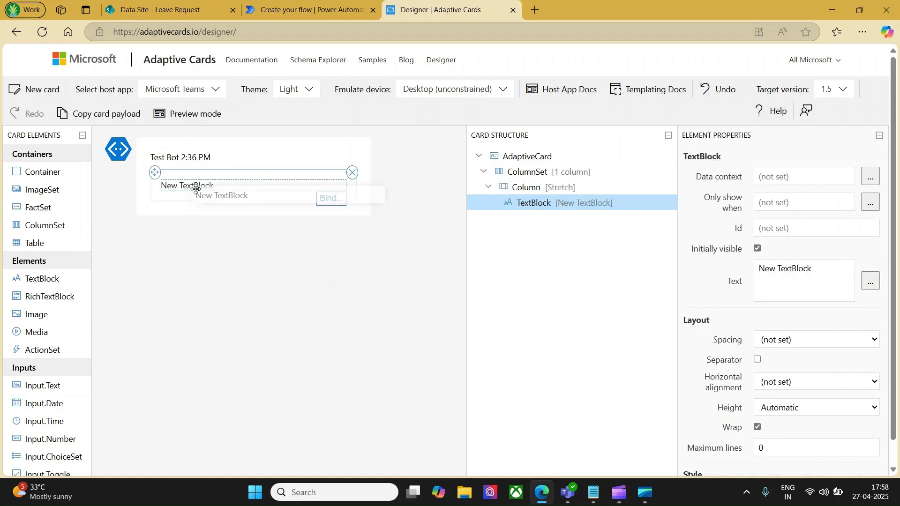
double_click(196, 189)
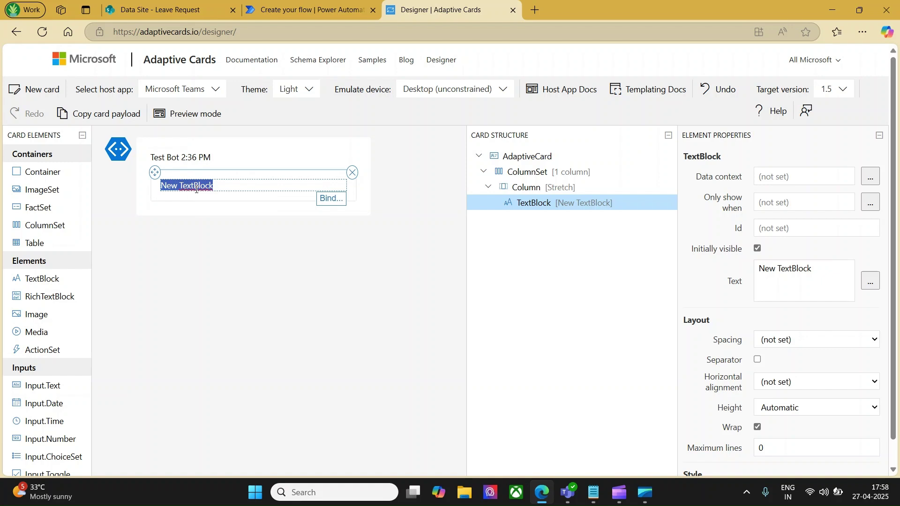
key(BackSpace)
text(Leave Approval Required)
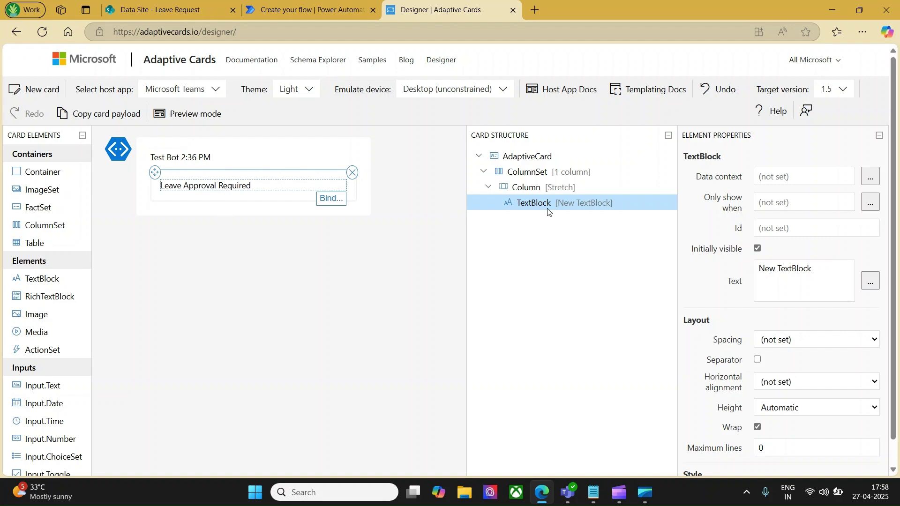
Step: Set the base style of the "Leave Approval Required" TextBlock to Heading
scroll(709, 327, down, 1)
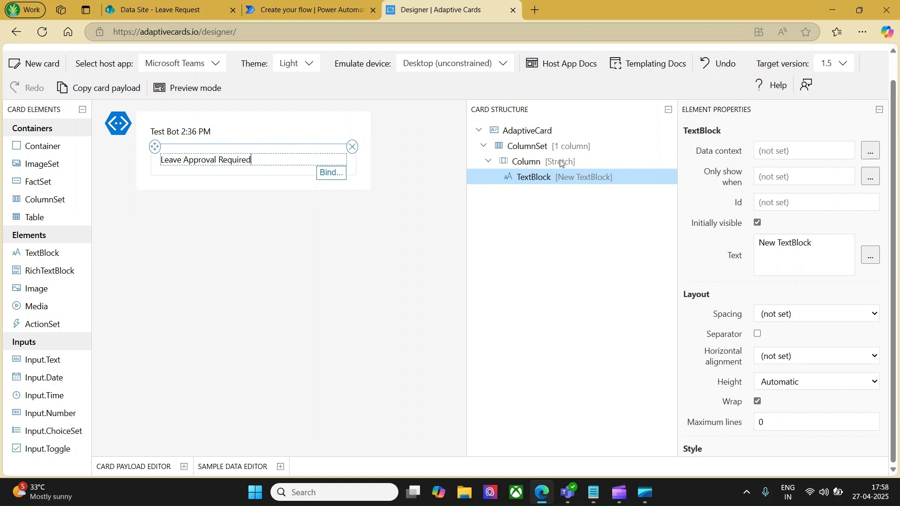
scroll(768, 325, down, 3)
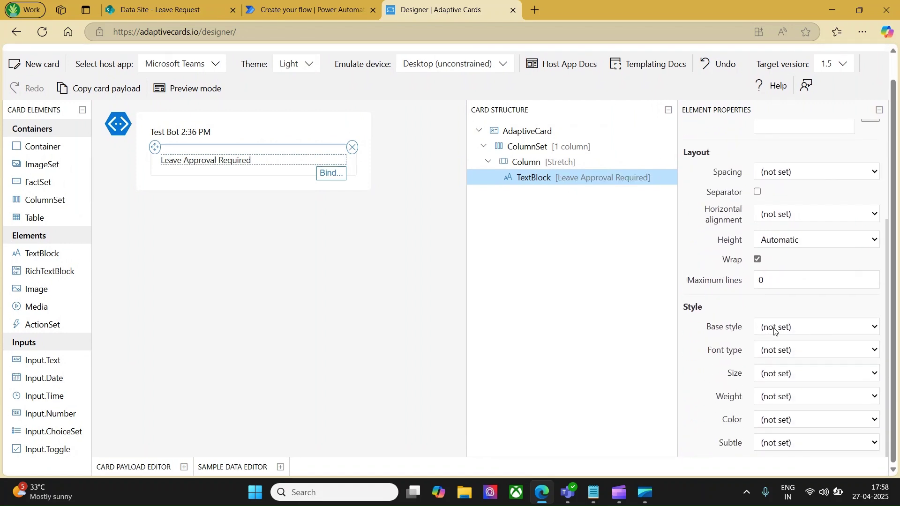
click(774, 331)
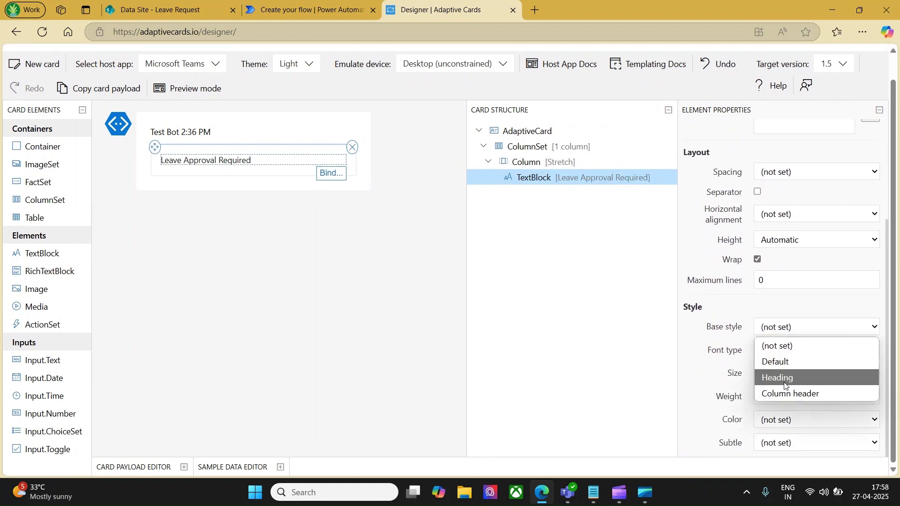
click(786, 383)
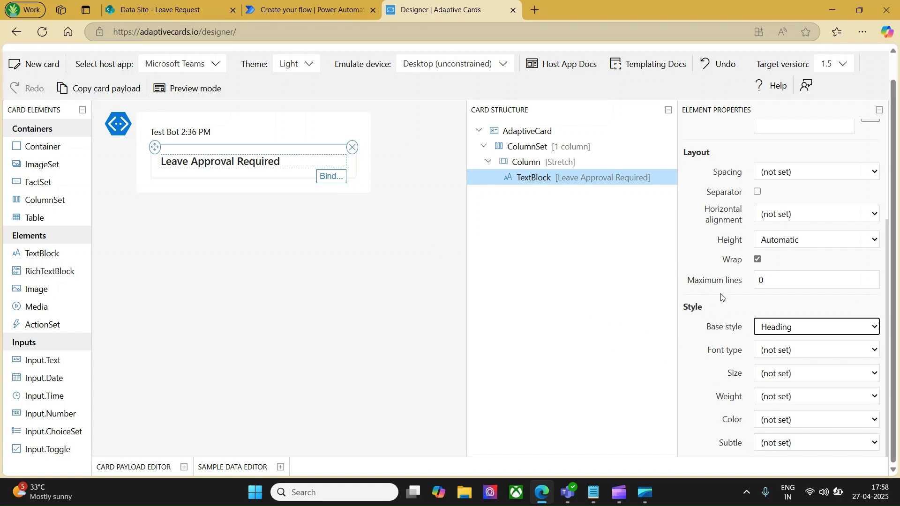
Step: Set the style of the column holding the heading to Accent
click(538, 163)
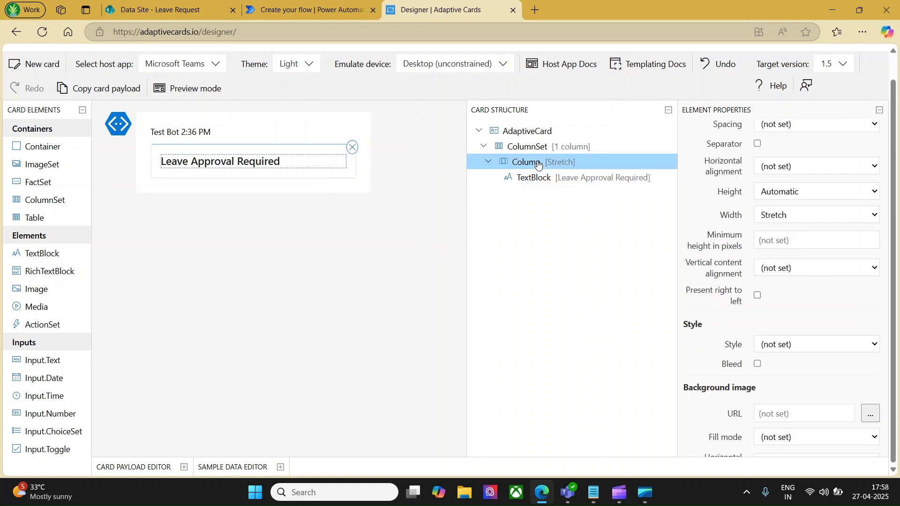
scroll(727, 206, up, 2)
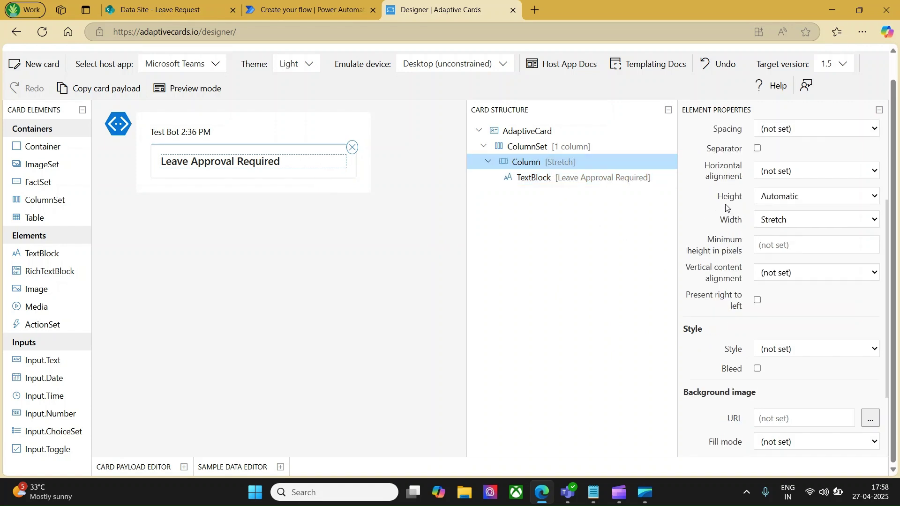
scroll(726, 207, down, 2)
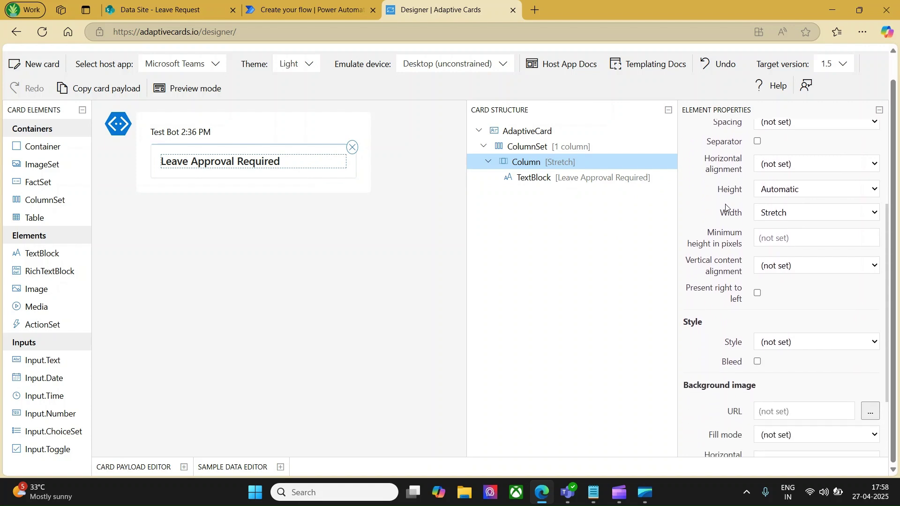
click(788, 345)
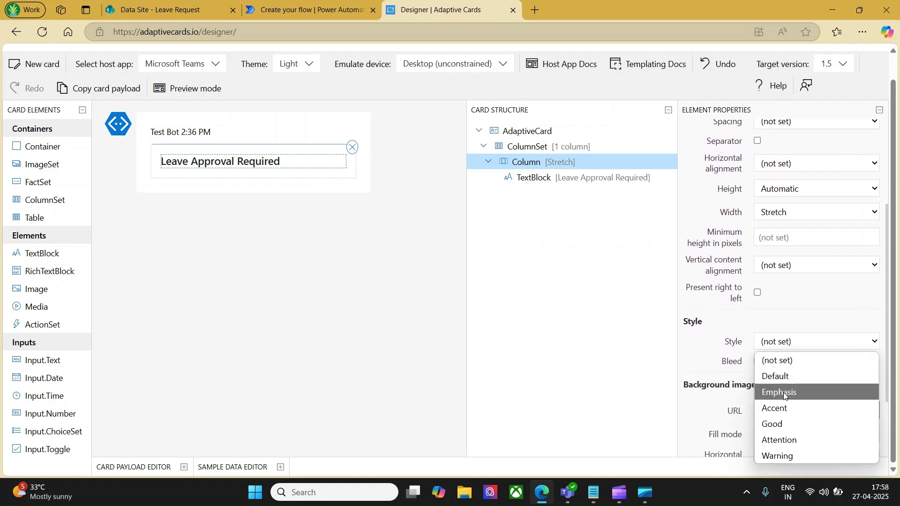
click(783, 409)
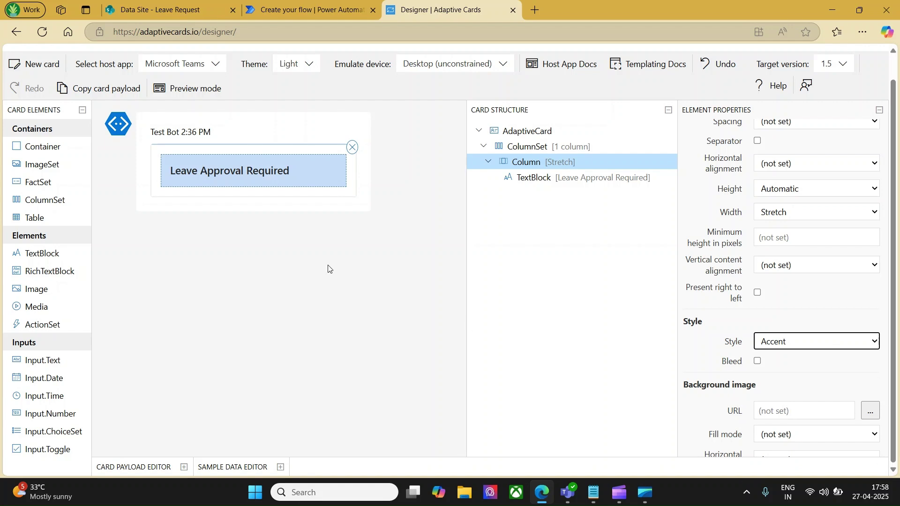
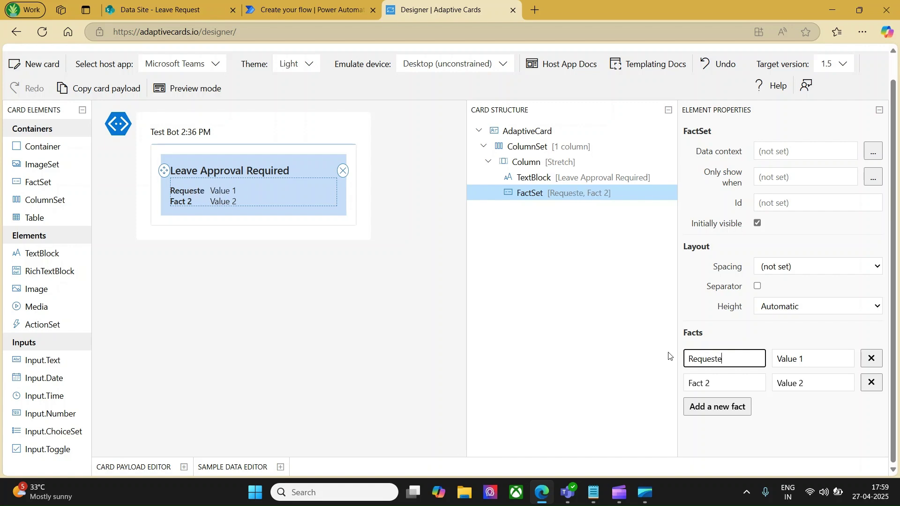
Step: Name the first fact of the column's FactSet "Requested By:" and remove the second fact
click(872, 383)
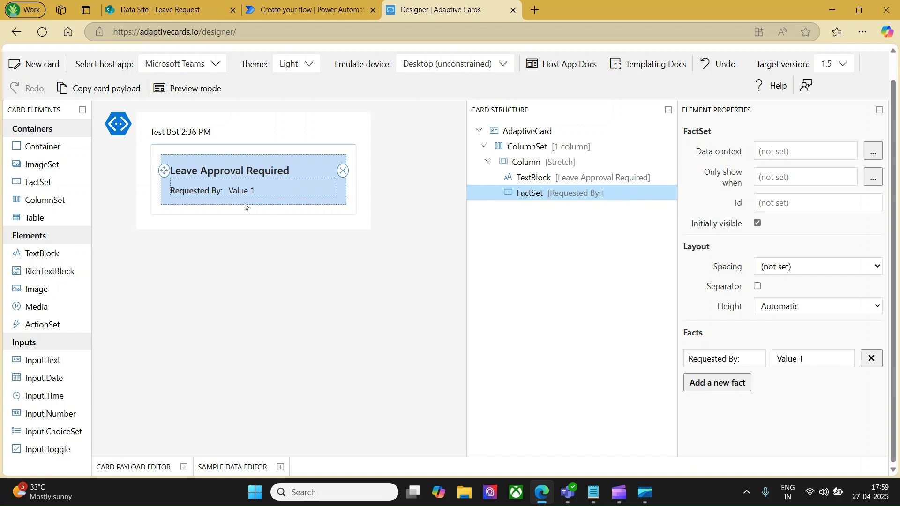
Step: Add a second FactSet below the ColumnSet and name its first fact "Leave Type:"
drag(55, 184, 194, 209)
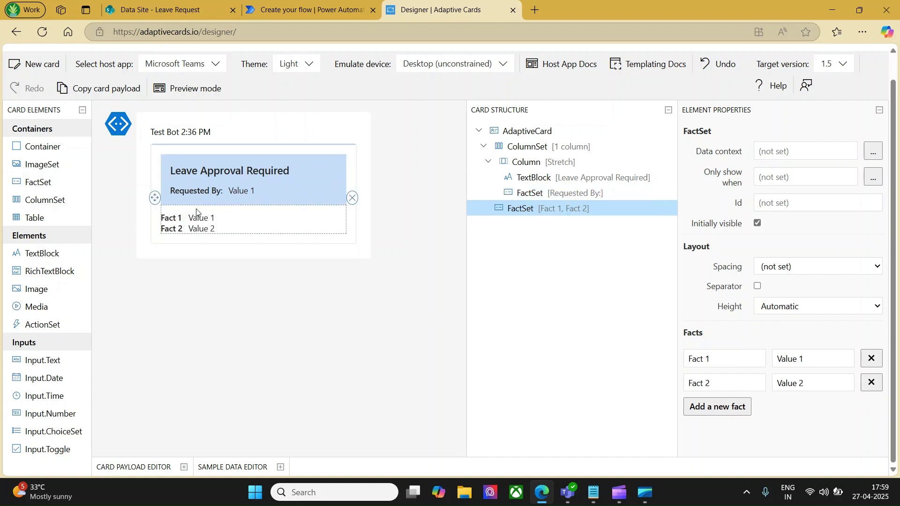
drag(711, 358, 666, 360)
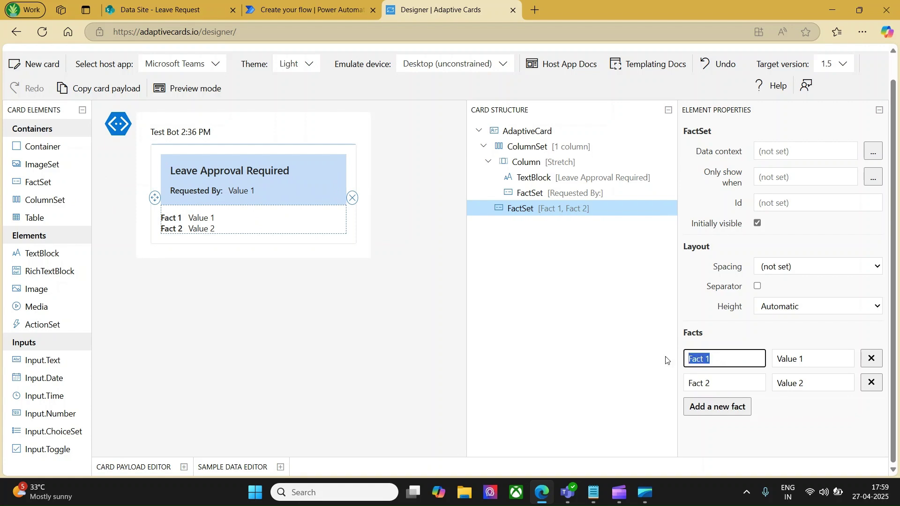
text(Leave Ty)
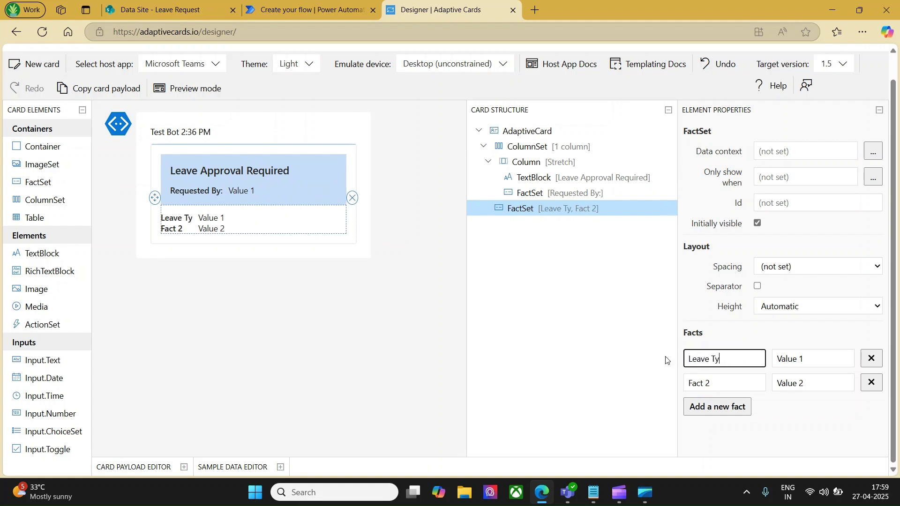
text(pe:)
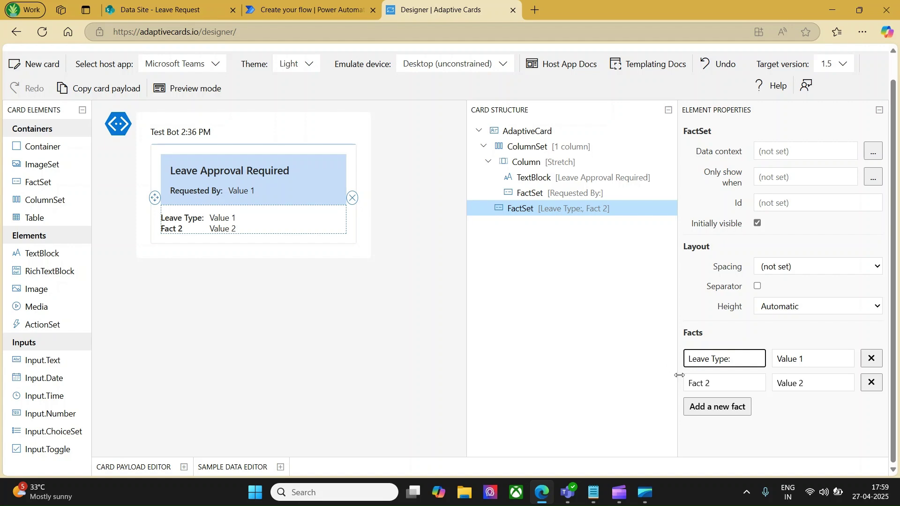
Step: Rename the second fact of the lower FactSet "Leave From:"
drag(710, 385, 653, 388)
text(Le)
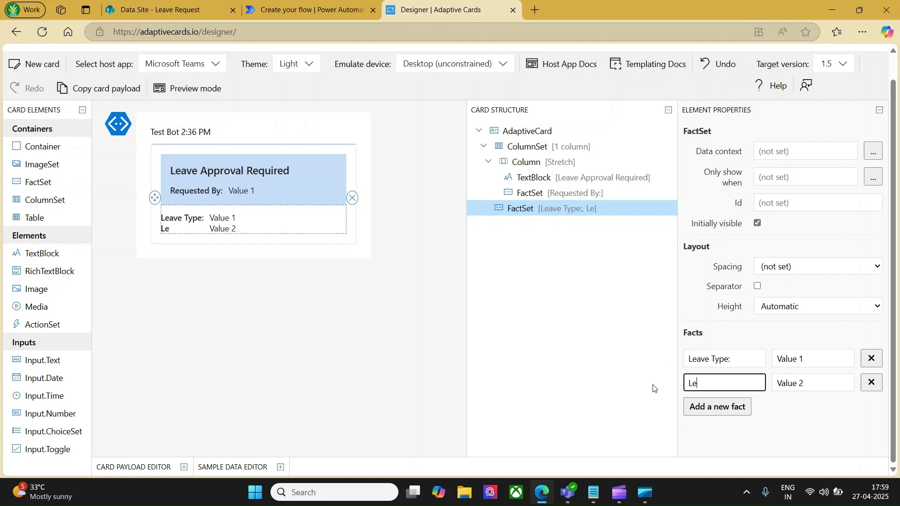
text(ave From:)
Step: Add a third fact named "Leave Till" with the value "Value 3" to the lower FactSet
click(713, 410)
click(724, 410)
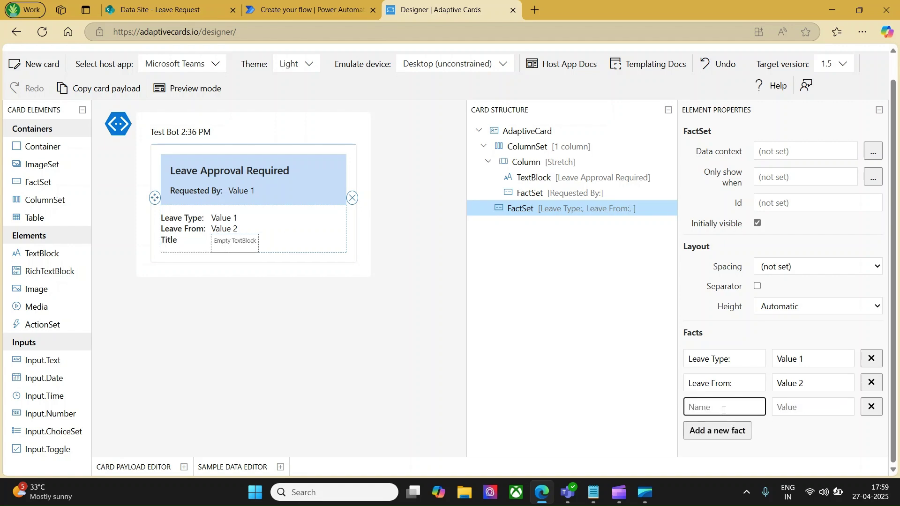
text(Leave Till)
key(Tab)
text(Va)
key(BackSpace)
key(BackSpace)
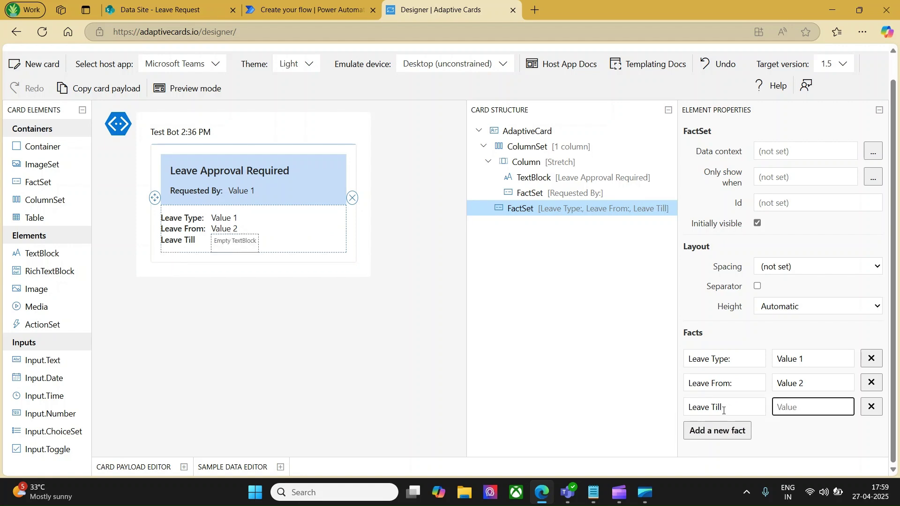
text(Value)
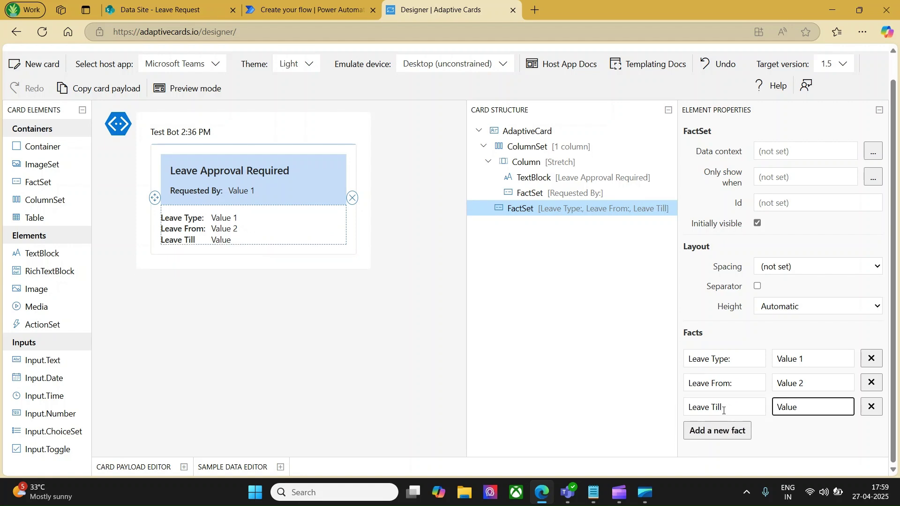
text( 3)
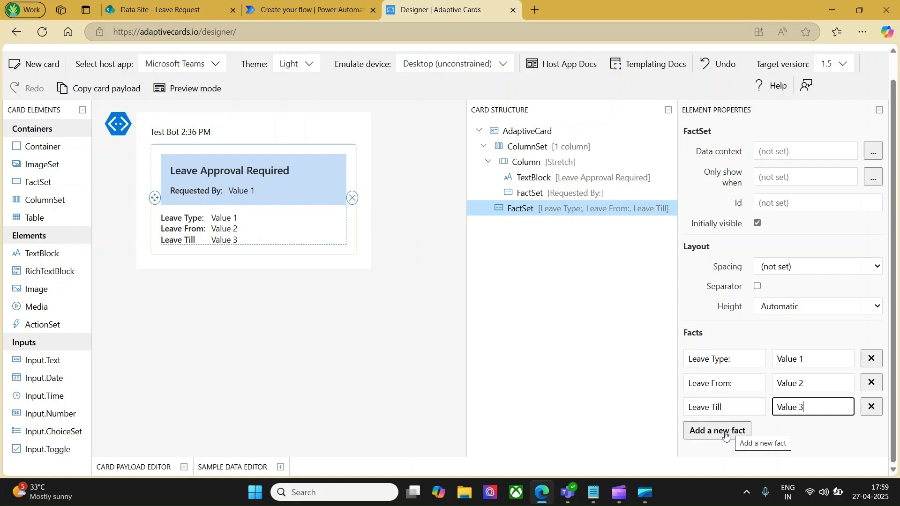
Step: Add a fourth fact named "No of Days" with the value "Value 4" and set the FactSet's spacing to Medium
click(724, 431)
scroll(723, 431, down, 1)
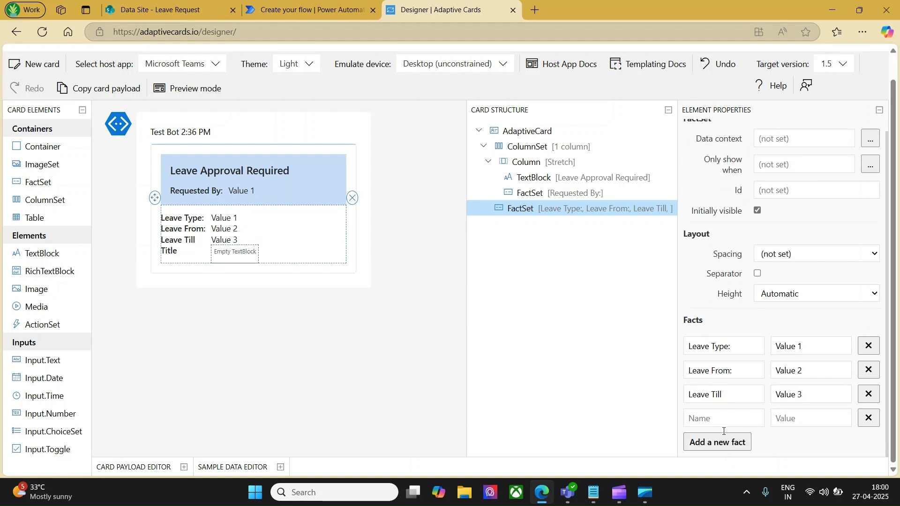
click(714, 420)
text(No )
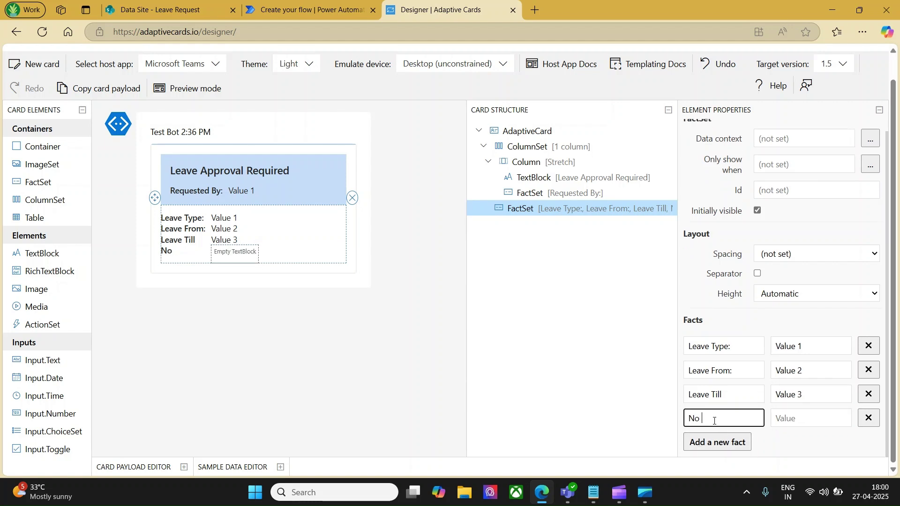
text(of Days)
click(791, 421)
text(Value)
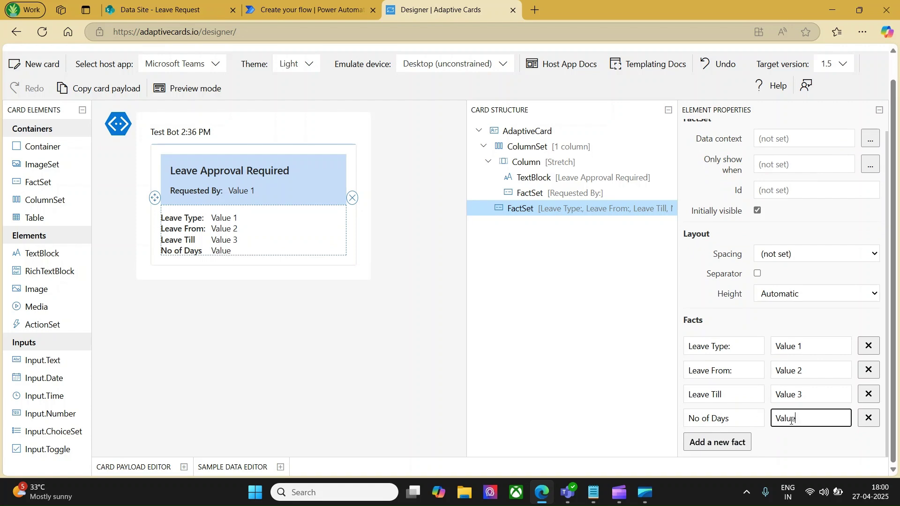
text( 4)
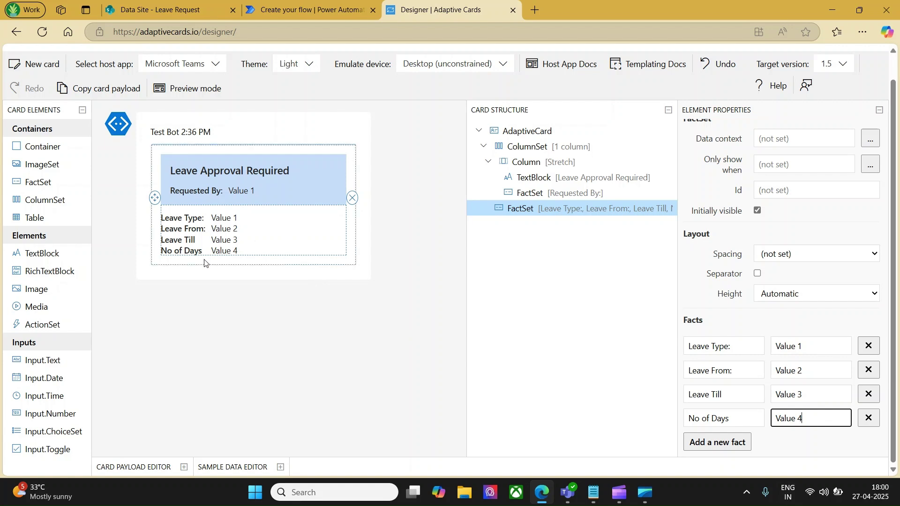
click(786, 254)
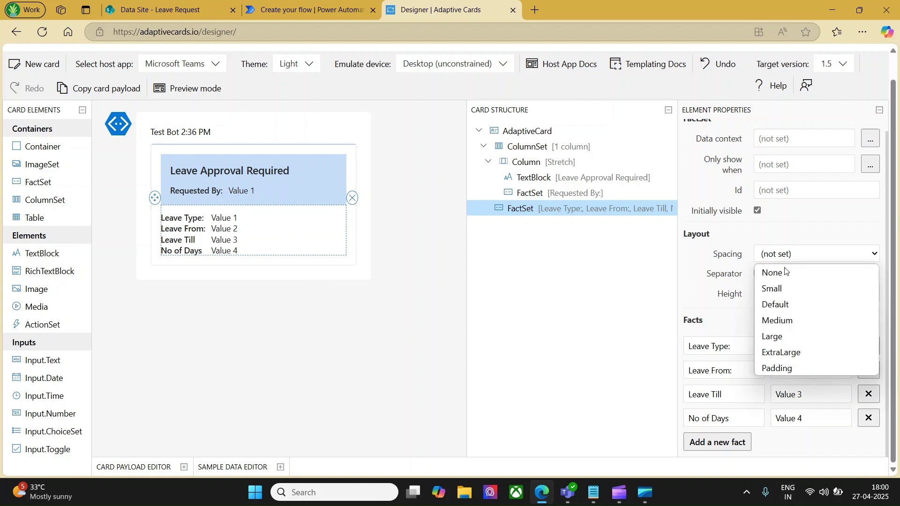
click(785, 321)
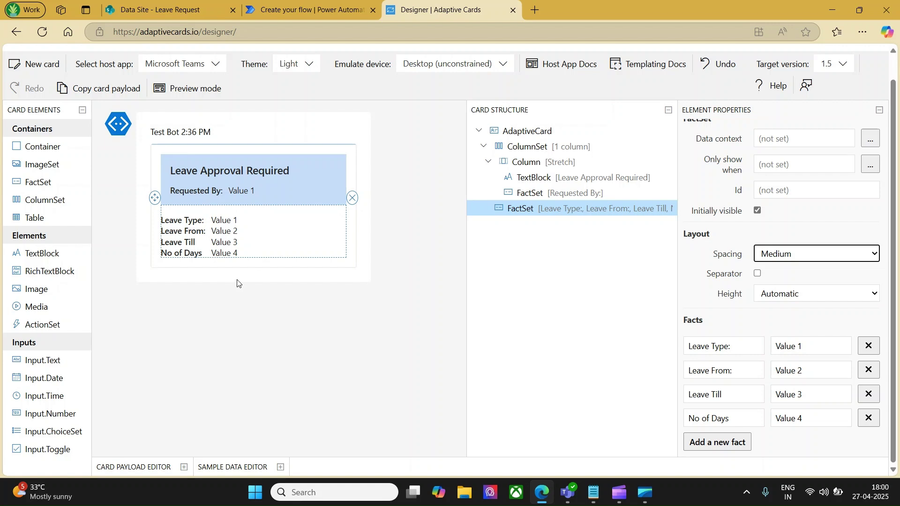
Step: Add a TextBlock reading "Leave Description:" below the leave details FactSet and set its weight to Bolder
drag(53, 253, 192, 262)
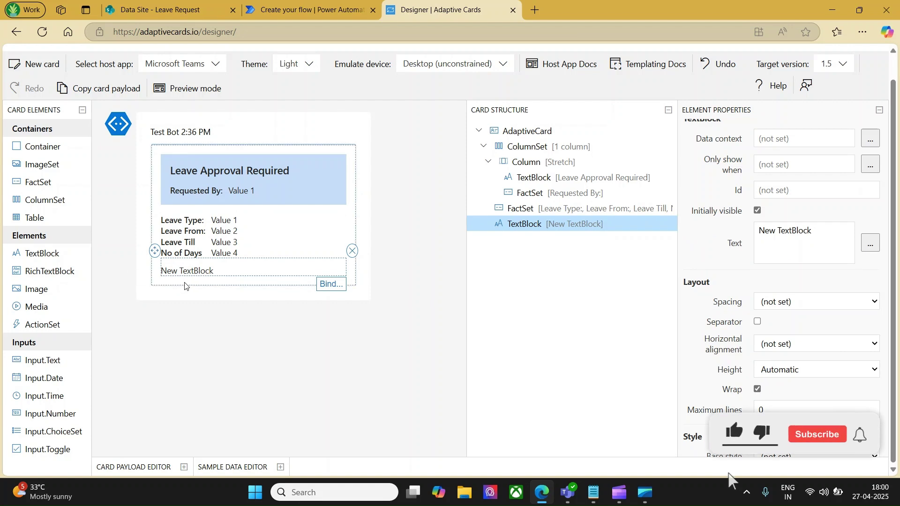
double_click(219, 271)
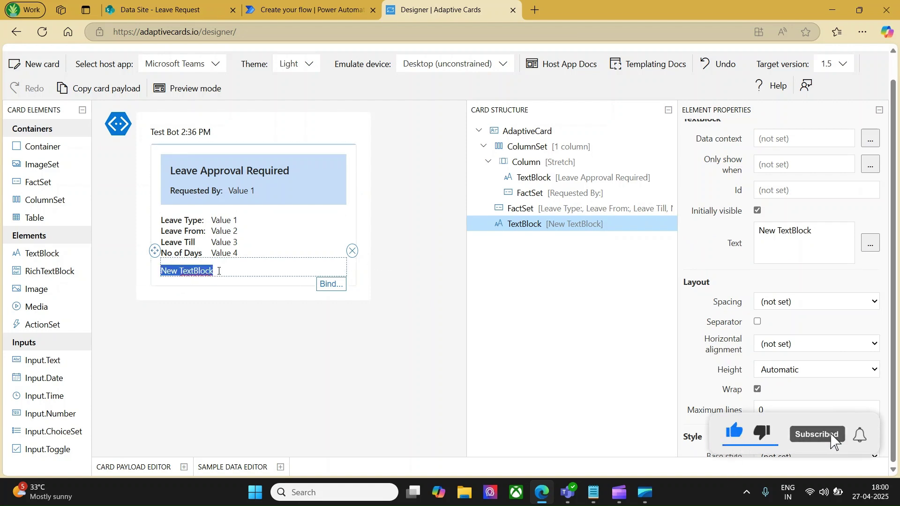
text(Leave )
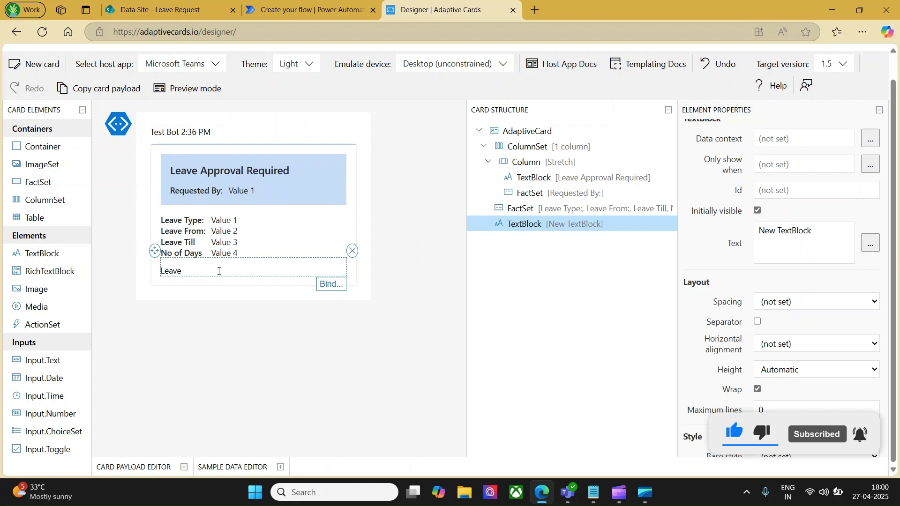
text(Description:)
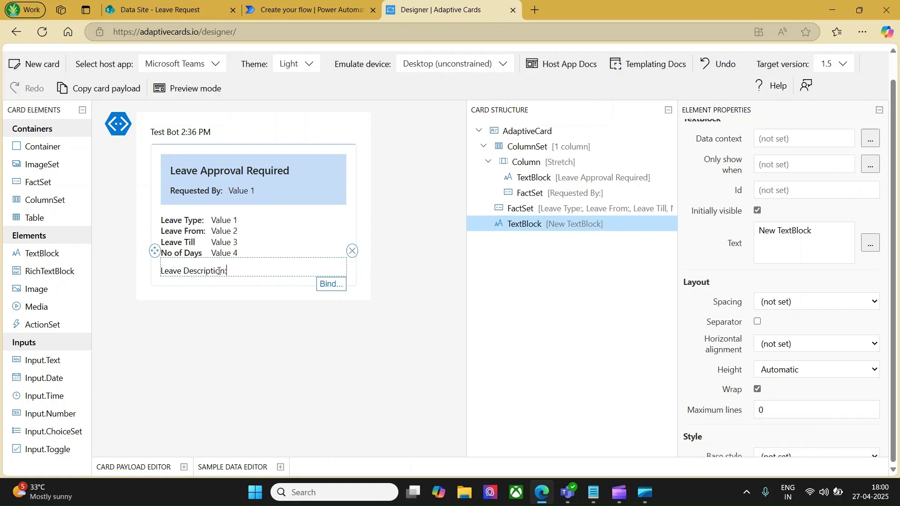
scroll(707, 309, down, 3)
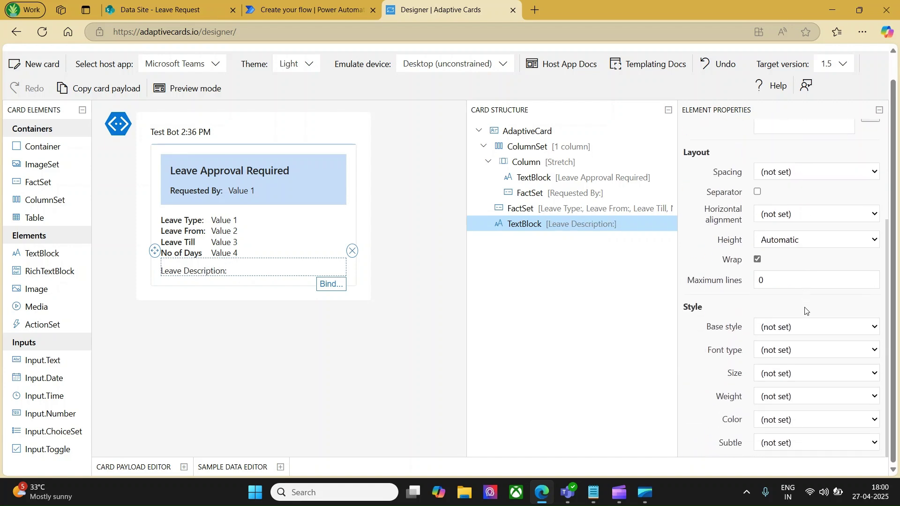
click(774, 399)
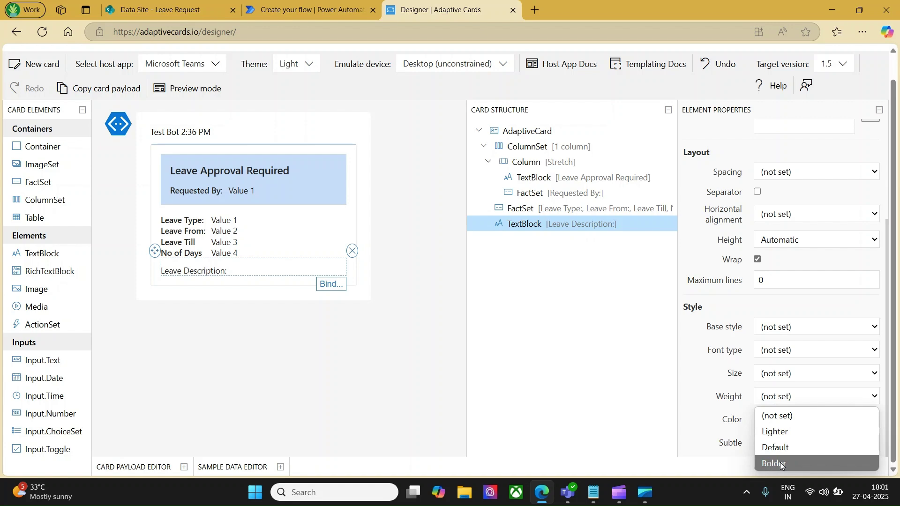
click(779, 463)
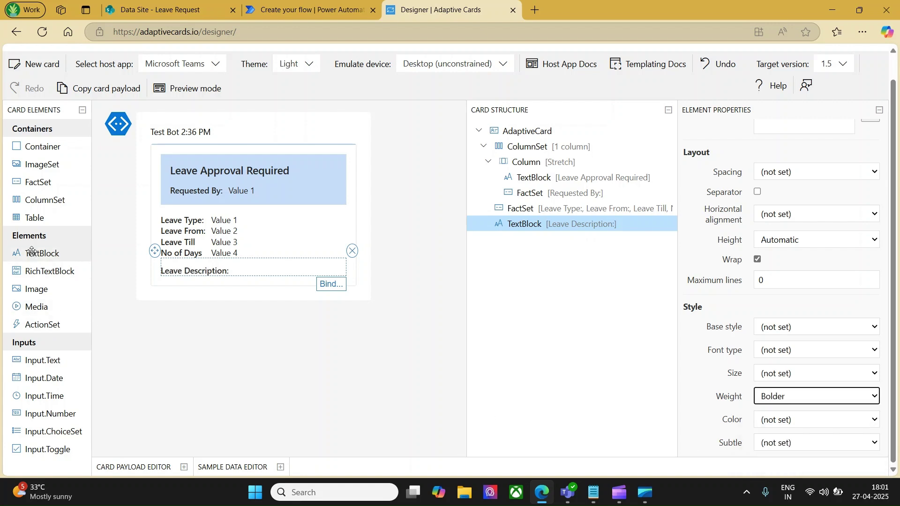
Step: Add another TextBlock below the "Leave Description:" label and set its text to "Descr"
drag(31, 250, 194, 284)
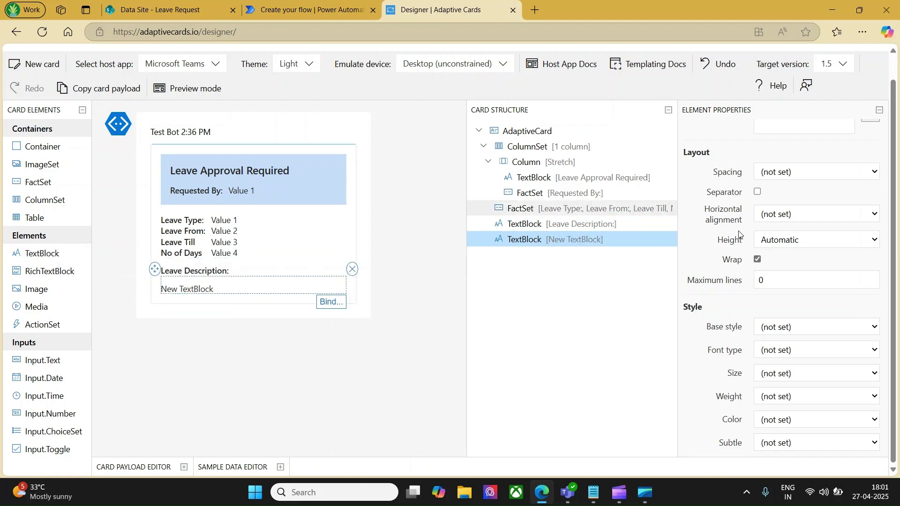
scroll(825, 260, up, 3)
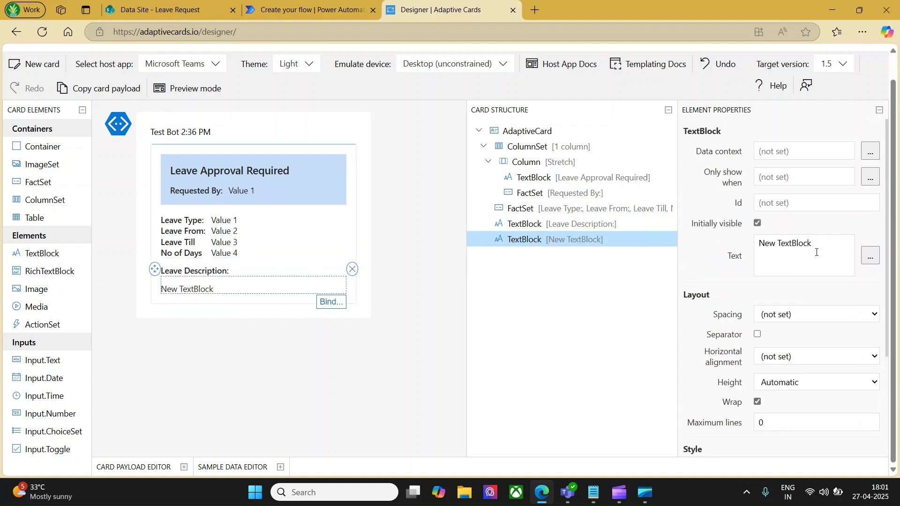
right_click(816, 252)
key(Escape)
key(ctrl+a)
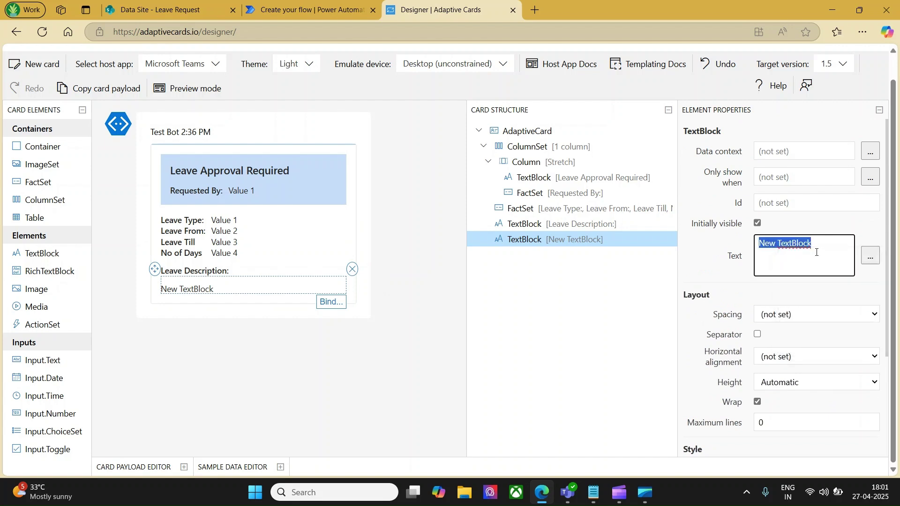
text(Descr)
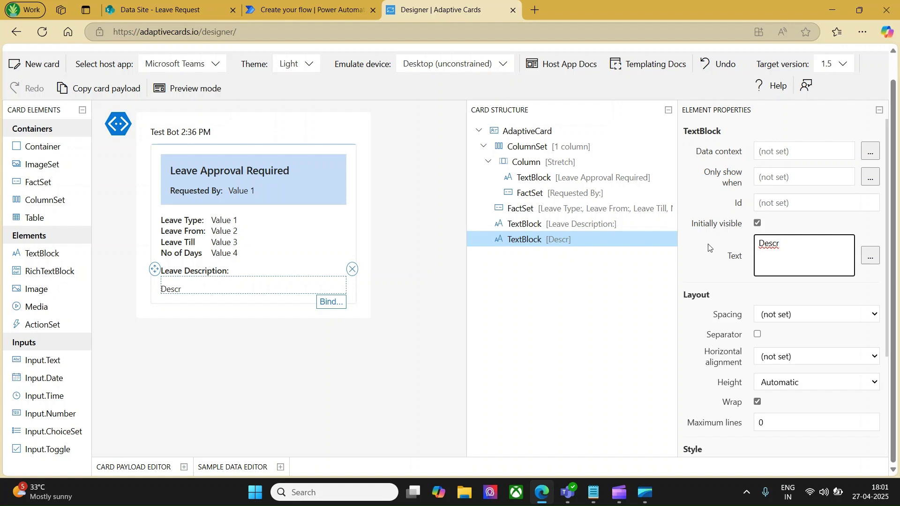
click(396, 313)
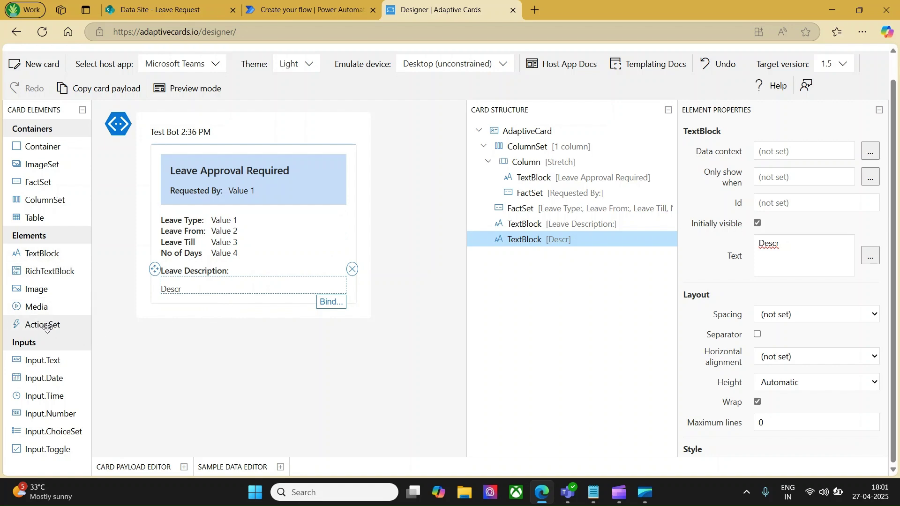
Step: Add an ActionSet below the "Descr" TextBlock and set its spacing to Medium
drag(46, 325, 152, 307)
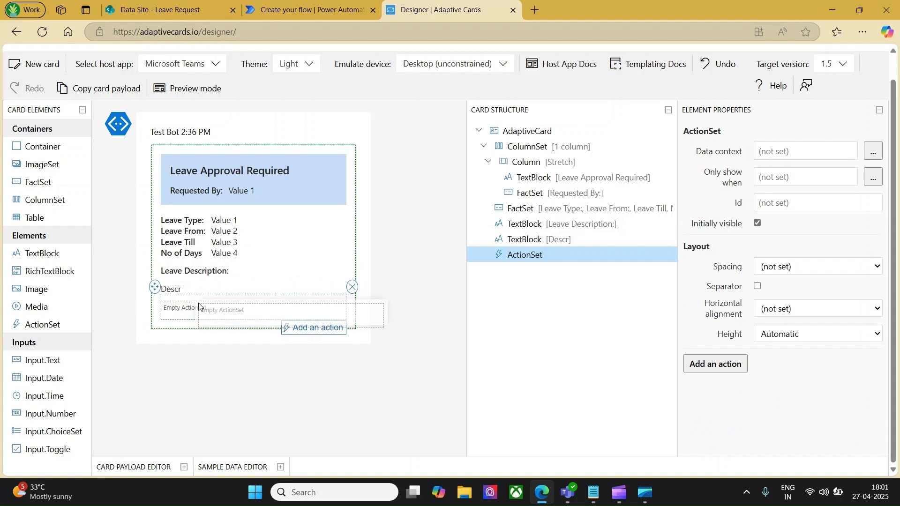
click(807, 267)
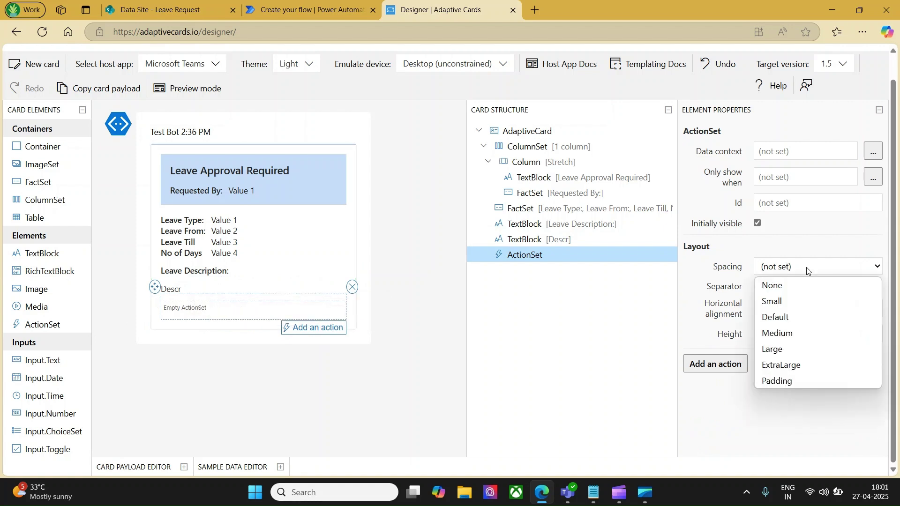
click(789, 334)
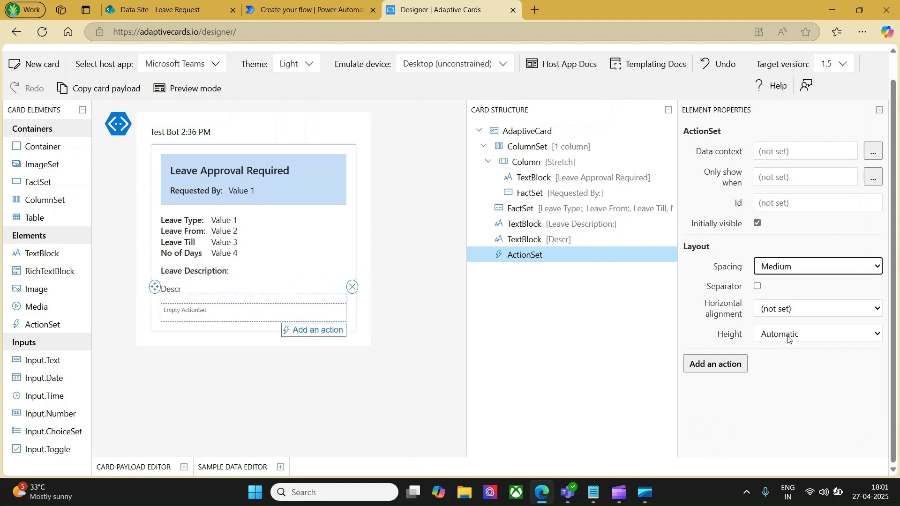
Step: Add an Action.Submit and an Action.ShowCard to the ActionSet
click(326, 332)
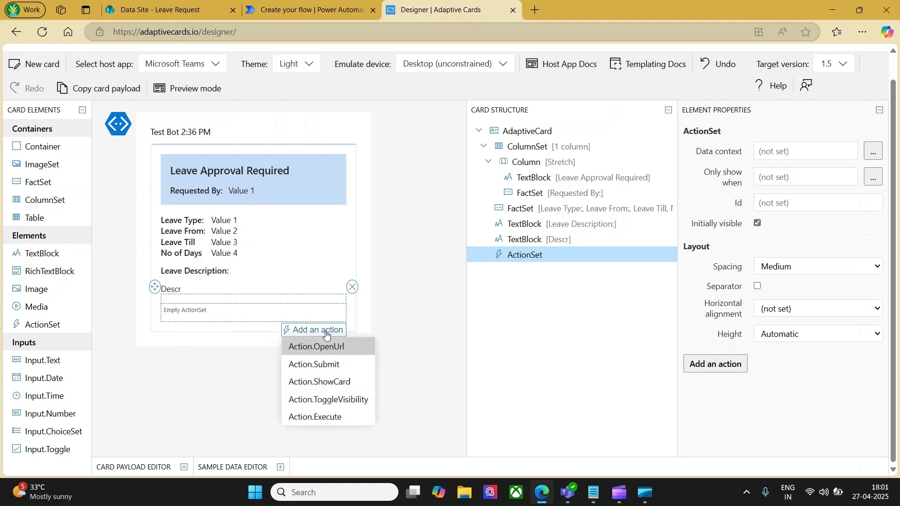
click(345, 368)
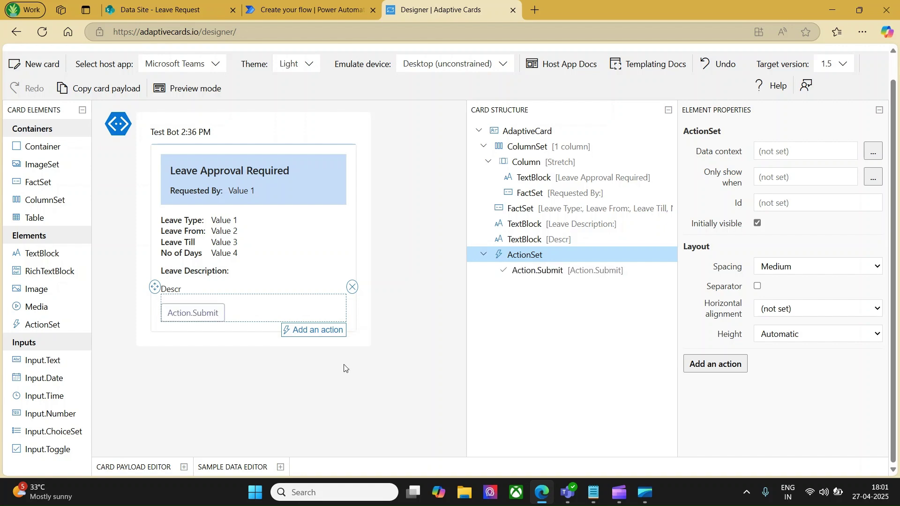
click(319, 331)
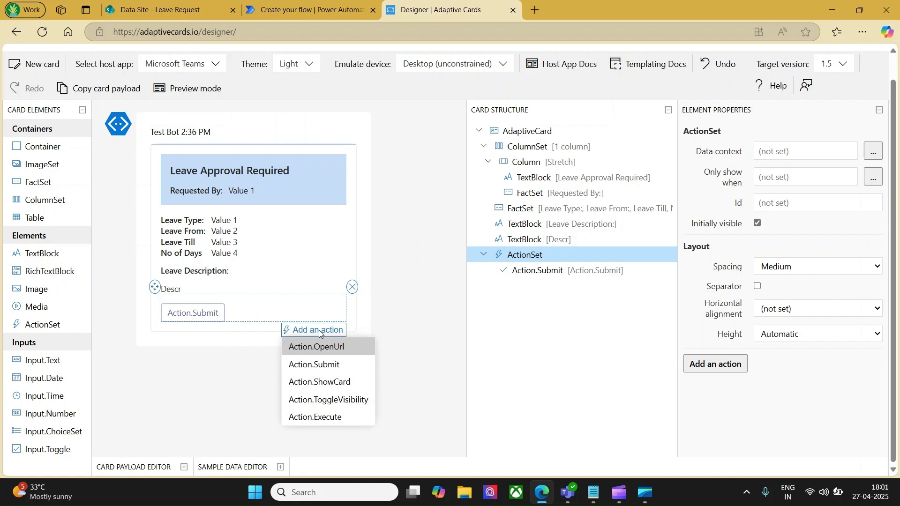
click(334, 382)
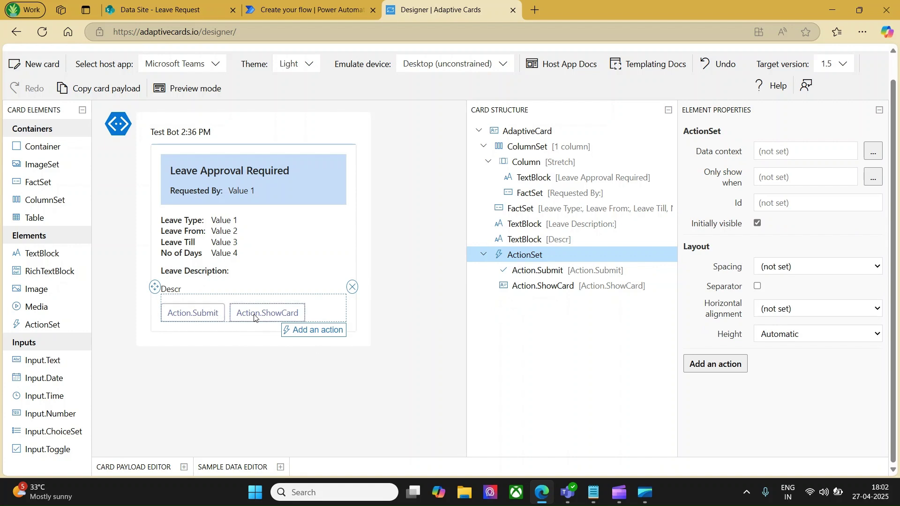
Step: Set the title of the Action.Submit to "Approve"
click(220, 319)
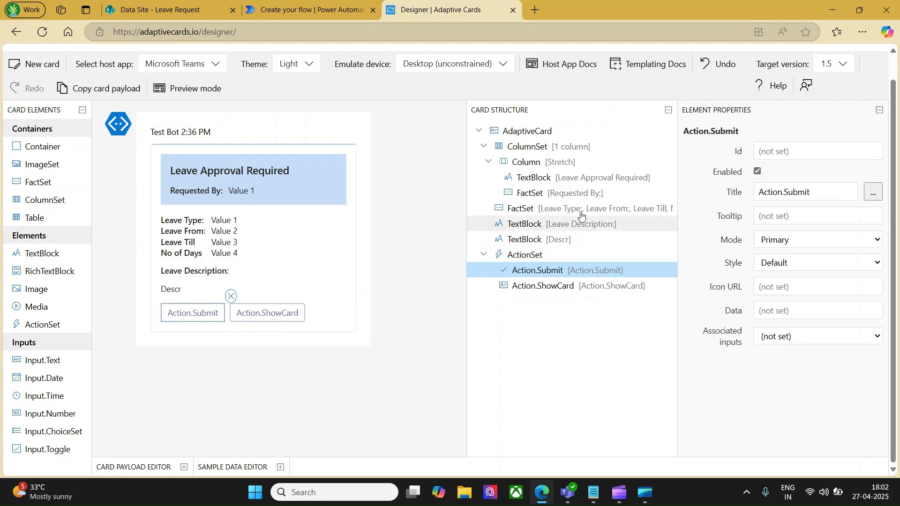
double_click(818, 198)
text(Approve)
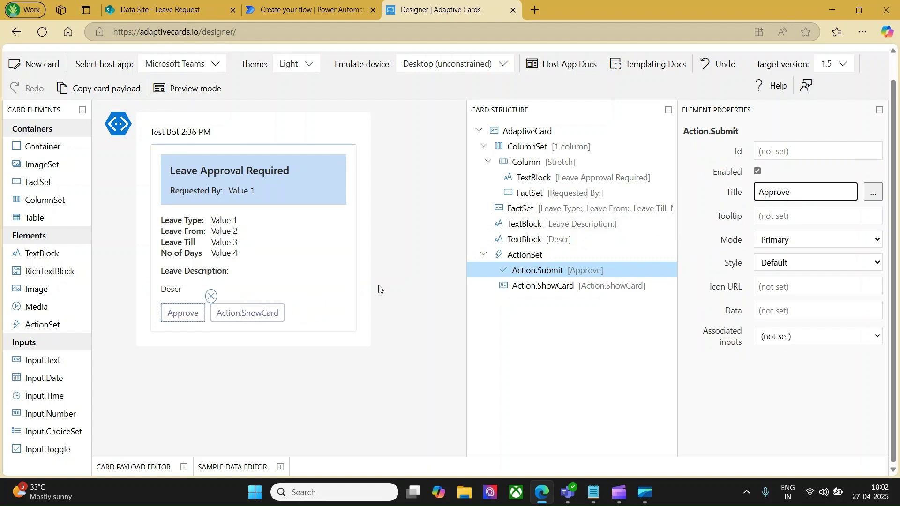
Step: Set the title of the Action.ShowCard to "Reject" and expand its nested card
click(272, 313)
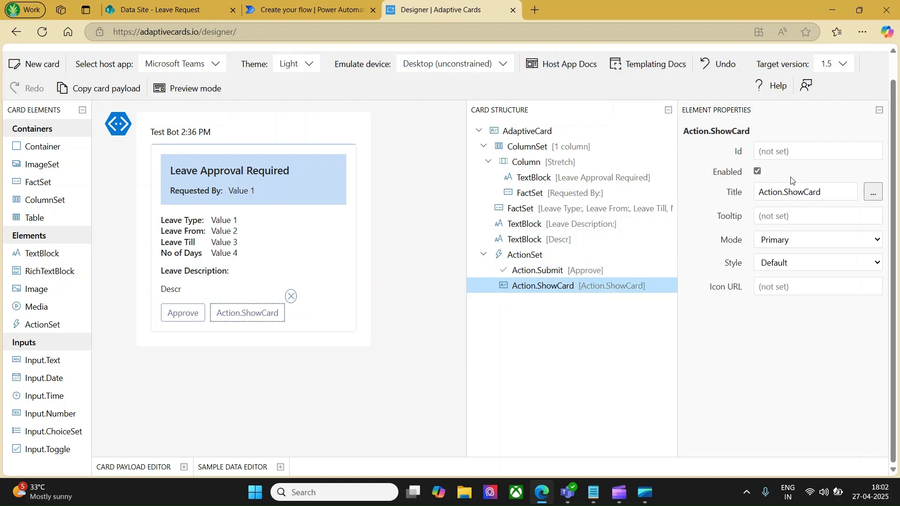
click(795, 191)
double_click(795, 191)
text(Reject)
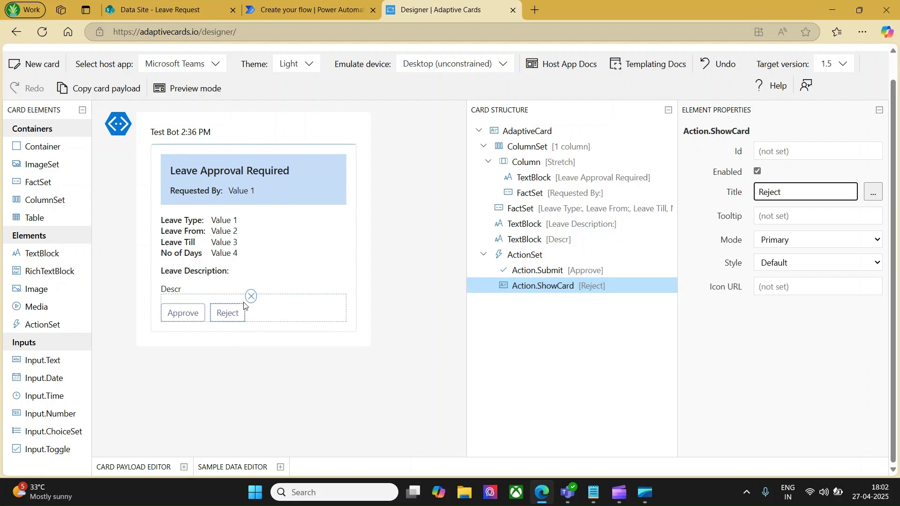
double_click(224, 313)
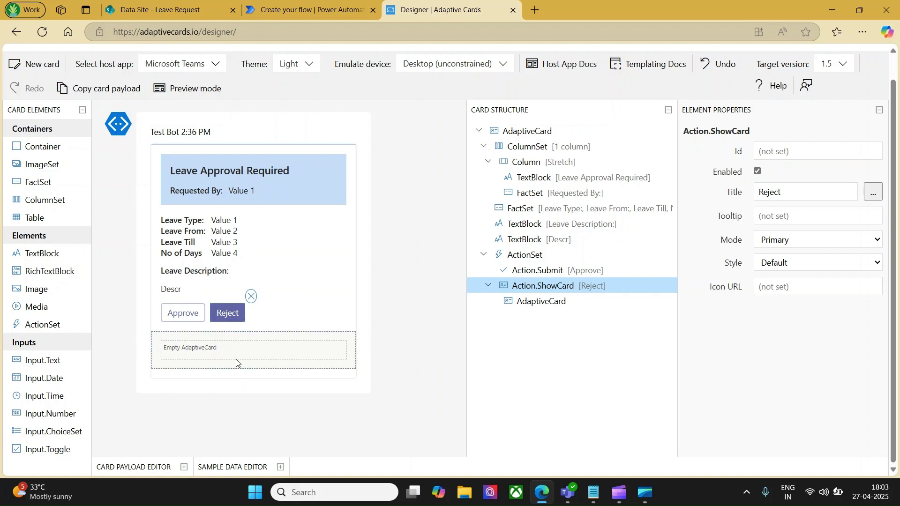
Step: Add an Input.Text to the nested Reject card, setting both its label and id to "Reject Reason"
drag(47, 360, 216, 349)
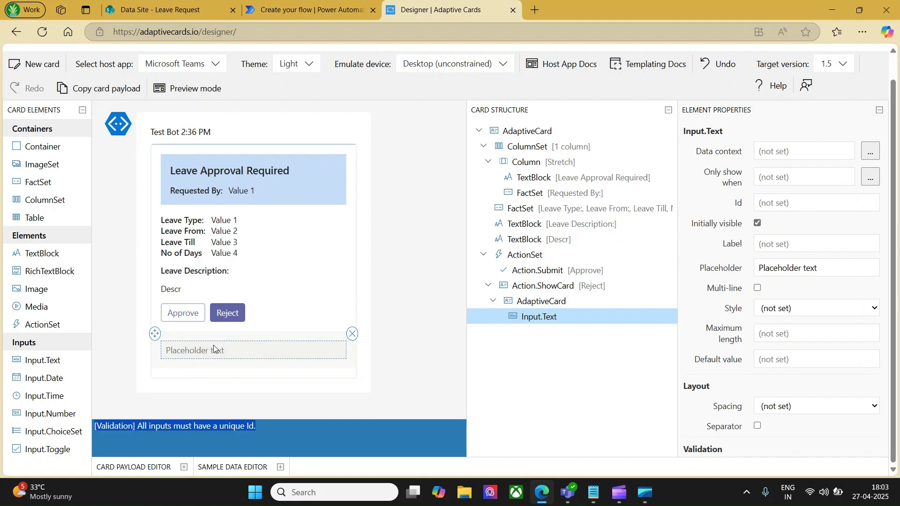
click(768, 245)
text(Rej)
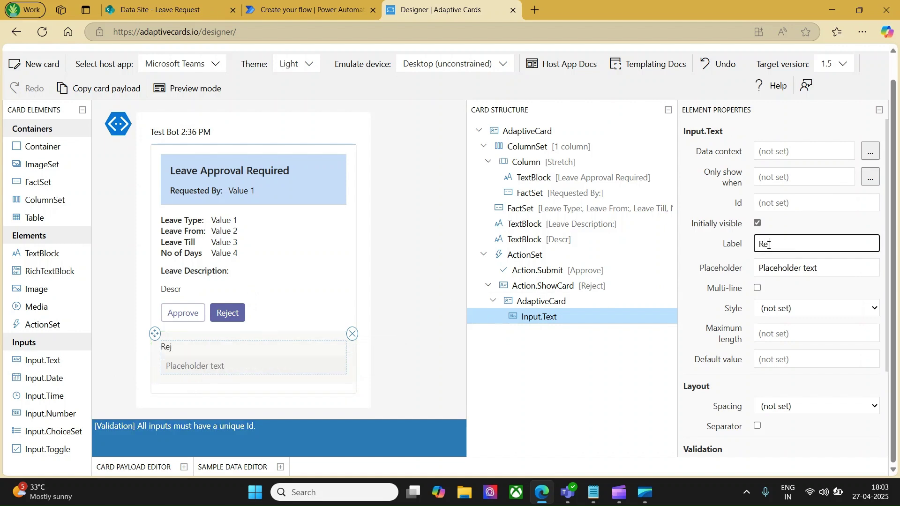
text(ect Reason)
key(ctrl+a)
key(ctrl+c)
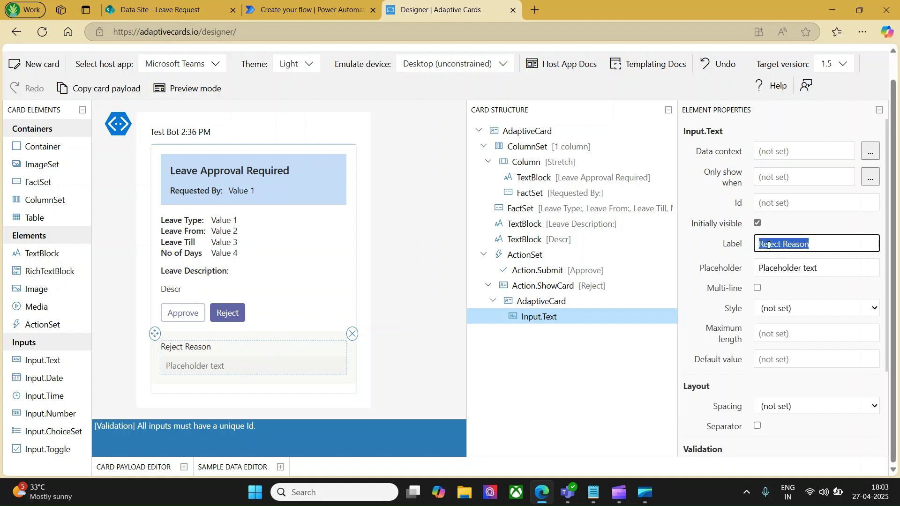
click(785, 203)
key(ctrl+v)
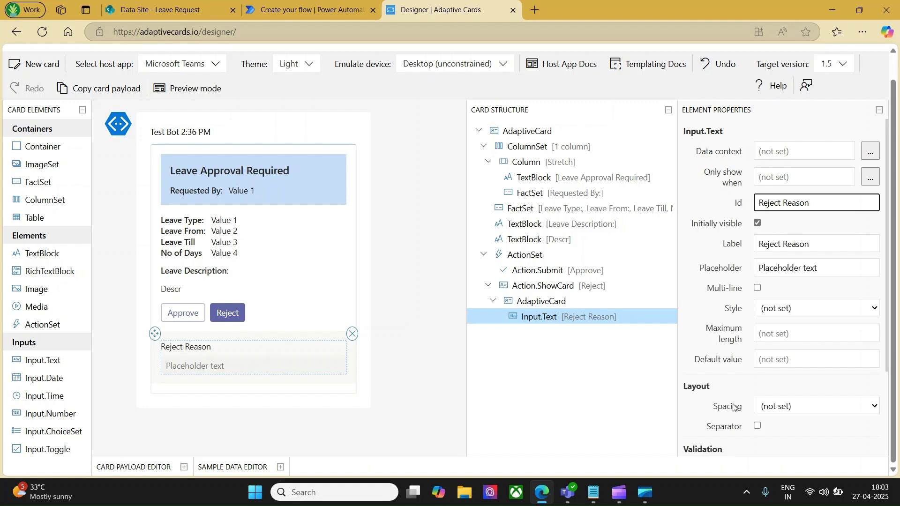
Step: Make the Reject Reason input required with the error message "This is a required field"
scroll(750, 417, down, 3)
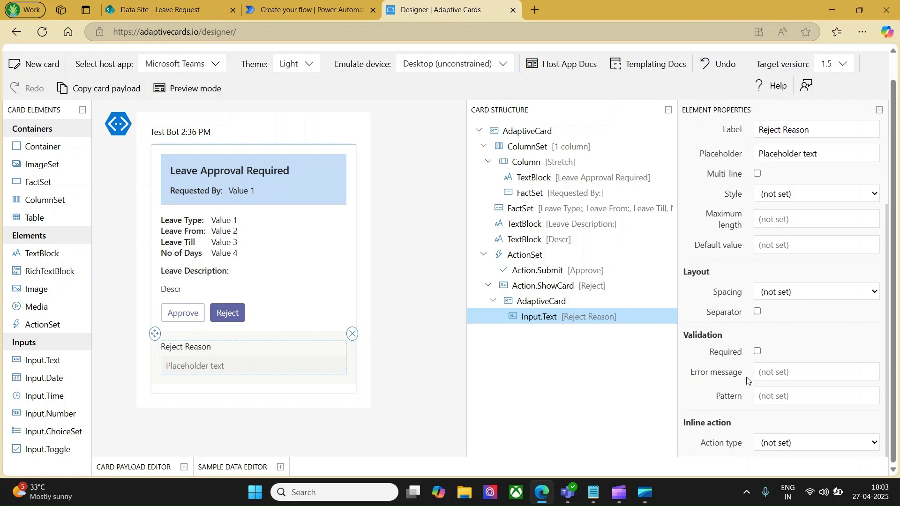
click(757, 352)
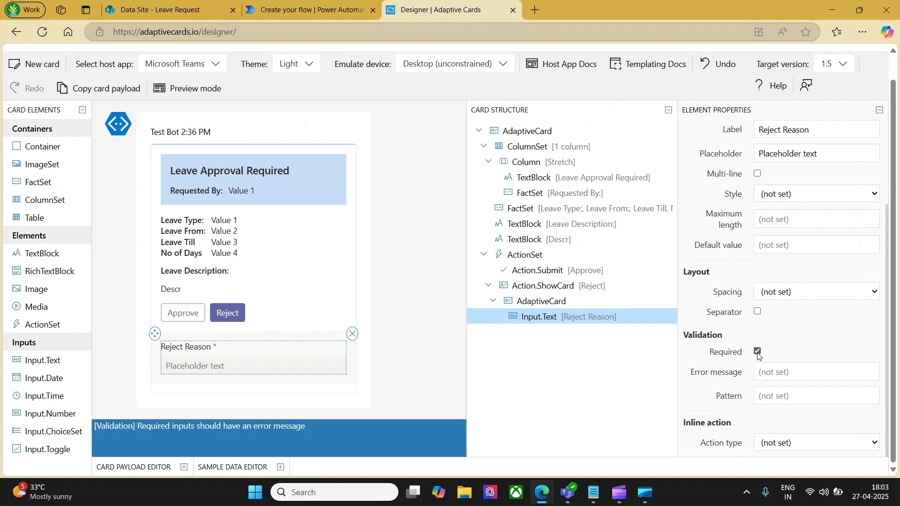
key(Tab)
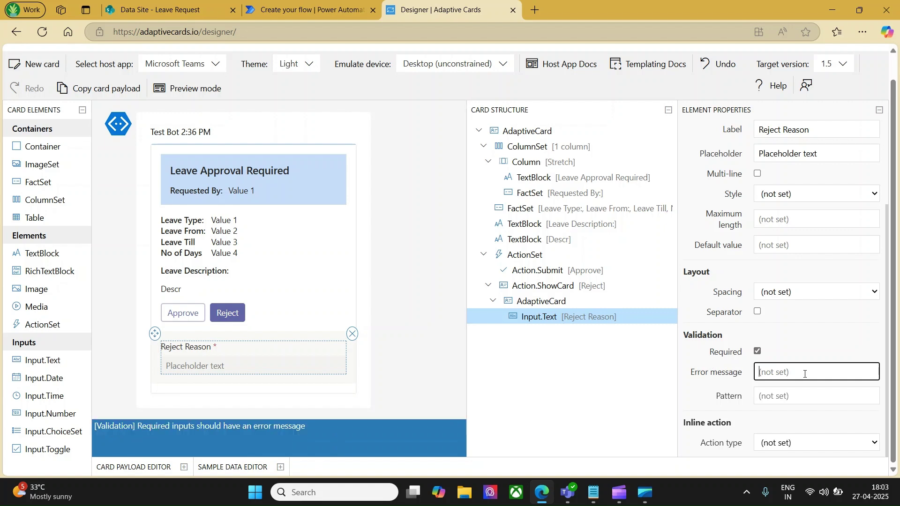
text(This)
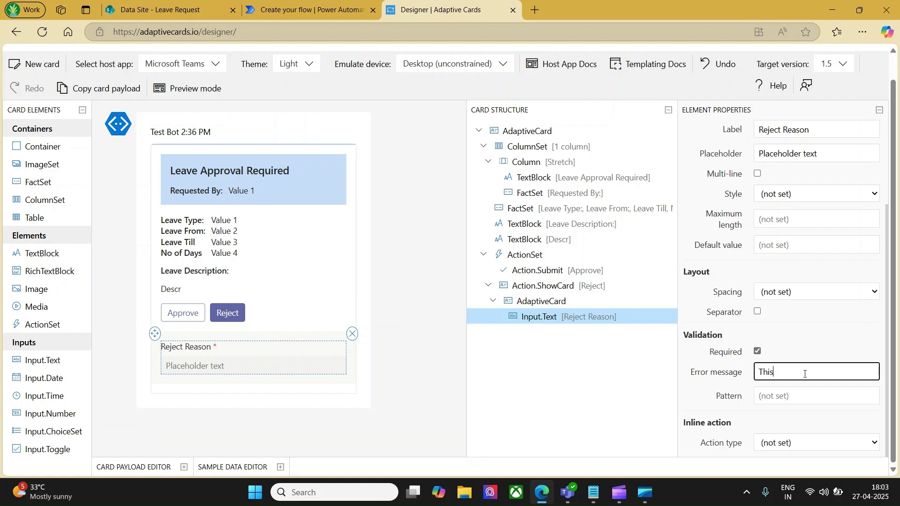
text( is a requird)
text(d field)
Step: Add an Action.Submit to the main AdaptiveCard and set its title to "Submit"
click(339, 388)
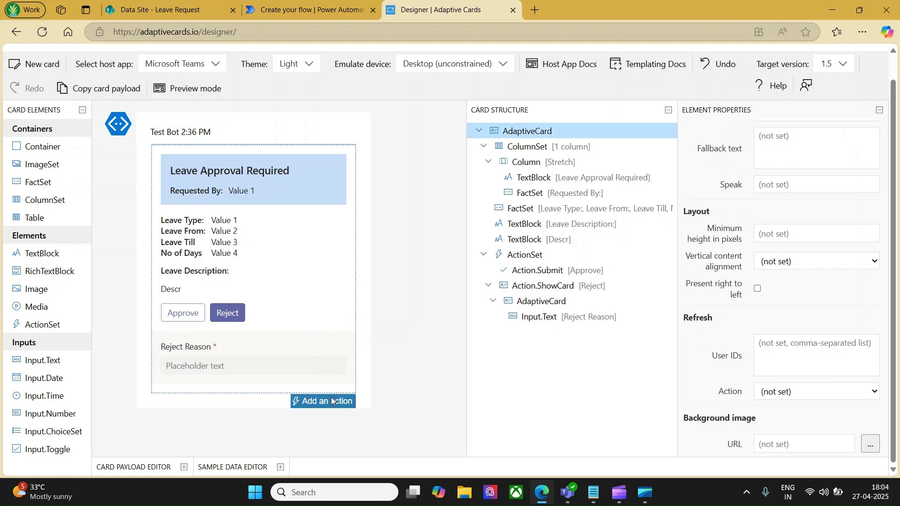
click(331, 398)
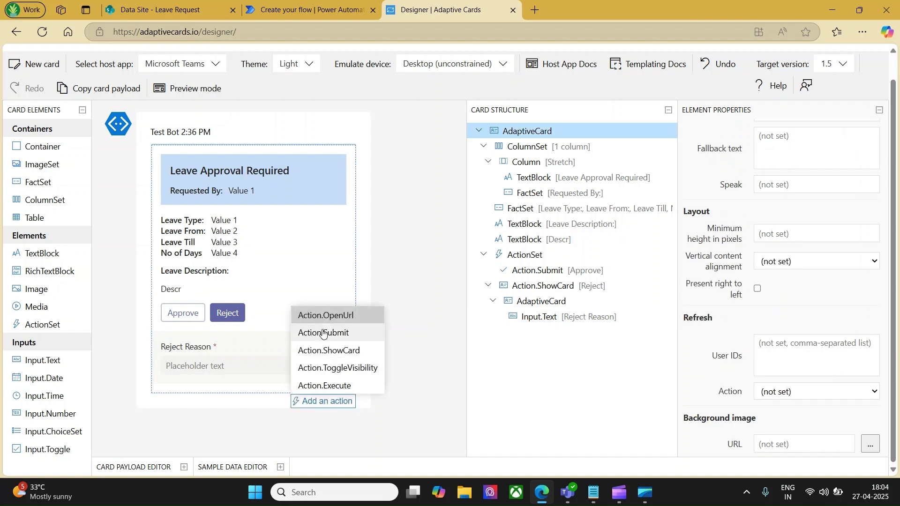
click(324, 335)
click(208, 403)
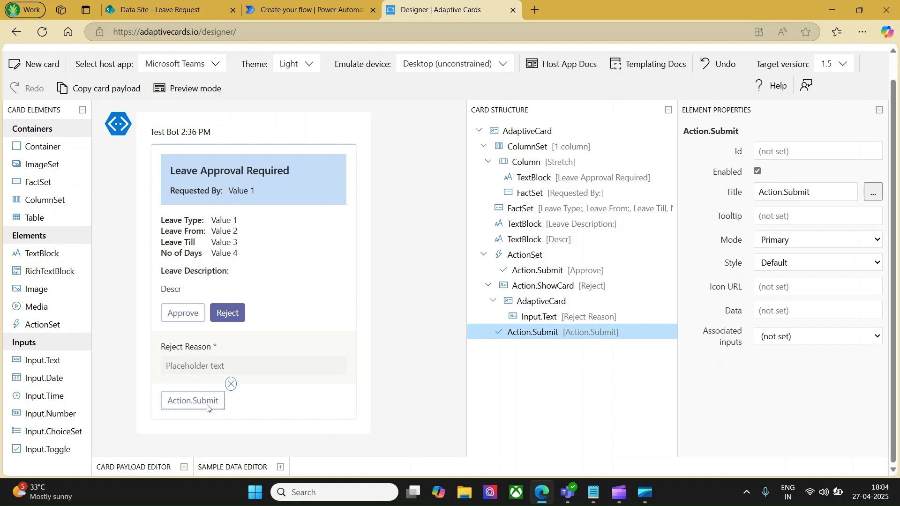
click(788, 191)
key(BackSpace)
key(BackSpace)
key(BackSpace)
key(BackSpace)
key(BackSpace)
key(BackSpace)
key(BackSpace)
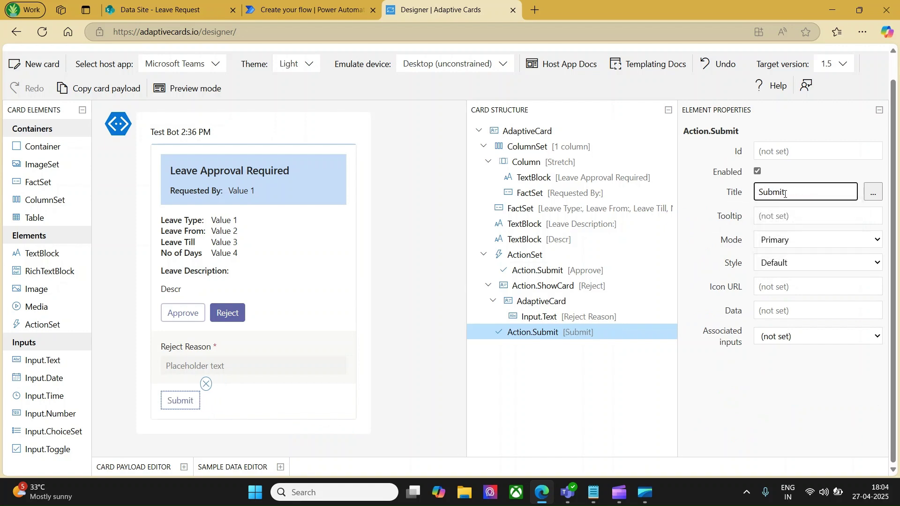
click(425, 212)
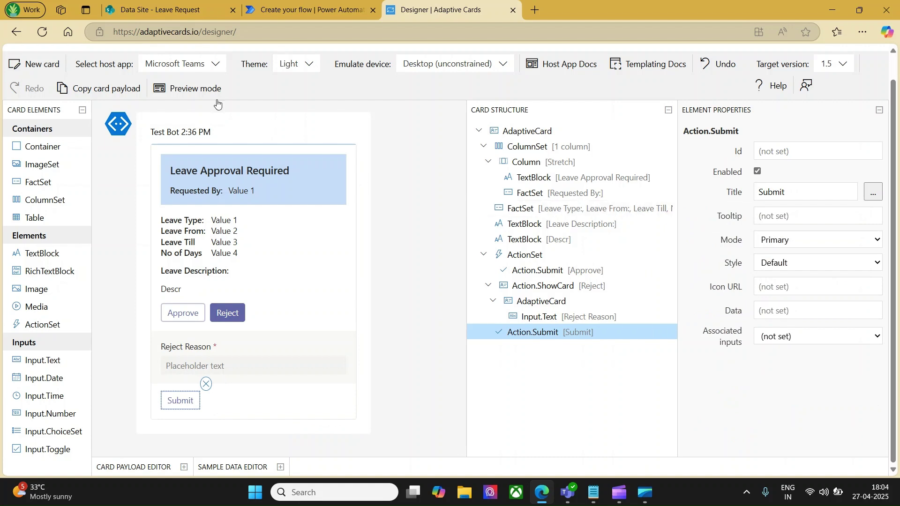
Step: Preview the card with the Reject section expanded to check where Submit appears, and return to editing
click(187, 90)
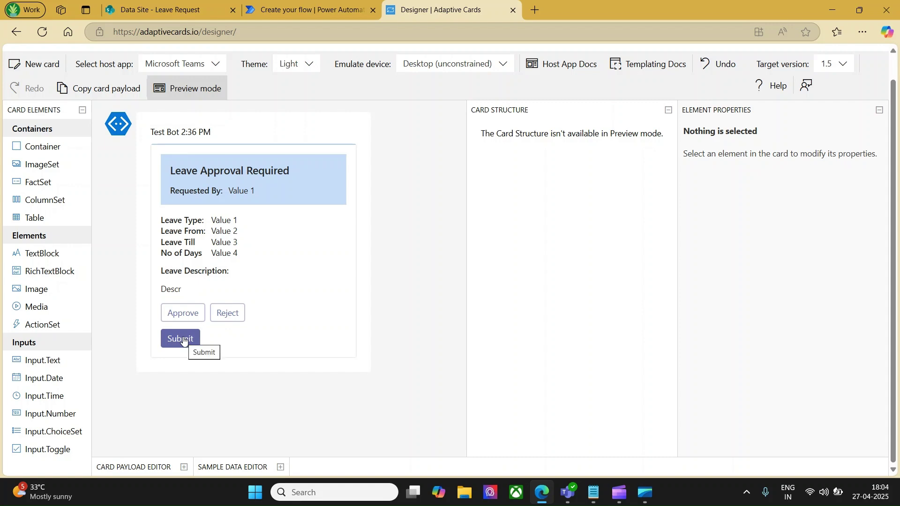
click(228, 313)
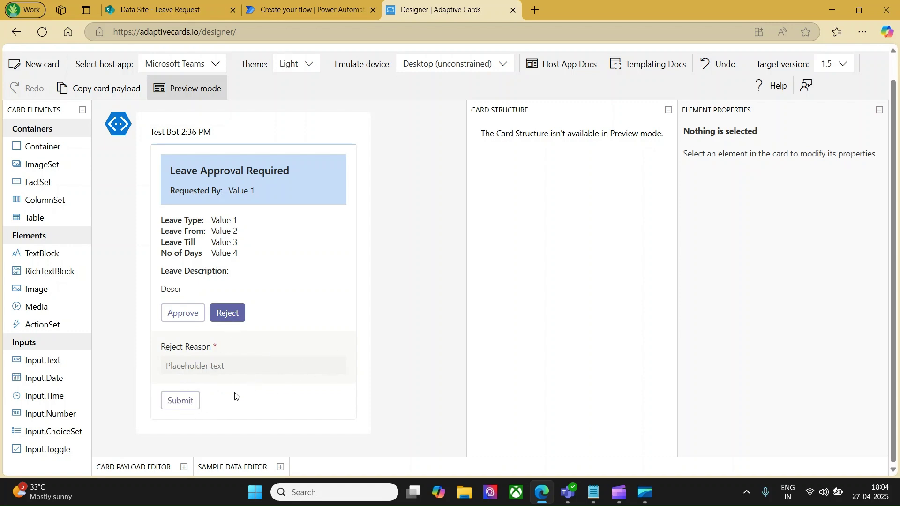
click(192, 89)
Step: Expand the Reject section and delete the Submit action from the main card
click(227, 311)
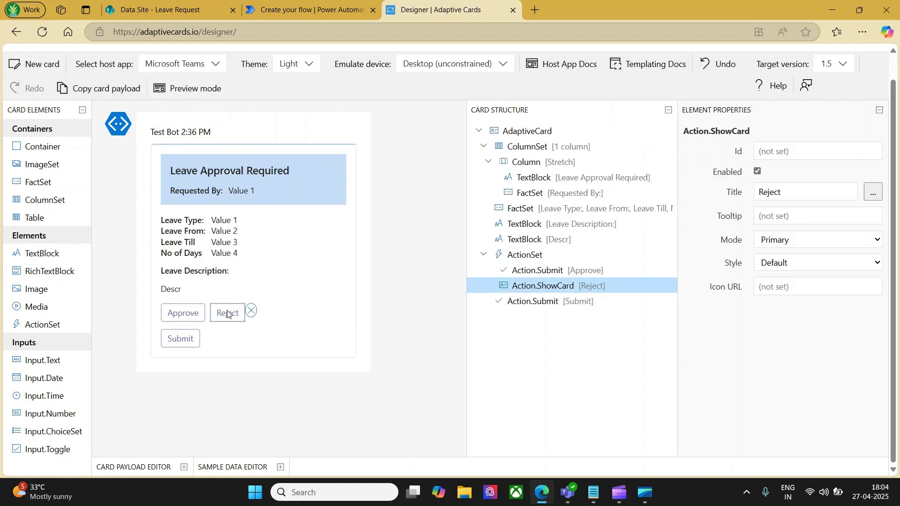
click(227, 311)
click(189, 406)
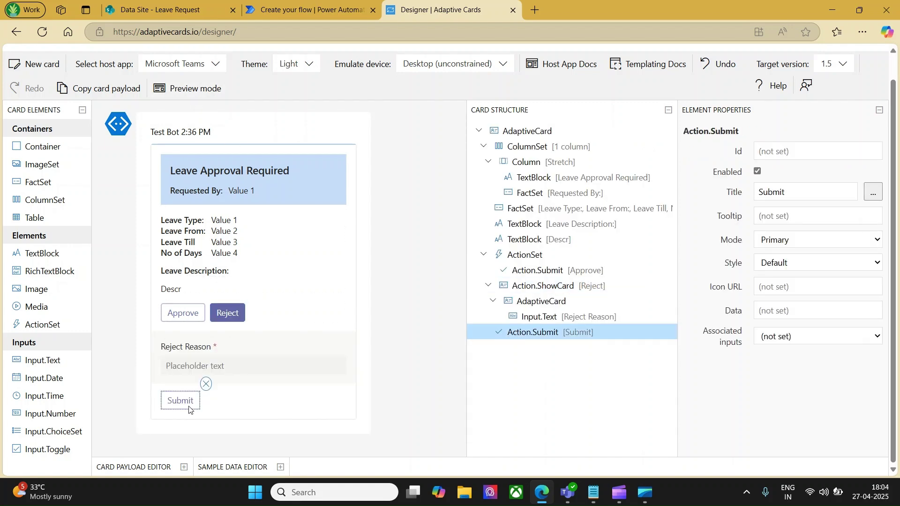
click(206, 383)
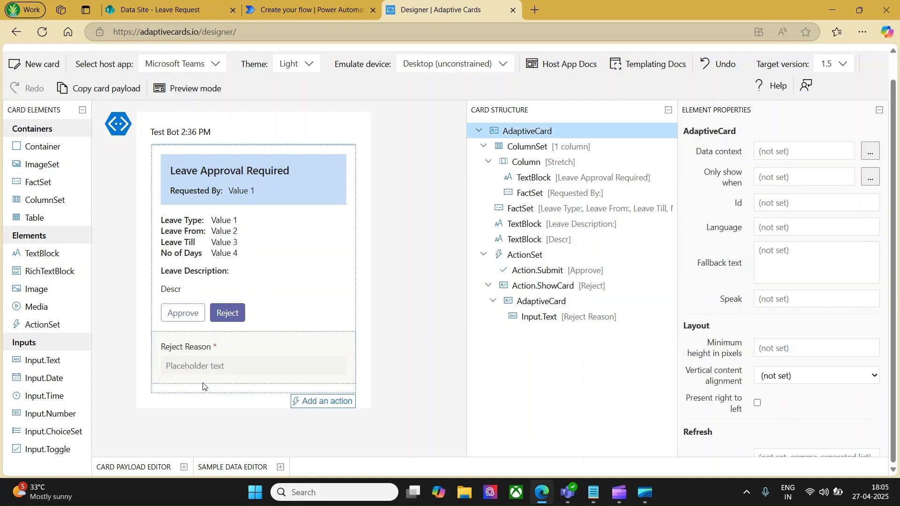
Step: Add an Action.Submit titled "Submit" to the nested Reject card and set its associated inputs to Automatic
click(334, 343)
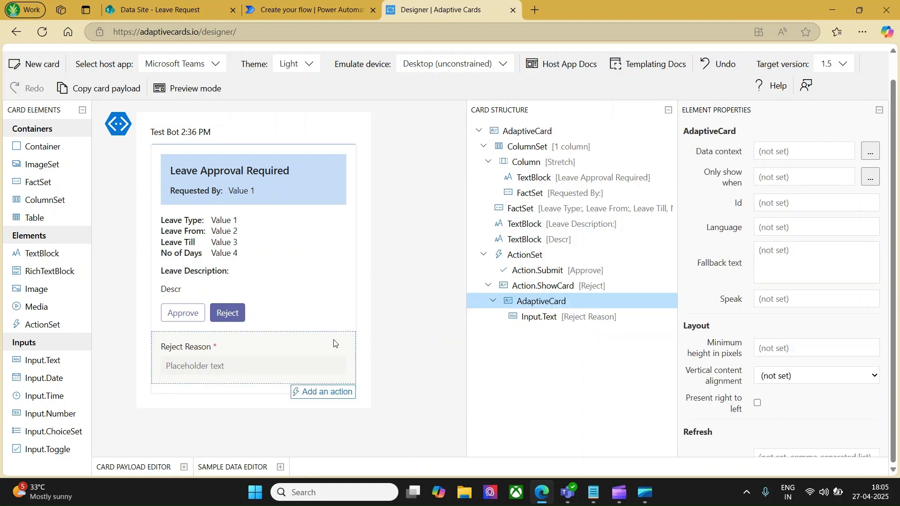
click(323, 392)
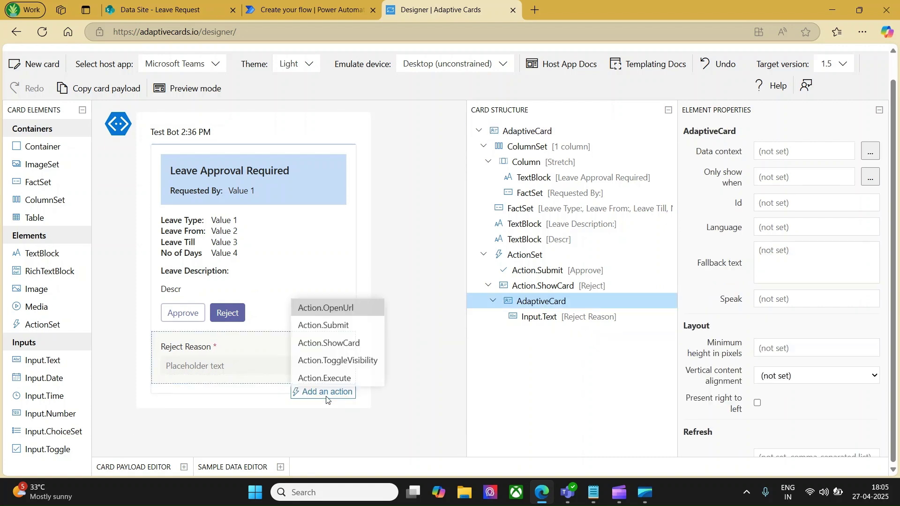
click(332, 324)
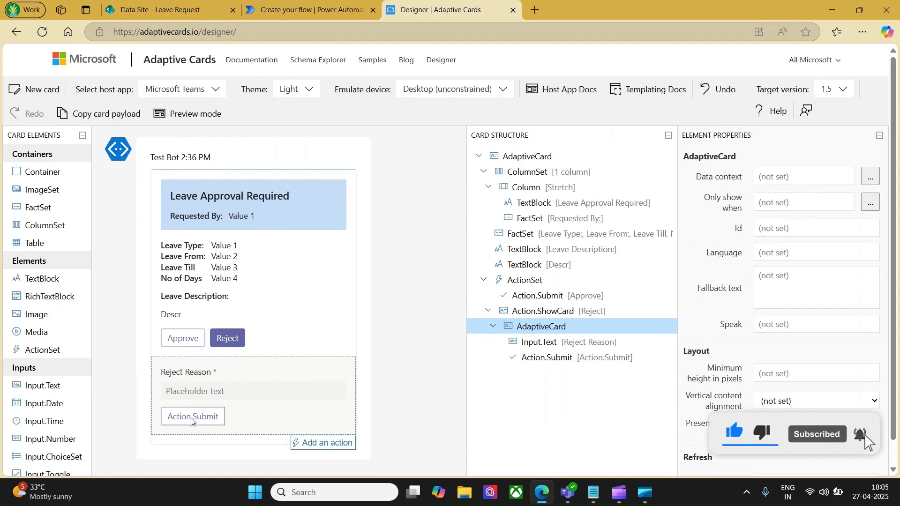
click(191, 419)
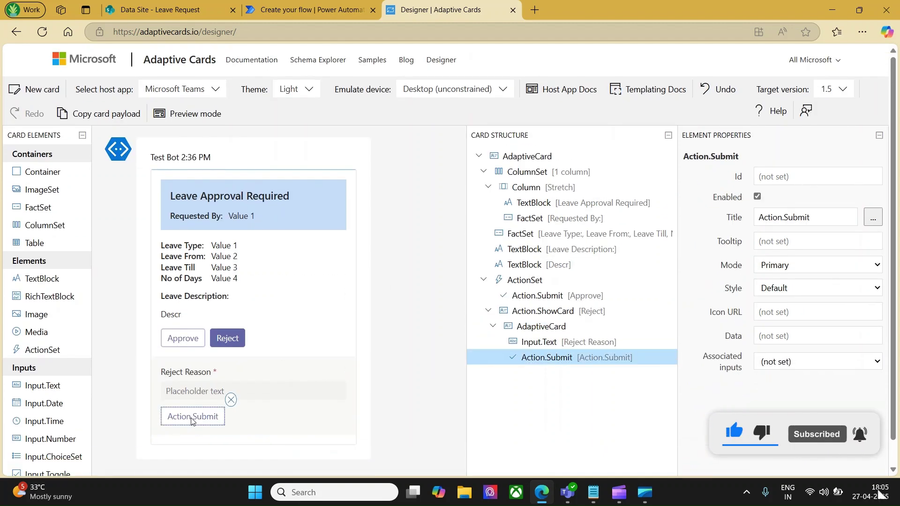
triple_click(786, 220)
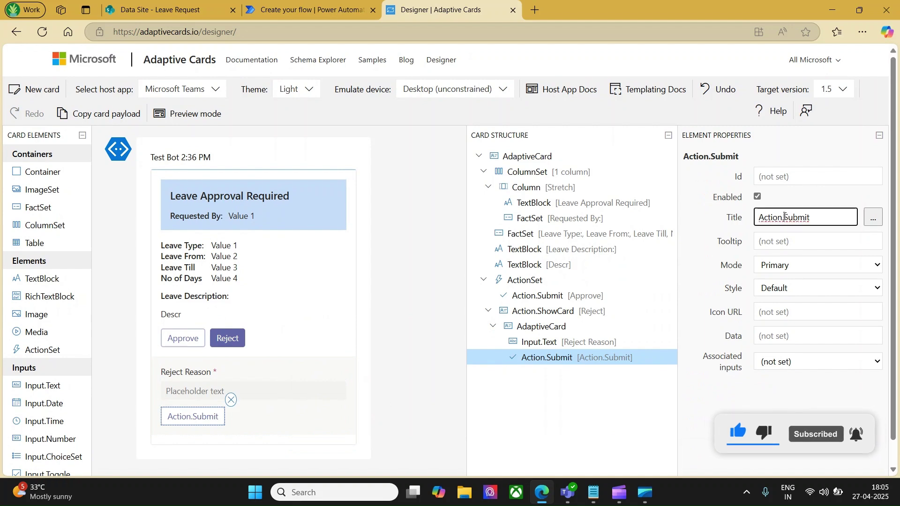
text(Submit)
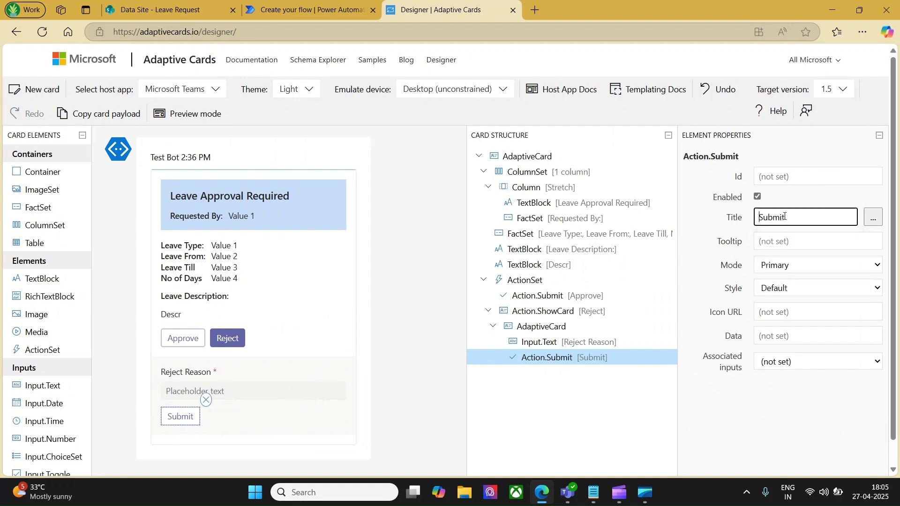
click(794, 366)
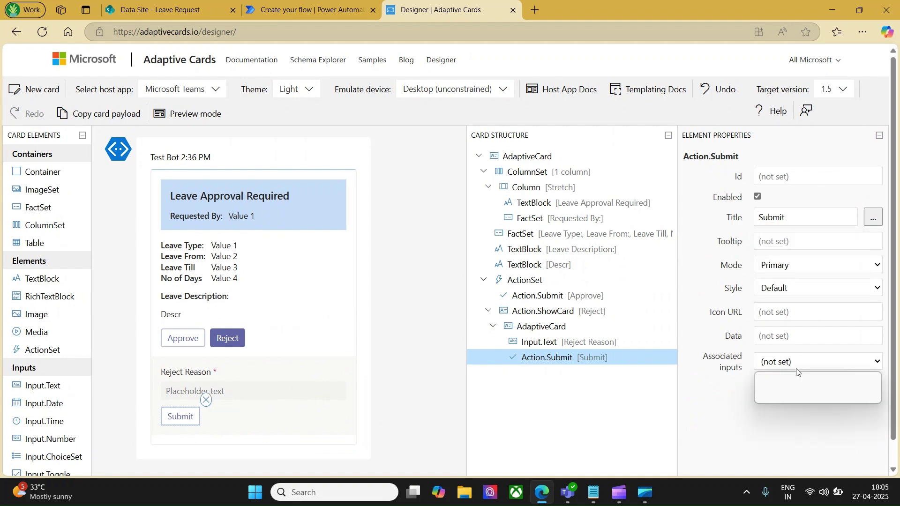
click(791, 382)
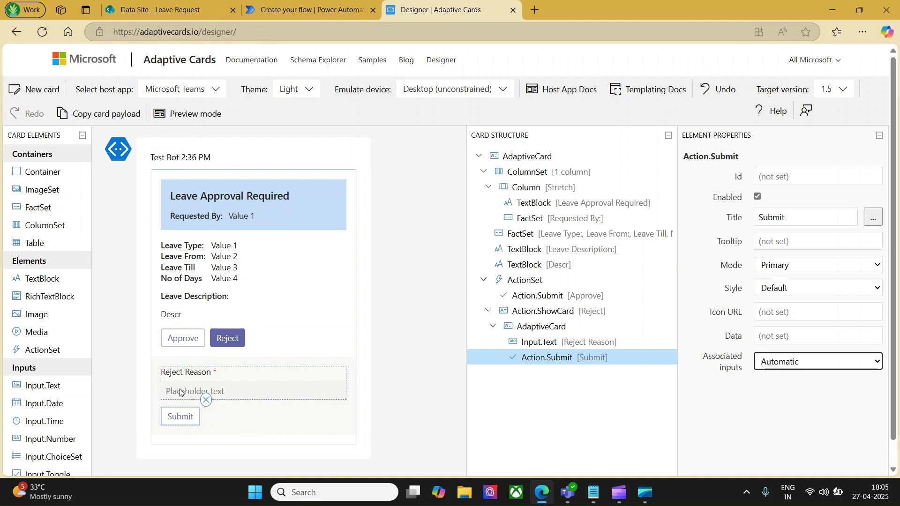
Step: Preview the card, expanding the Reject section and testing the Approve action
click(196, 114)
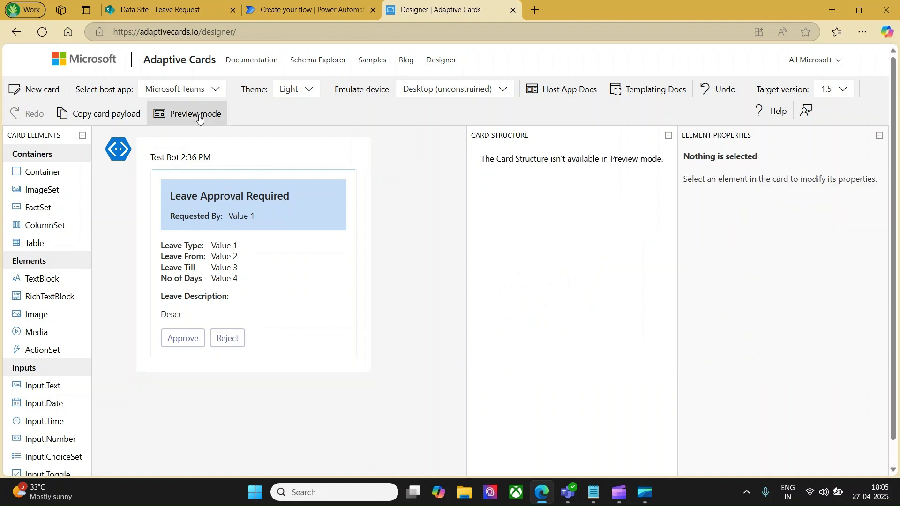
click(233, 341)
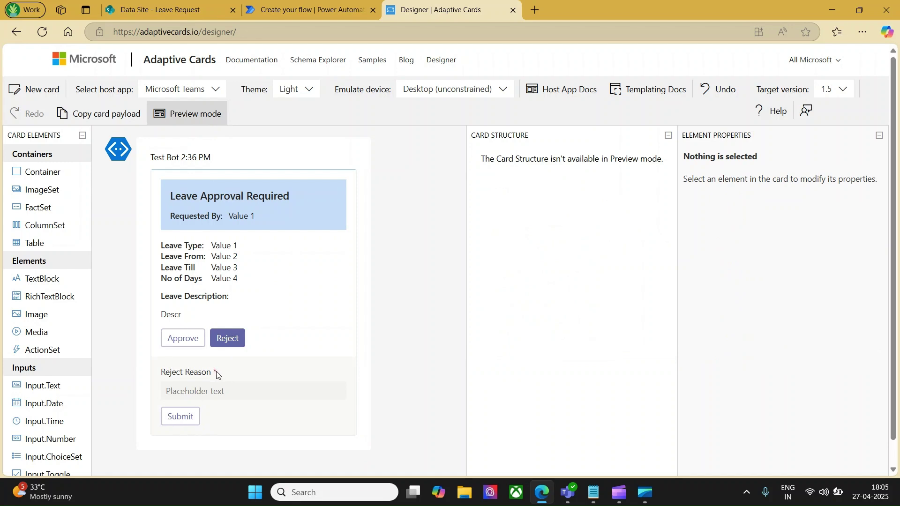
click(186, 343)
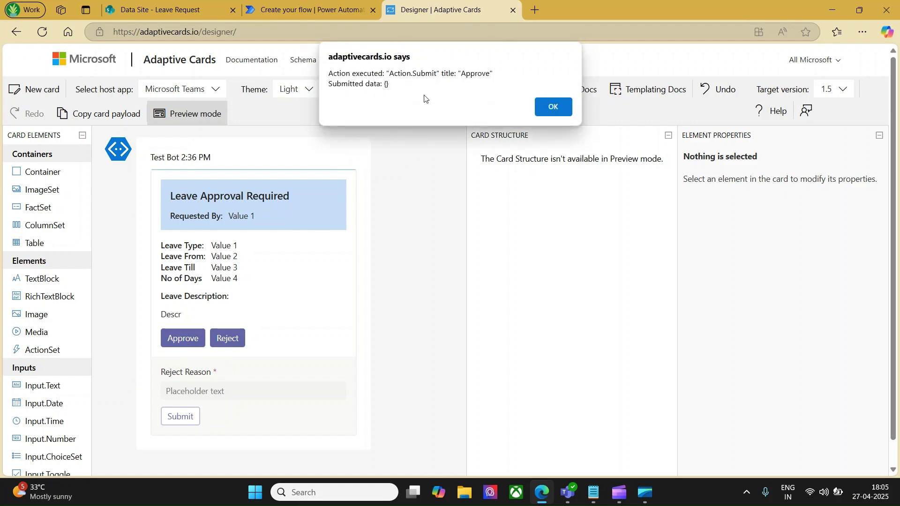
click(544, 108)
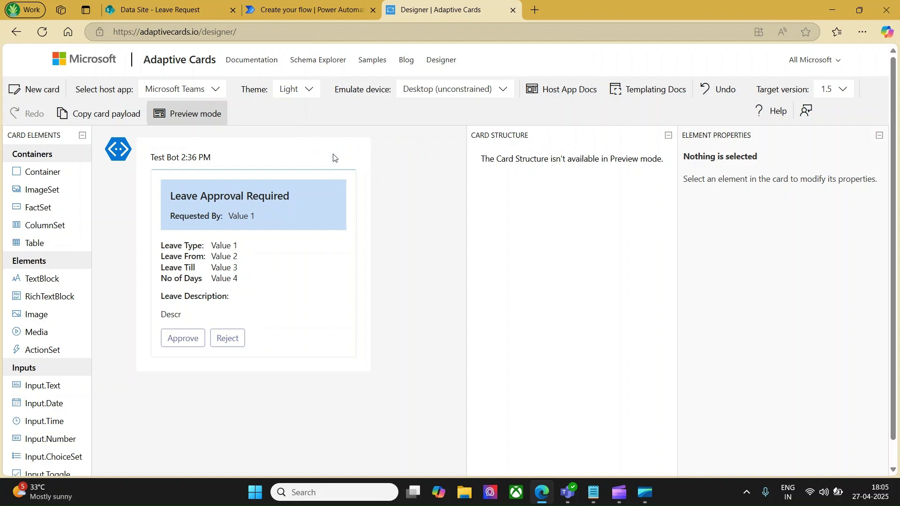
Step: Copy the card payload, paste it into the empty Notepad document and review the JSON
click(106, 117)
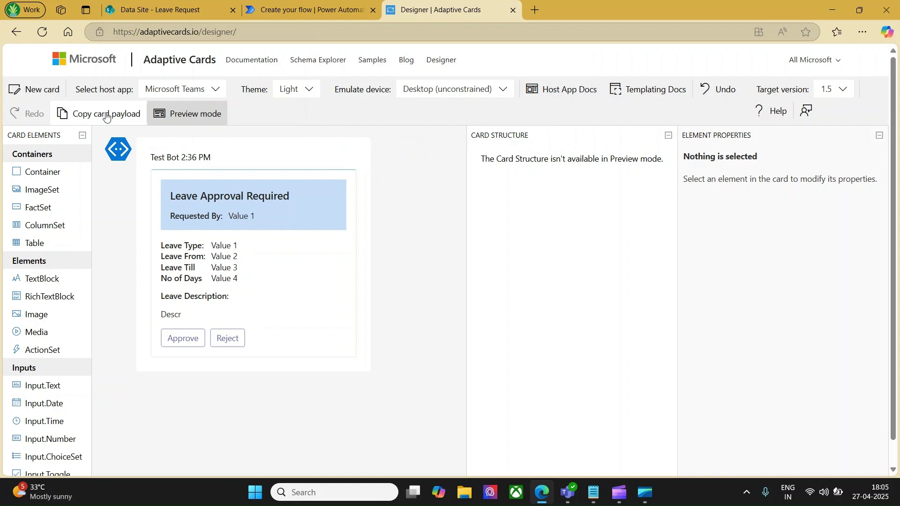
click(594, 492)
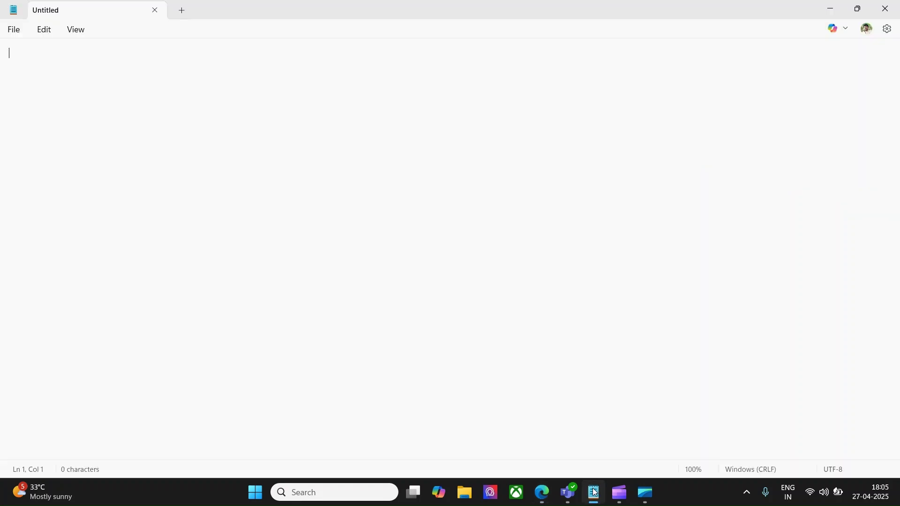
key(ctrl+v)
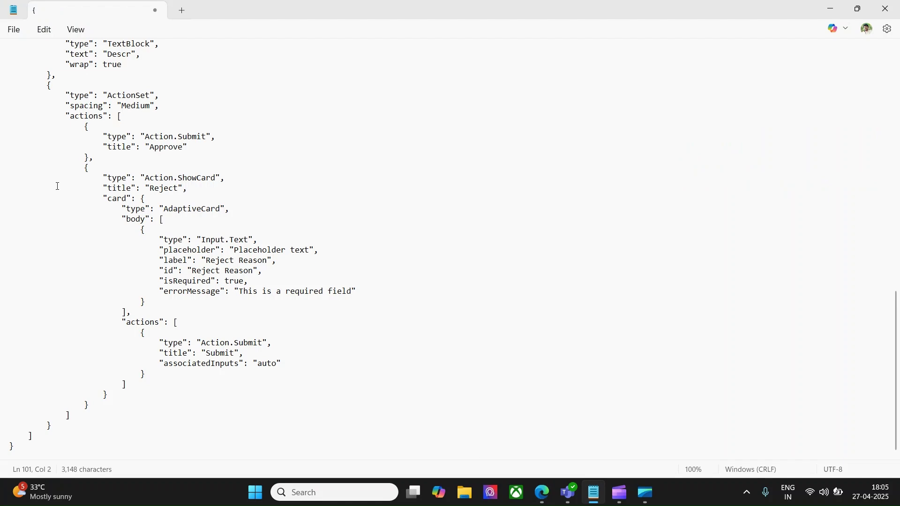
scroll(337, 148, up, 20)
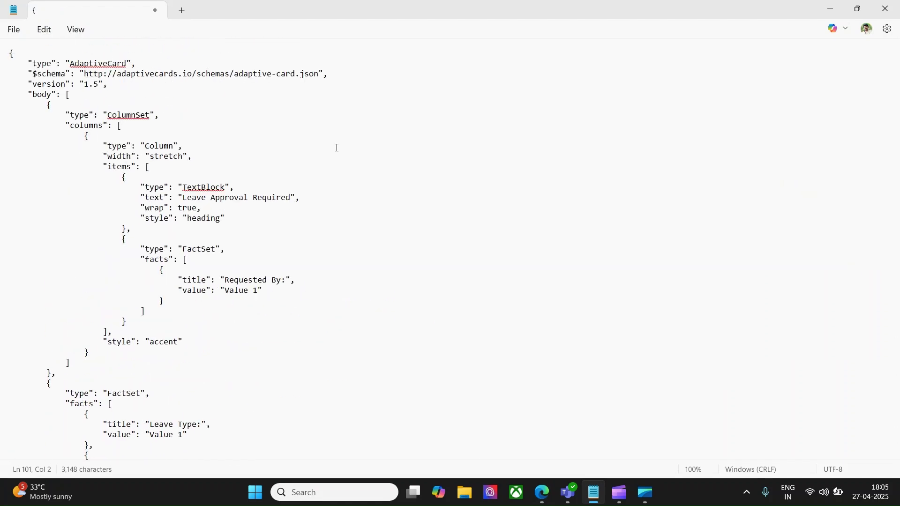
scroll(337, 148, down, 14)
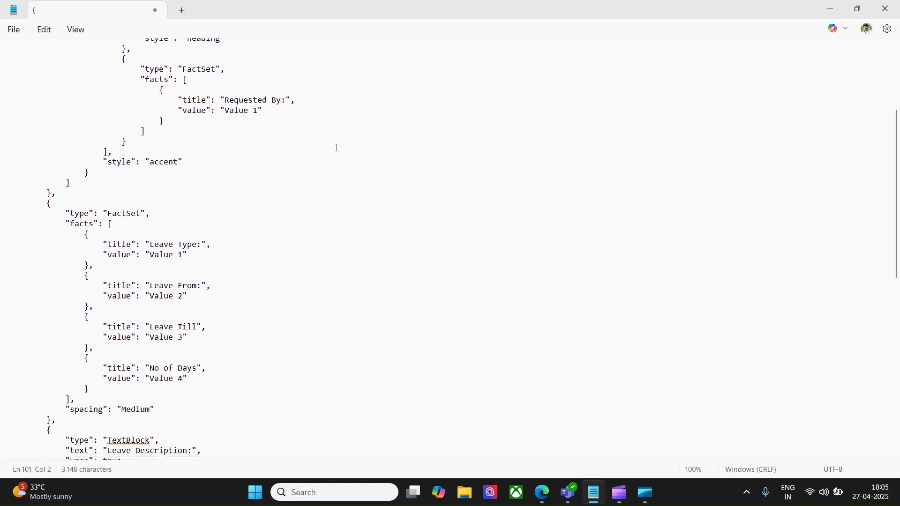
Step: Add the property "data":{"Status":"Approved"} to the Approve Action.Submit in the card JSON
scroll(337, 148, down, 6)
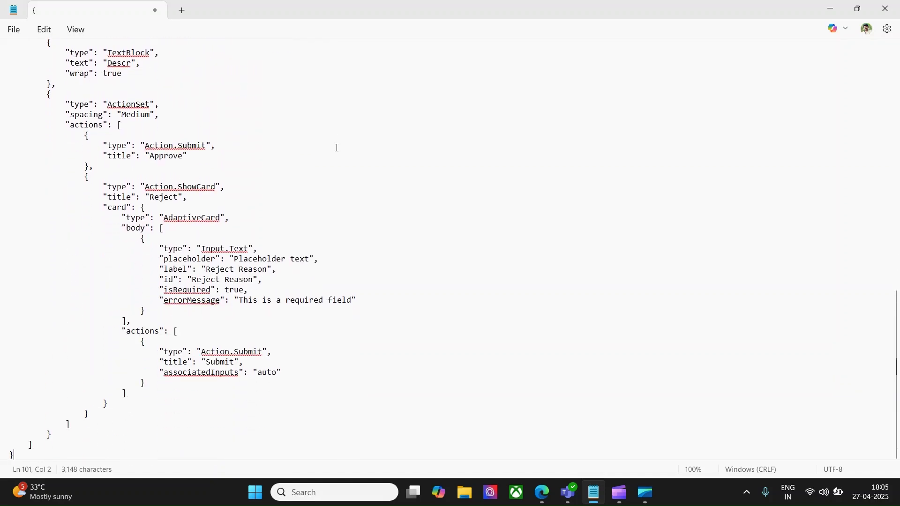
click(188, 156)
text(,)
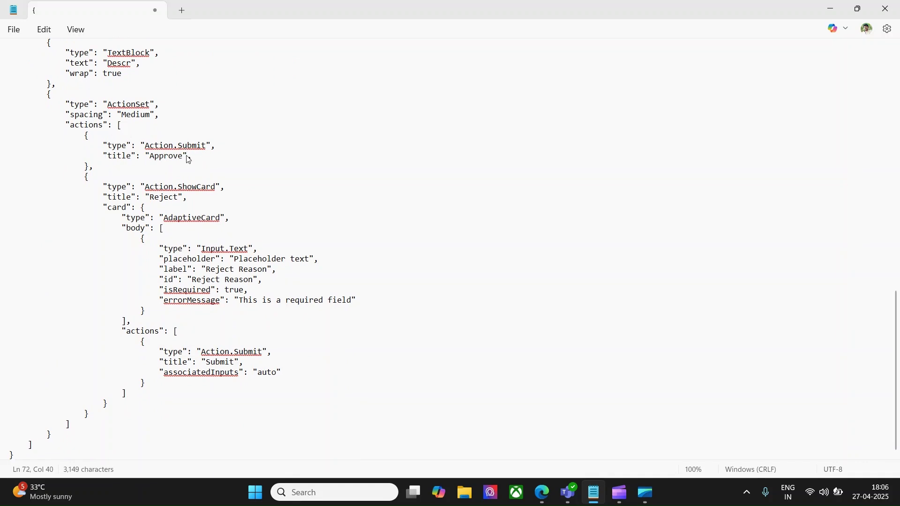
key(Return)
key(Tab)
key(Tab)
key(Tab)
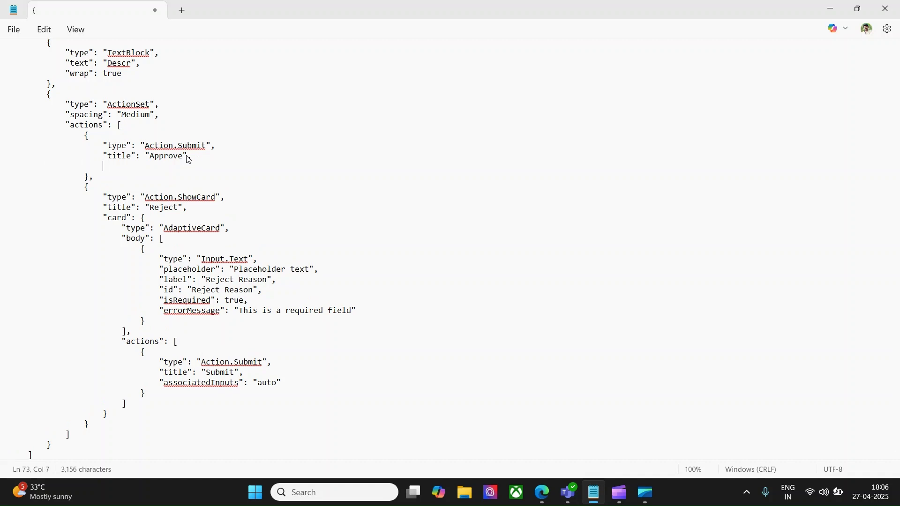
text("data":{"Status ")
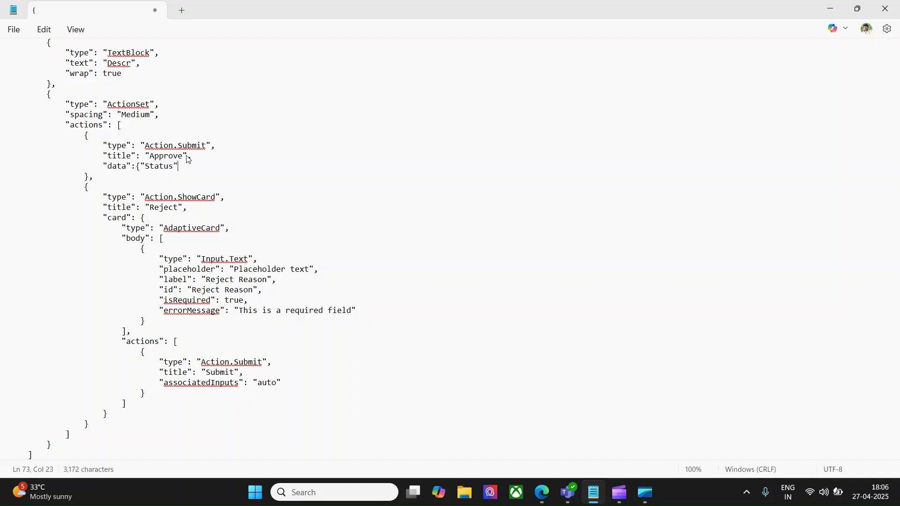
text(:"Approved"})
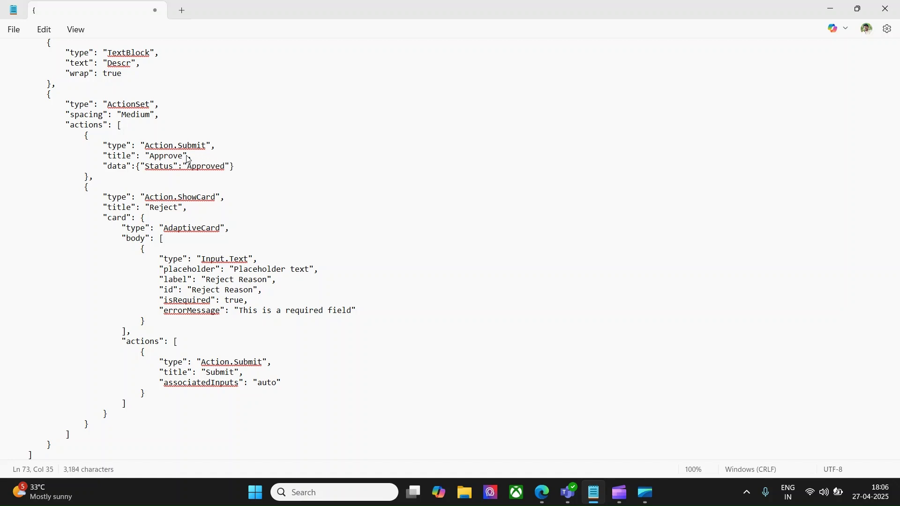
Step: Copy the Approve action's data property into the nested Submit action after associatedInputs and set its Status to "Rejected"
key(shift+Left)
key(shift+Left)
key(shift+Left)
key(shift+Left)
key(shift+Left)
key(shift+Left)
key(shift+Left)
key(shift+Left)
key(shift+Left)
key(shift+Left)
key(shift+Left)
key(shift+Left)
key(shift+Left)
key(shift+Left)
key(shift+Left)
key(shift+Left)
key(shift+Left)
key(shift+Left)
key(shift+Left)
key(shift+Left)
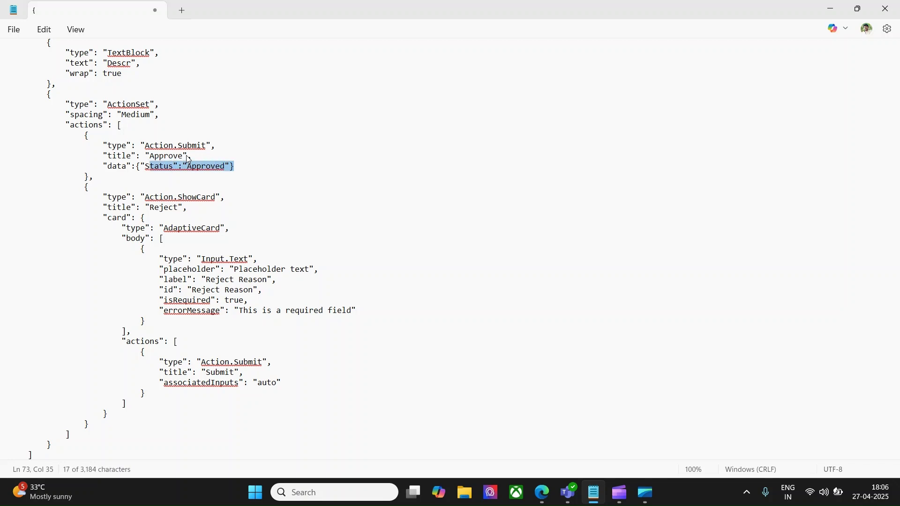
key(shift+Left)
key(shift+Left)
key(shift+Left)
key(shift+Left)
key(shift+Left)
key(shift+Left)
key(shift+Left)
key(shift+Left)
key(shift+Left)
key(shift+Left)
key(shift+Left)
key(shift+Left)
key(shift+Right)
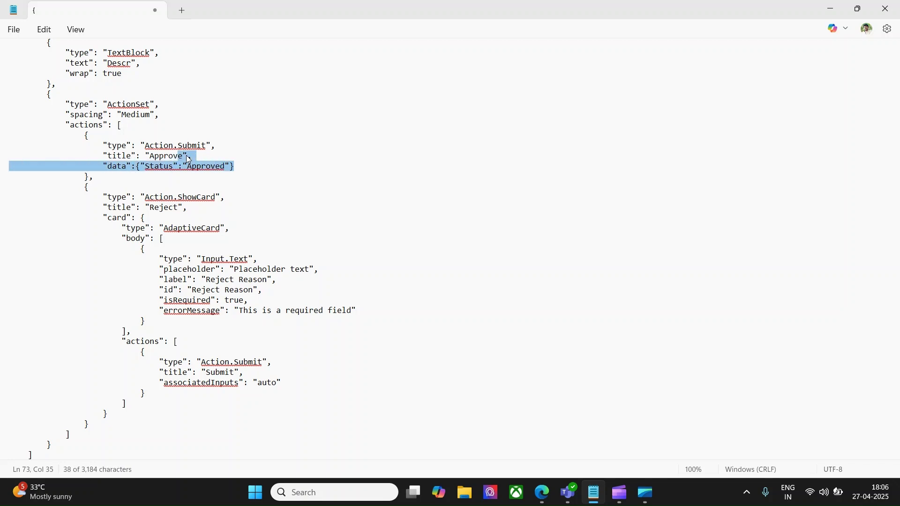
key(shift+Right)
key(shift+Right)
key(ctrl+c)
scroll(274, 230, down, 1)
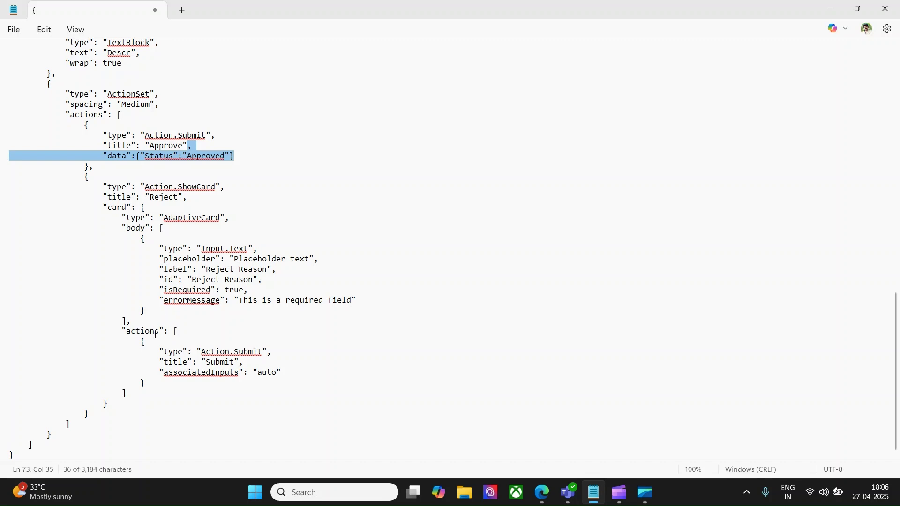
click(286, 376)
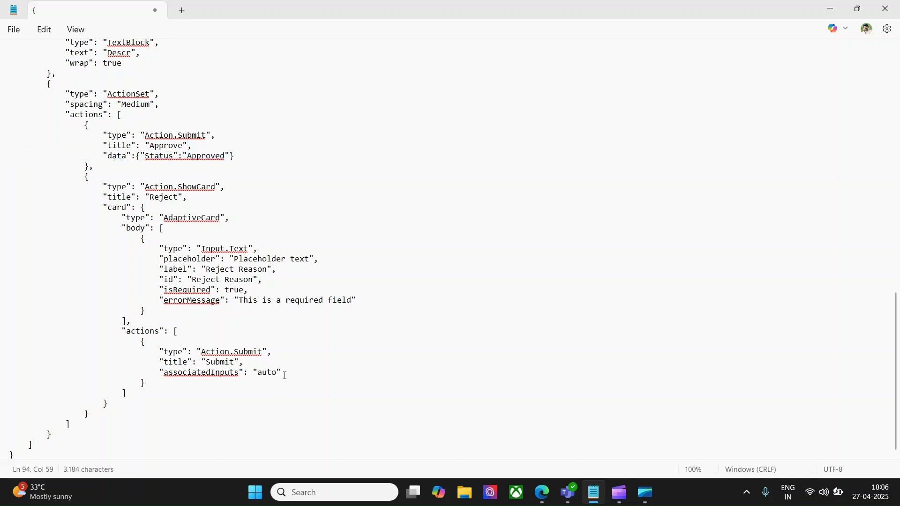
key(ctrl+v)
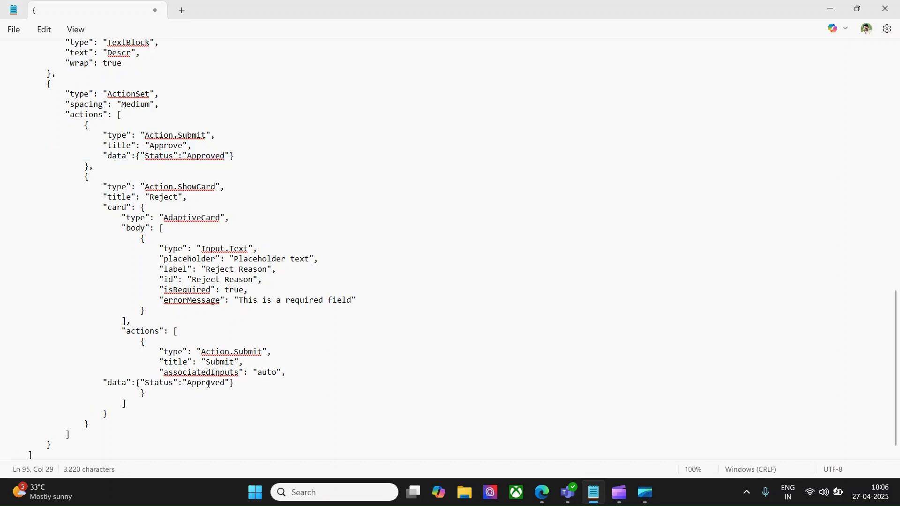
double_click(209, 384)
text(Rejected)
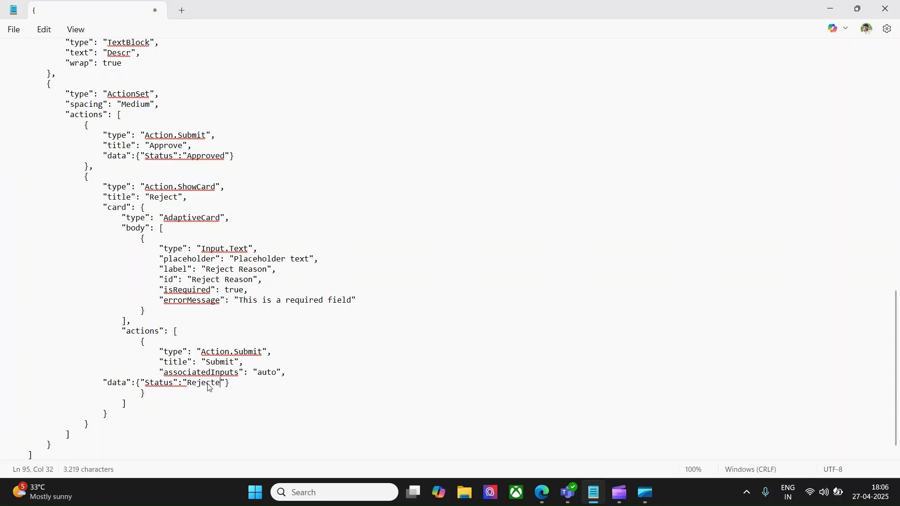
click(105, 384)
Step: Copy the entire card JSON and paste it as the Message of the Post adaptive card action in the Power Automate flow
key(ctrl+a)
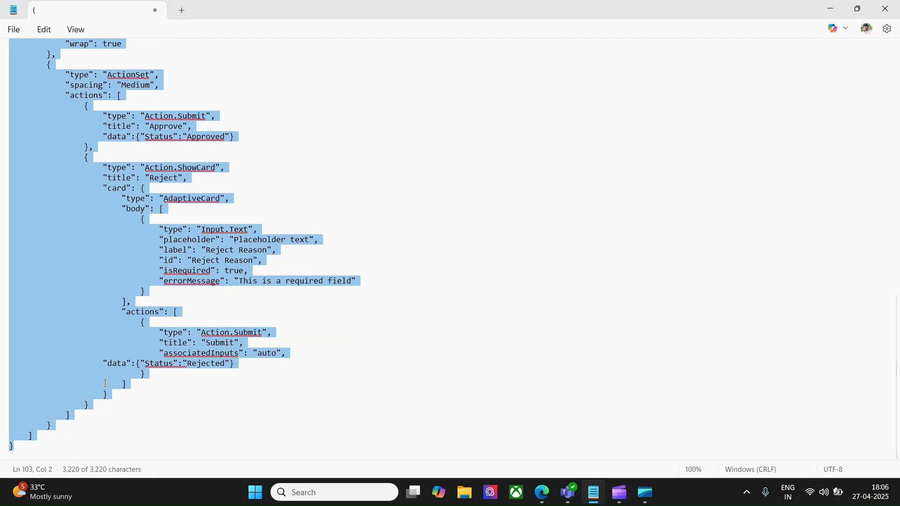
key(alt+Tab)
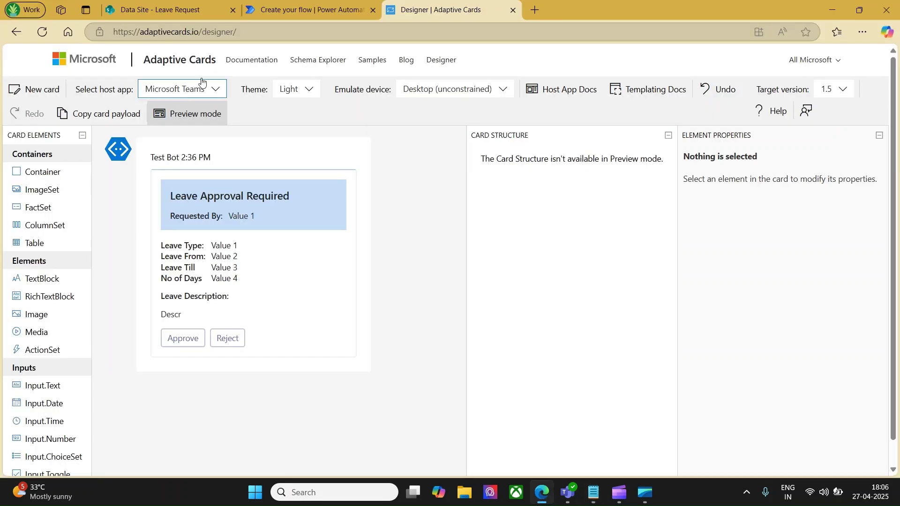
click(319, 9)
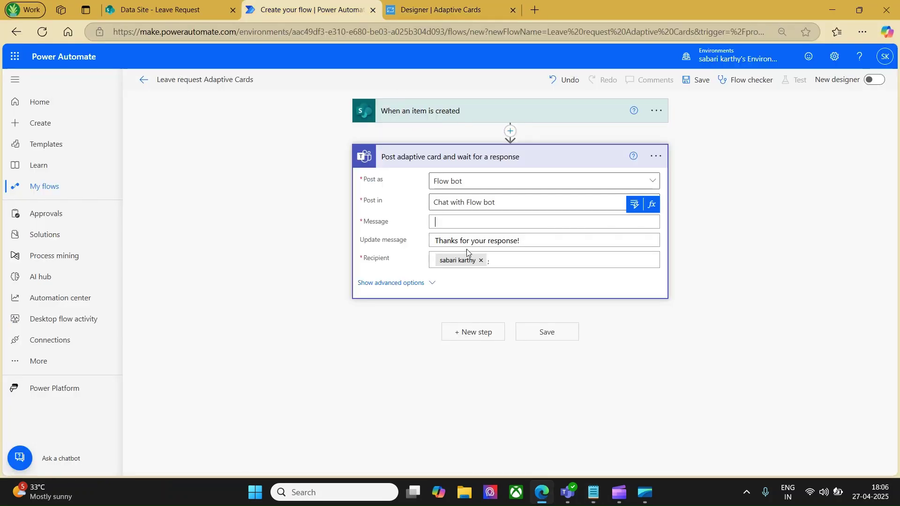
click(450, 224)
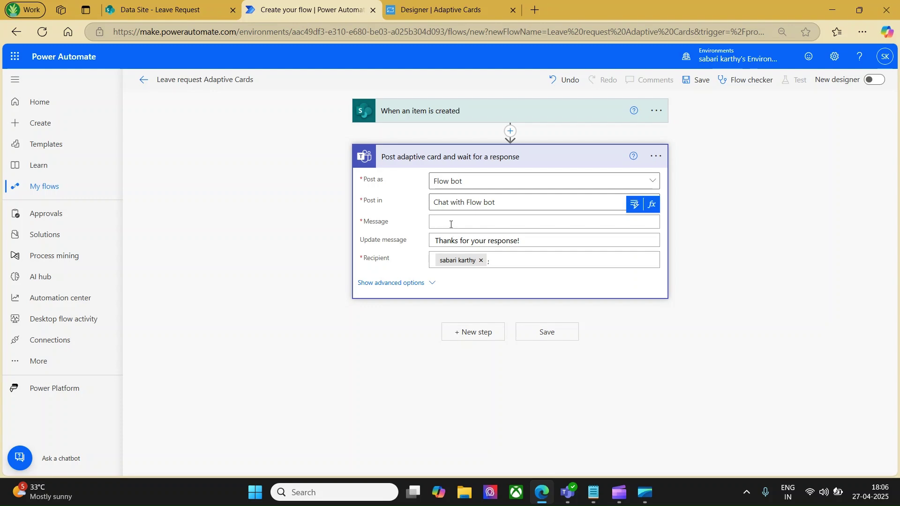
key(ctrl+v)
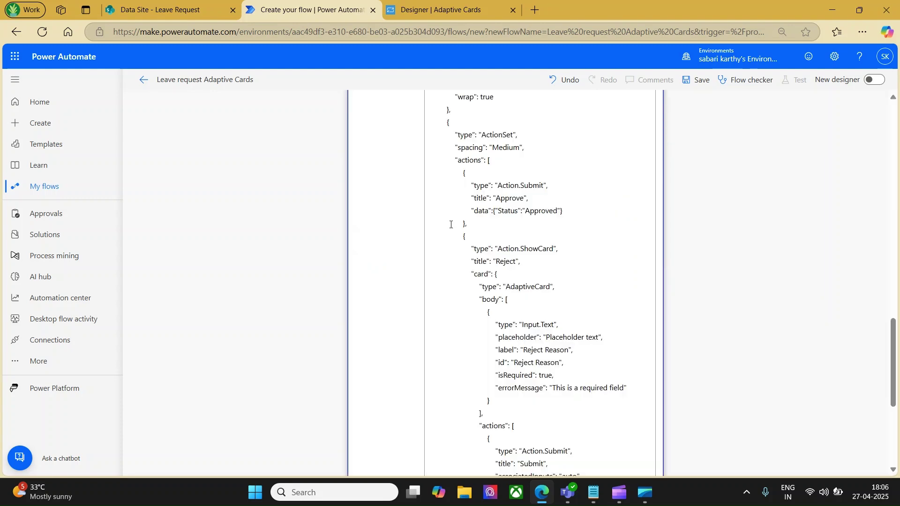
scroll(585, 226, up, 20)
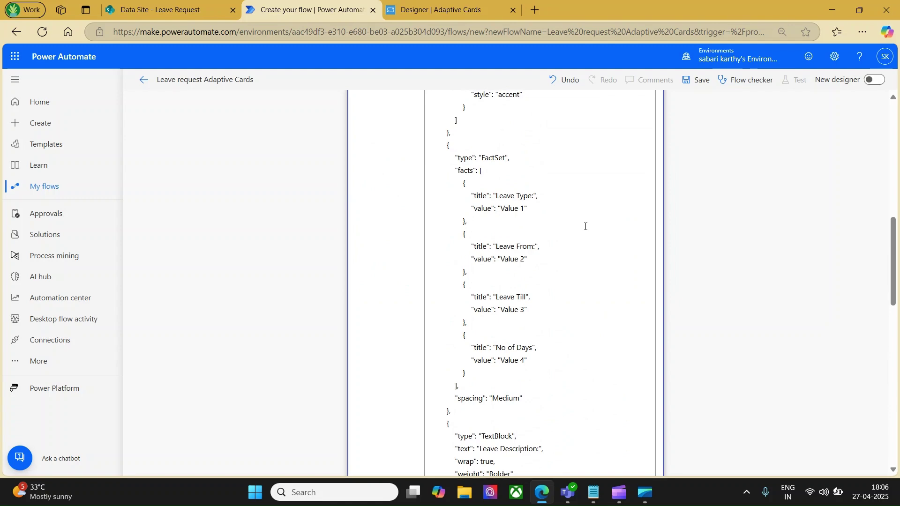
scroll(586, 226, up, 7)
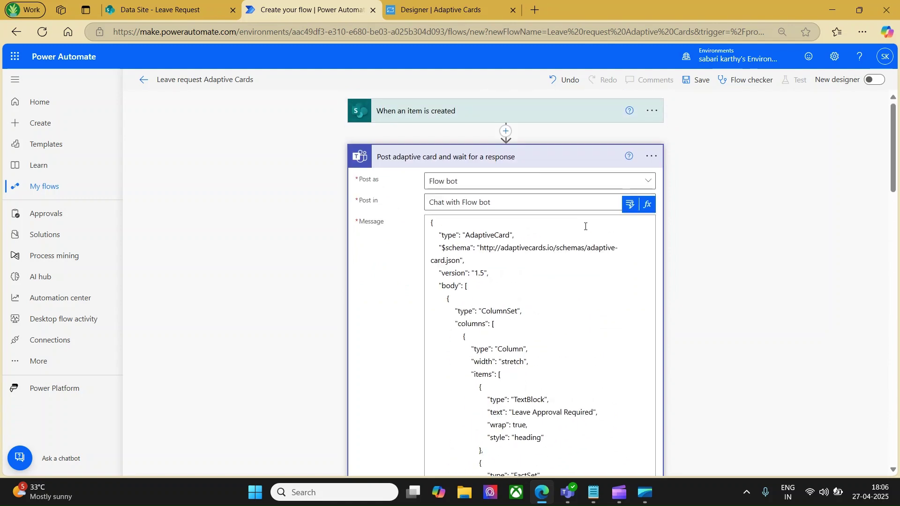
Step: Check the Requested By fact in the card preview, and replace its value in the flow's message JSON with the dynamic value Requestor DisplayName
scroll(585, 226, down, 3)
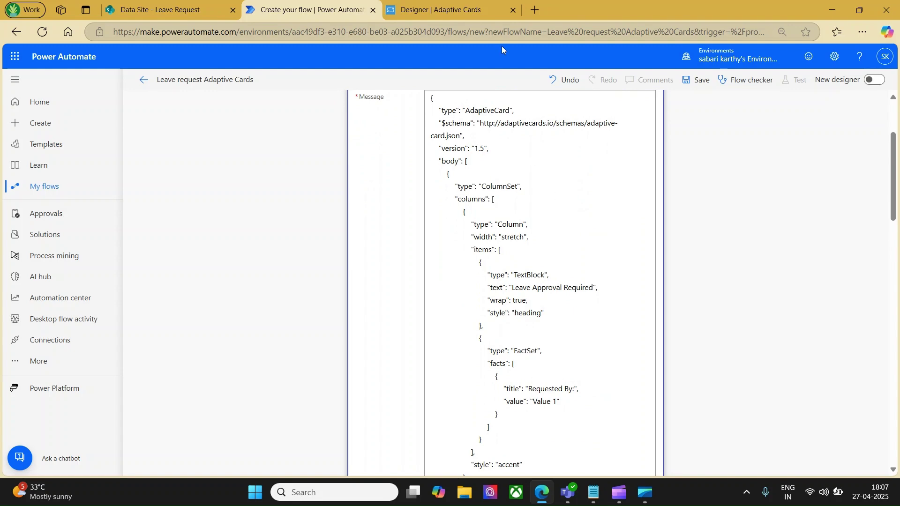
click(466, 8)
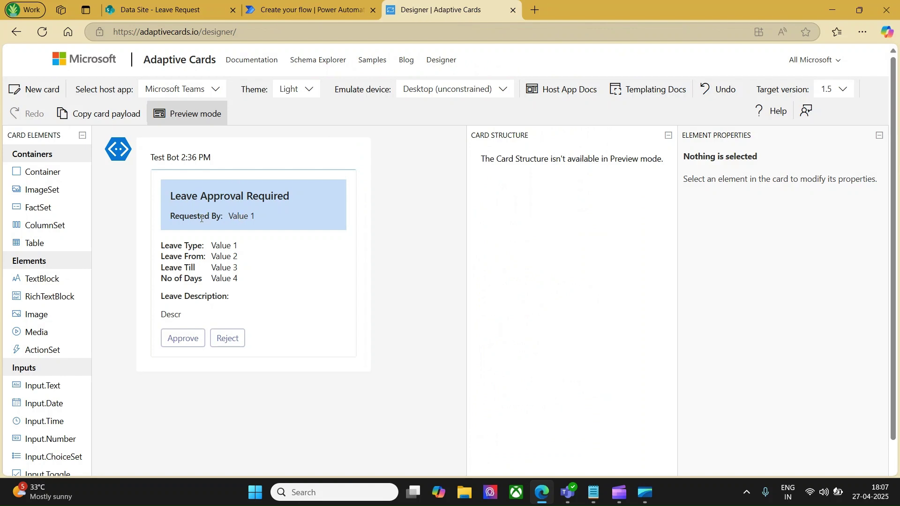
click(295, 3)
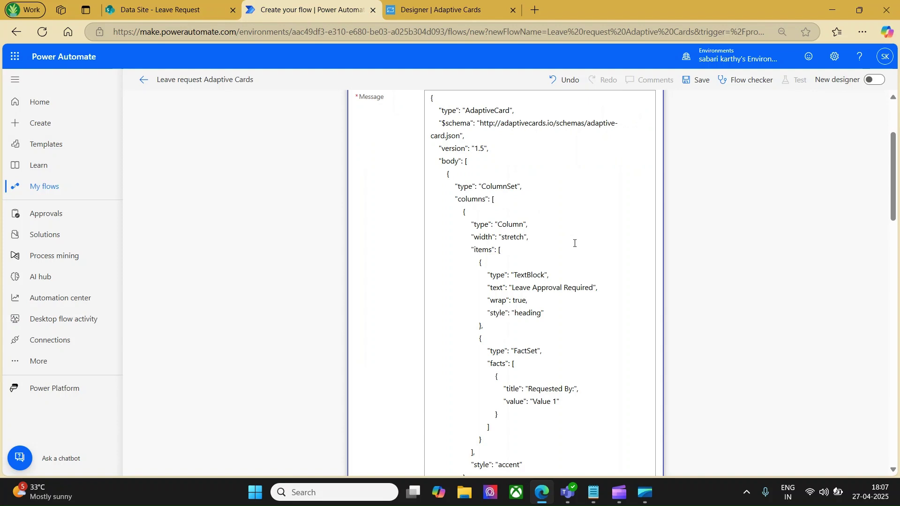
scroll(574, 243, down, 1)
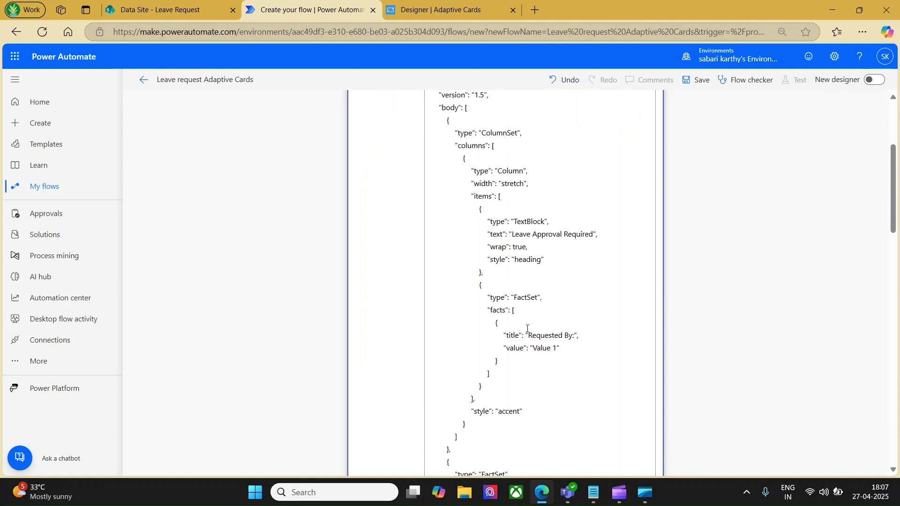
click(557, 346)
key(BackSpace)
key(BackSpace)
key(BackSpace)
key(BackSpace)
key(BackSpace)
key(BackSpace)
key(BackSpace)
scroll(595, 285, up, 3)
click(631, 152)
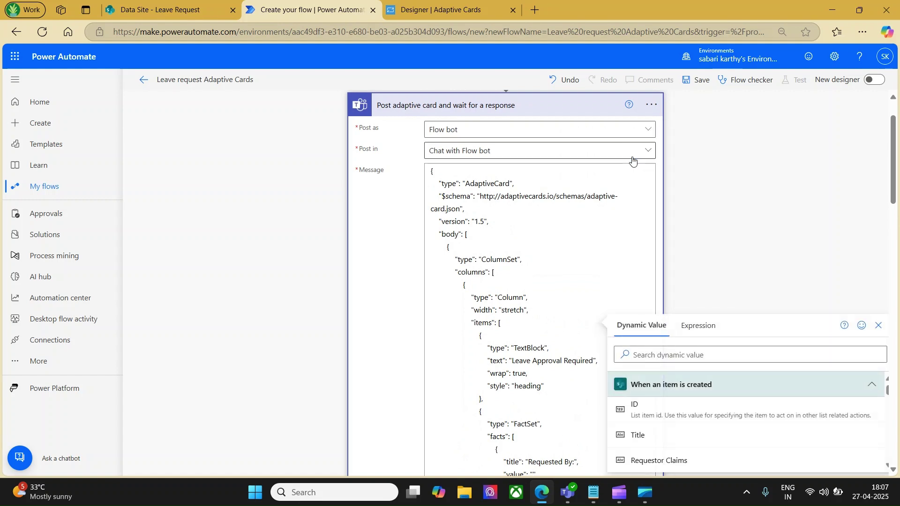
click(656, 354)
text(R)
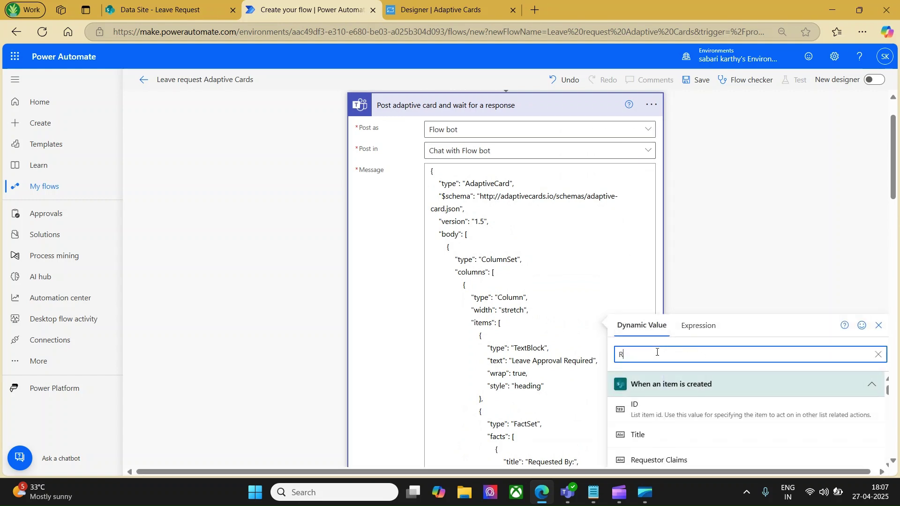
text(eq)
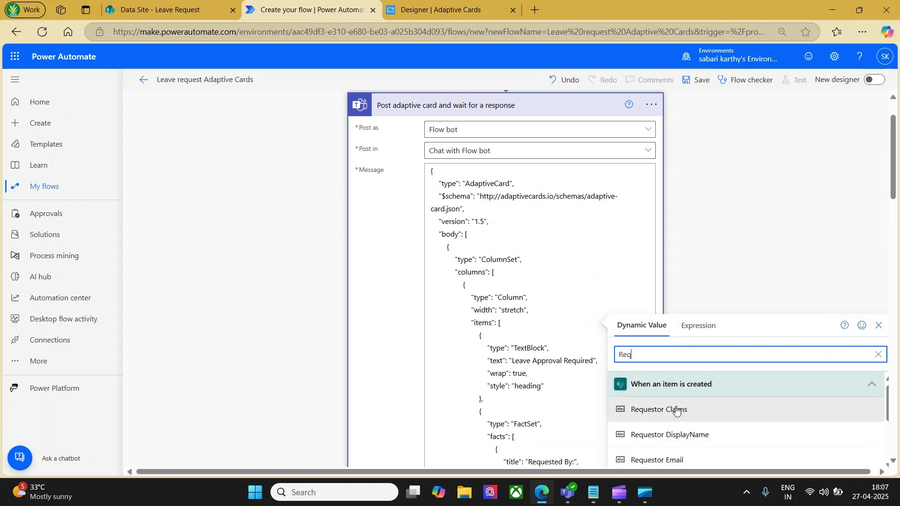
click(684, 435)
Step: Replace the Leave Type fact's placeholder value with the dynamic value Leave Category Value
scroll(606, 355, down, 5)
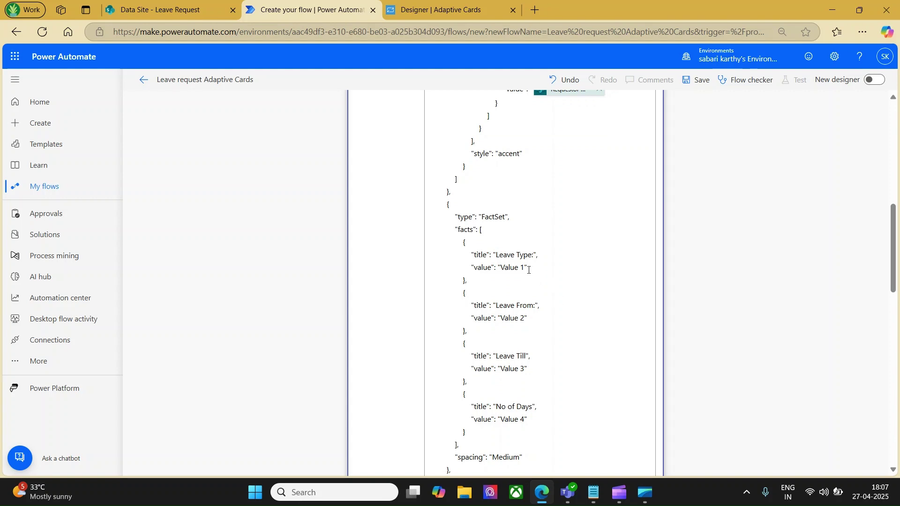
key(BackSpace)
key(BackSpace)
key(BackSpace)
key(BackSpace)
key(BackSpace)
scroll(592, 170, up, 8)
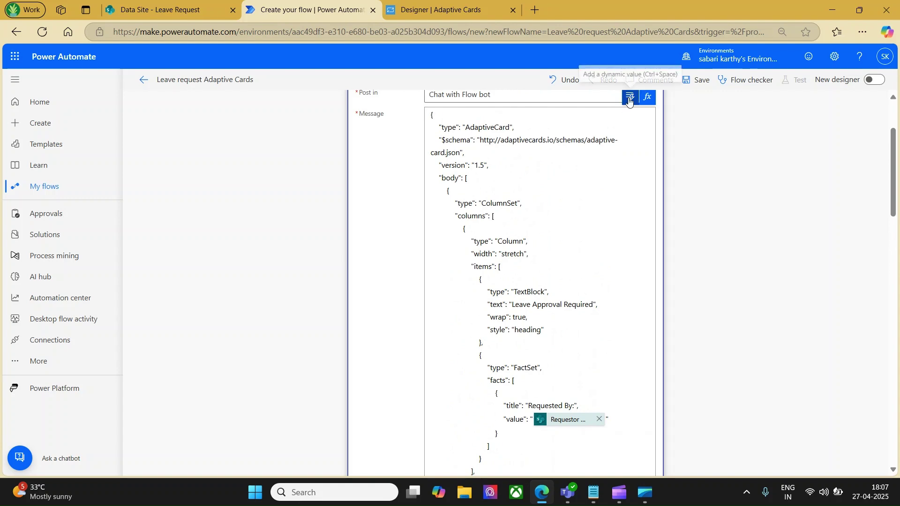
click(630, 97)
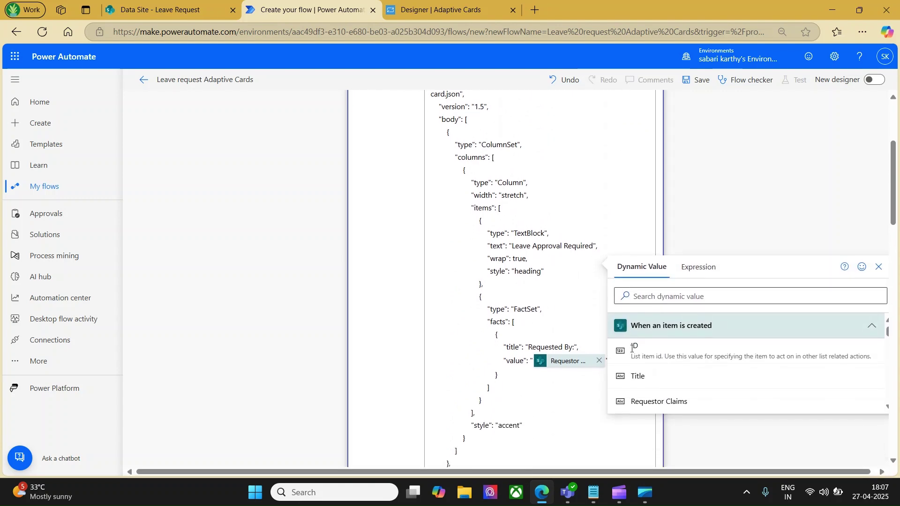
click(657, 283)
text(Categ)
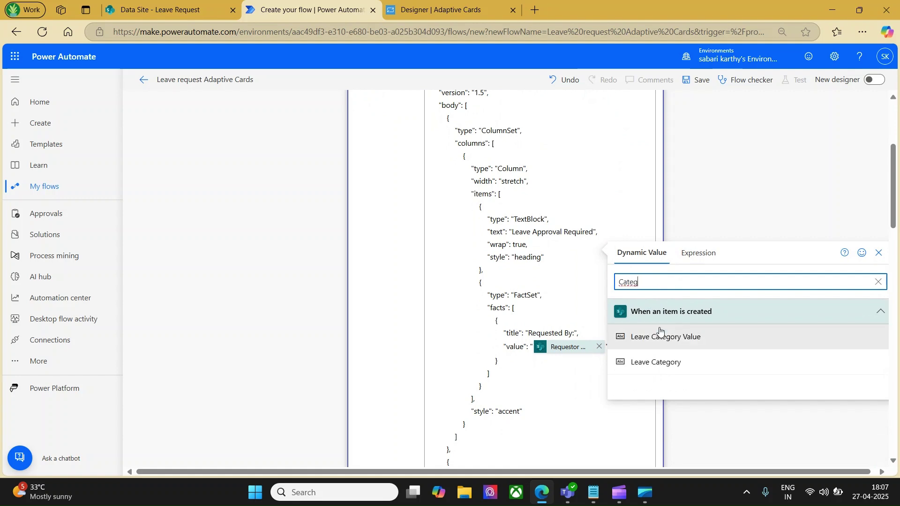
click(638, 342)
Step: Replace the Leave From fact's placeholder value with the dynamic value Leave from
scroll(594, 371, down, 6)
scroll(585, 378, down, 1)
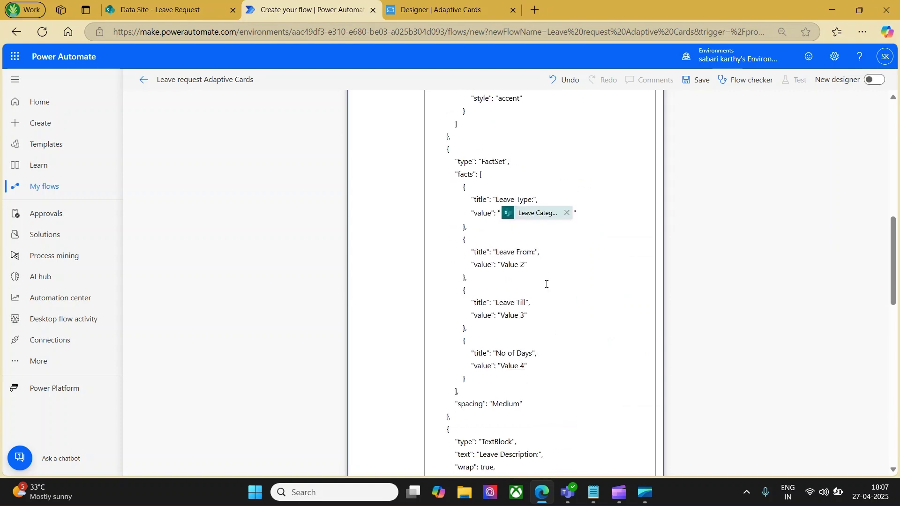
key(BackSpace)
key(BackSpace)
key(BackSpace)
key(BackSpace)
key(BackSpace)
key(BackSpace)
key(BackSpace)
scroll(601, 207, up, 8)
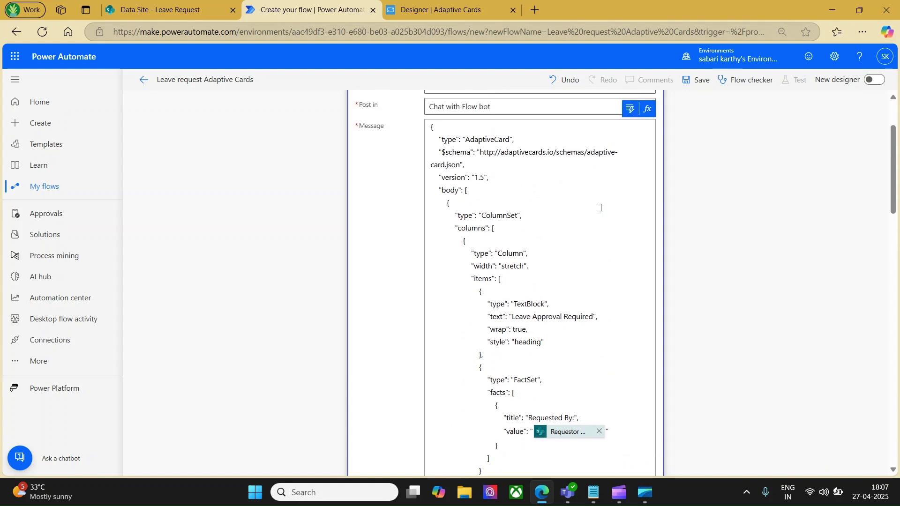
click(626, 207)
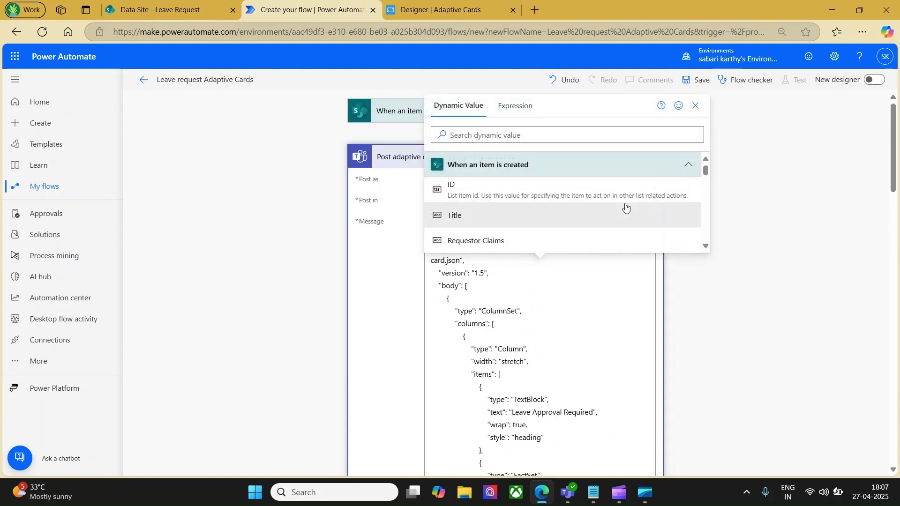
click(504, 136)
text(Leave)
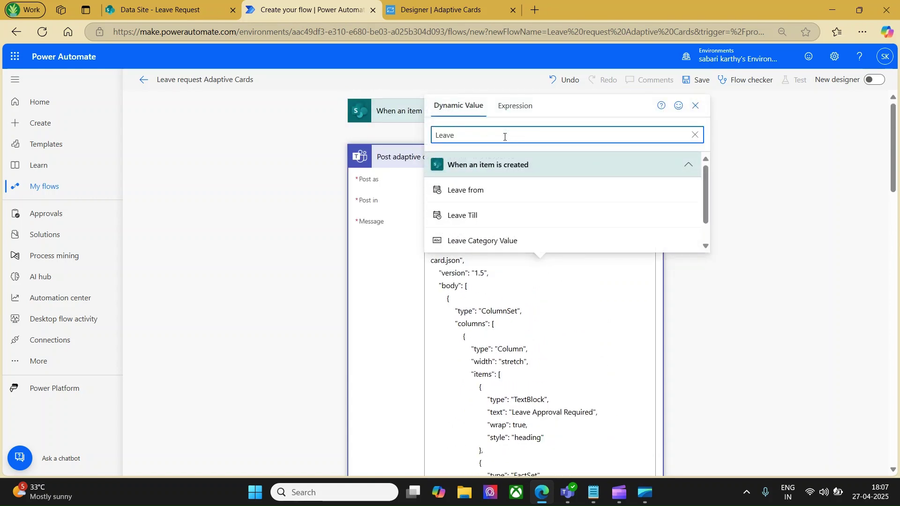
click(531, 199)
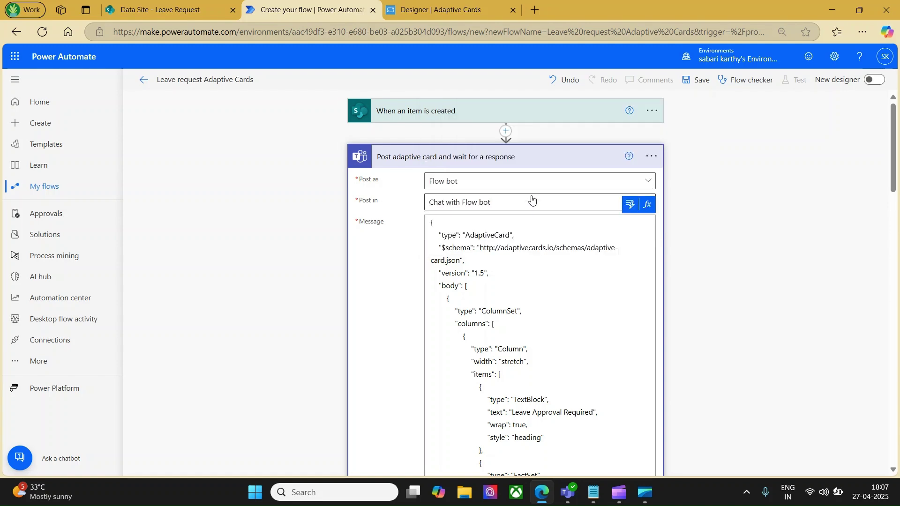
scroll(573, 311, down, 10)
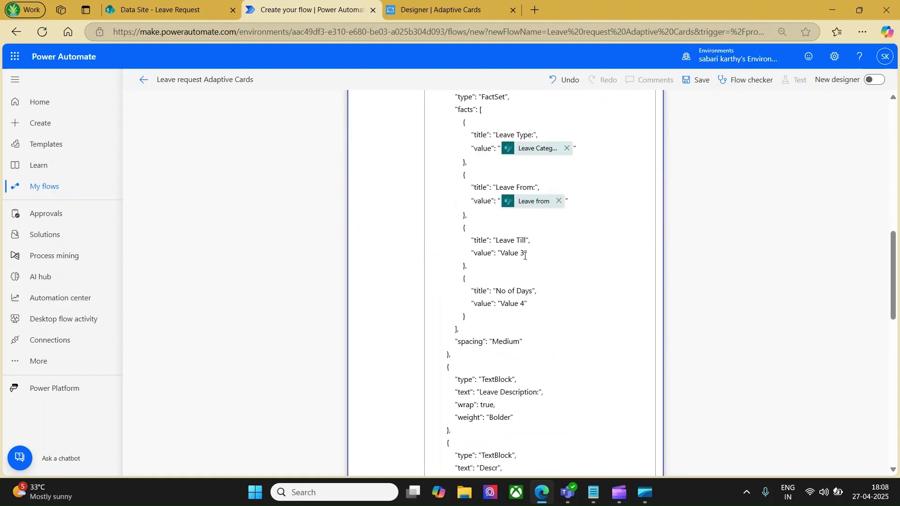
Step: Replace the Leave Till fact's placeholder value in the message JSON with the dynamic value Leave Till
key(BackSpace)
key(BackSpace)
key(BackSpace)
key(BackSpace)
key(BackSpace)
key(BackSpace)
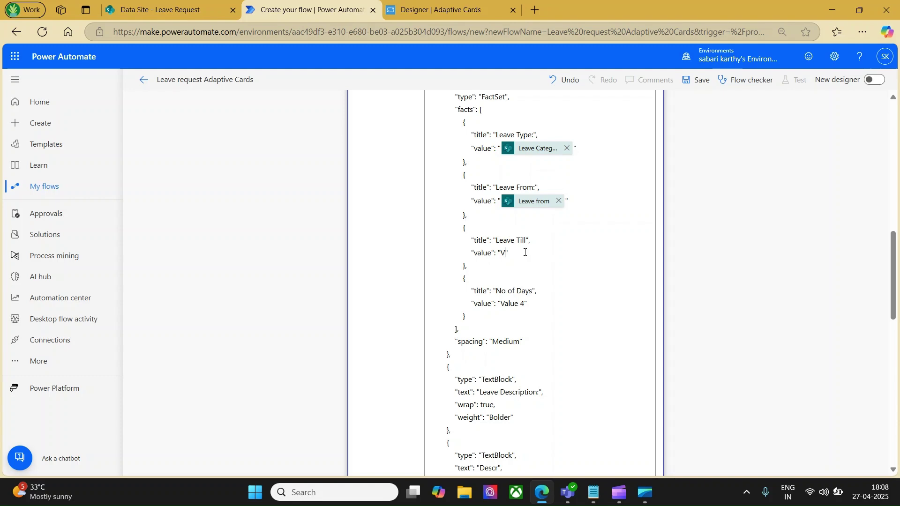
scroll(622, 199, up, 10)
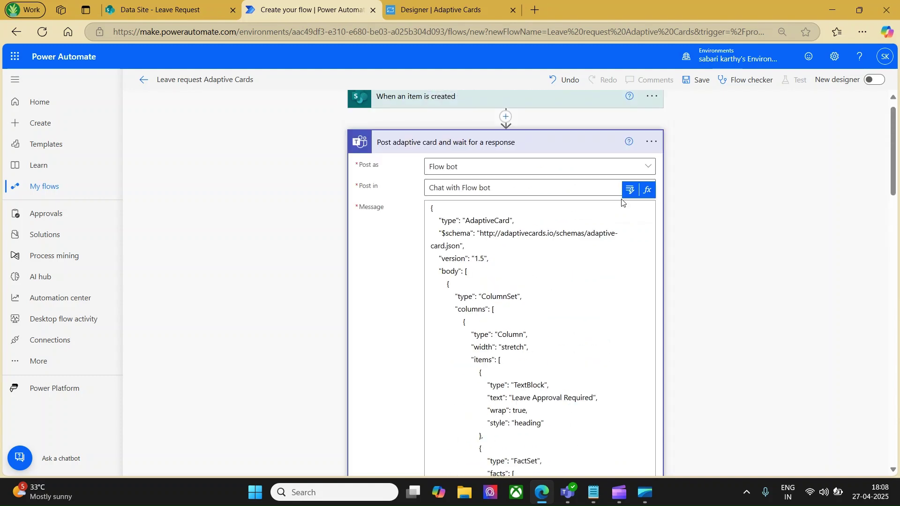
click(629, 186)
click(649, 134)
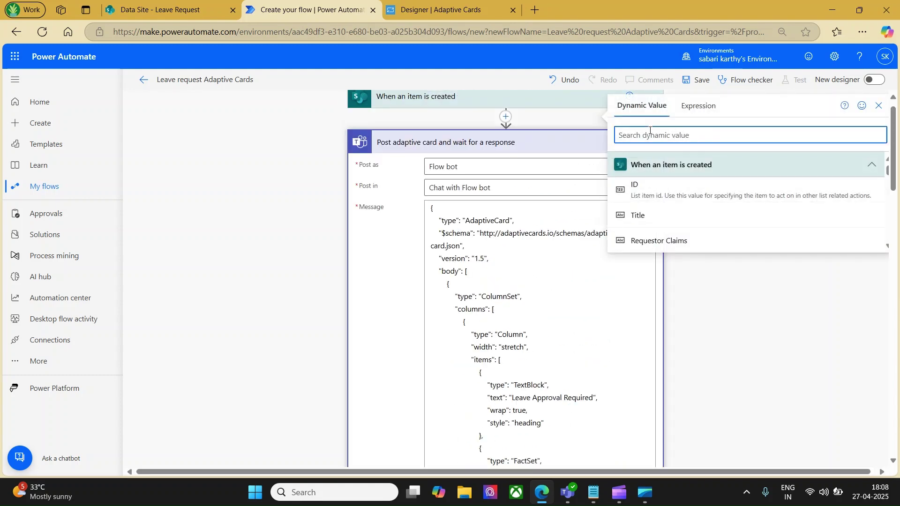
text(Leave)
click(637, 215)
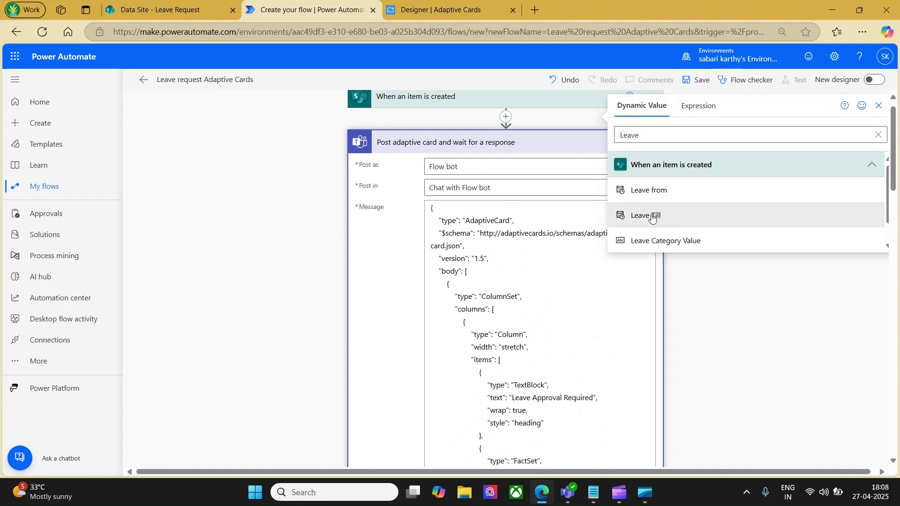
Step: Replace the No of Days fact's placeholder value with the dynamic value No of Days
scroll(618, 324, down, 2)
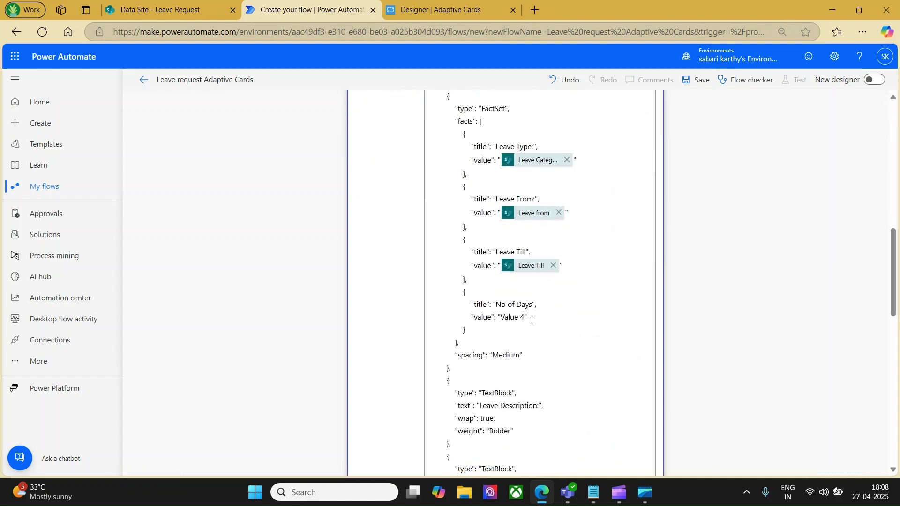
key(BackSpace)
key(BackSpace)
key(BackSpace)
key(BackSpace)
key(BackSpace)
key(BackSpace)
key(BackSpace)
scroll(595, 216, up, 10)
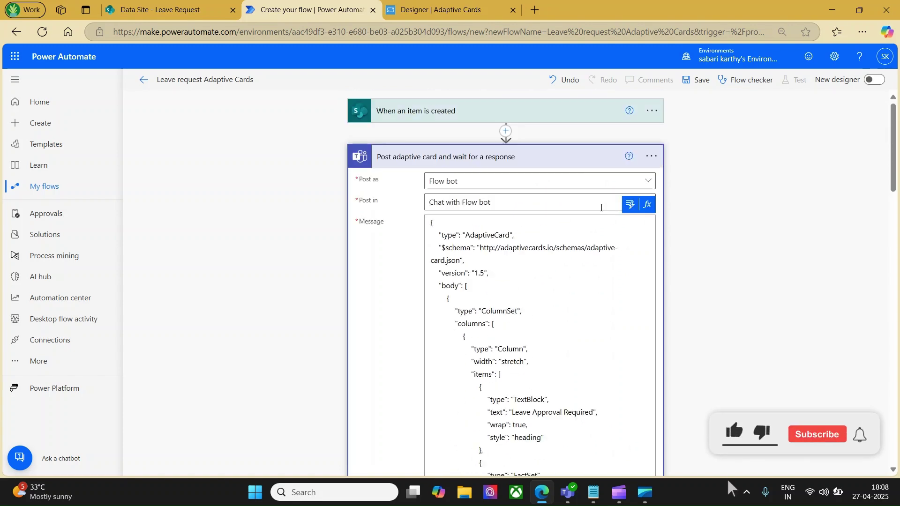
click(630, 206)
click(582, 133)
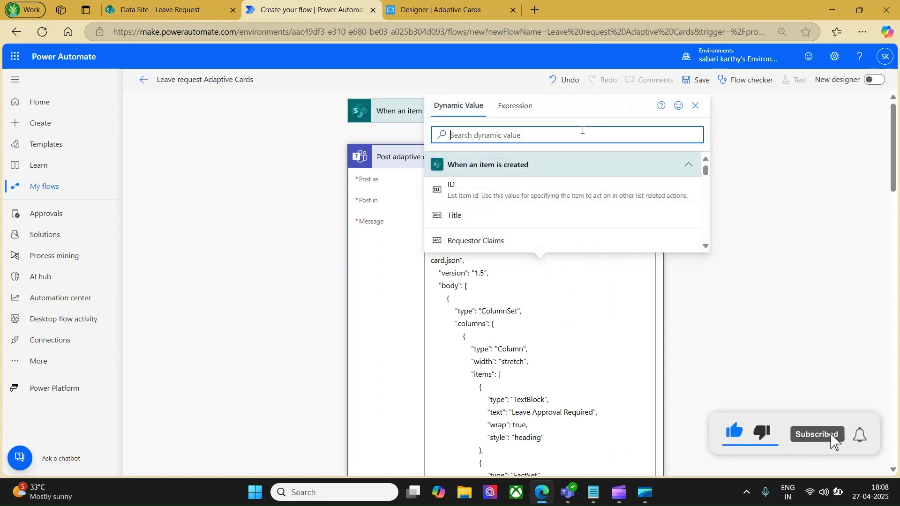
text(no of)
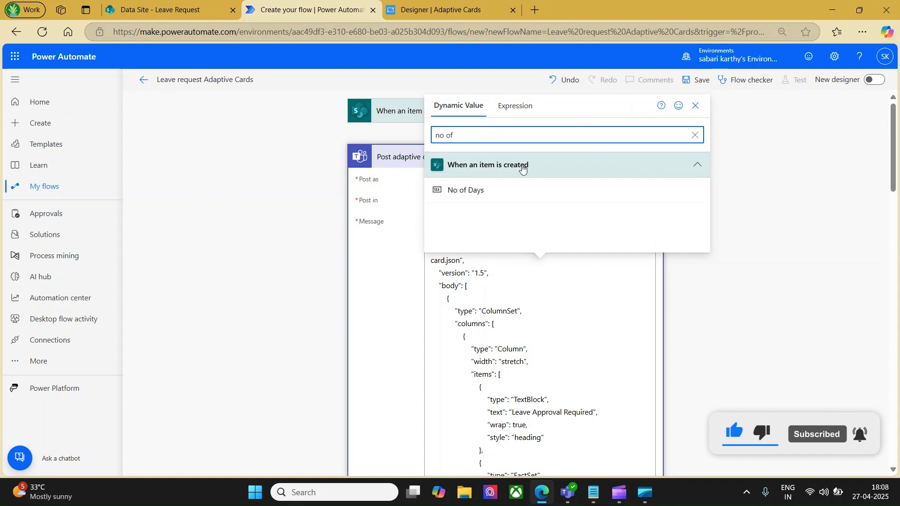
click(476, 189)
Step: Replace the placeholder text of the TextBlock below Leave Description with the dynamic value Description
scroll(566, 328, down, 15)
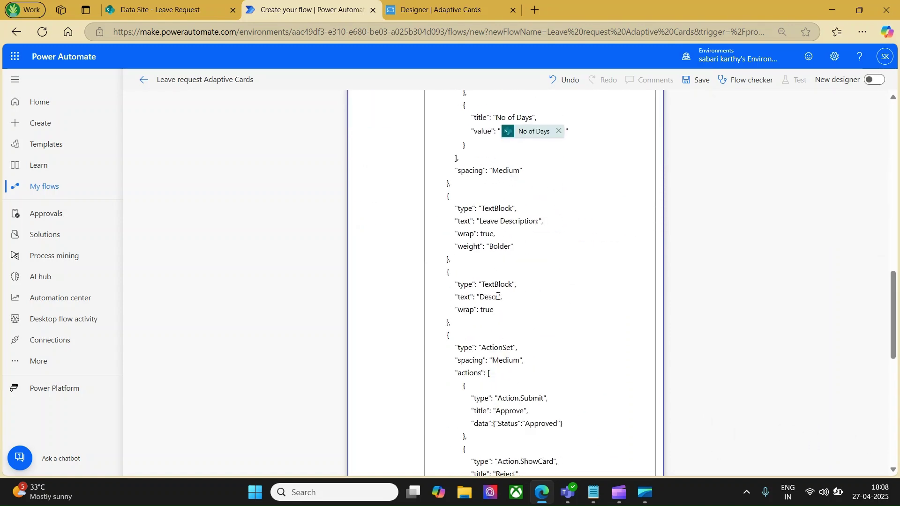
double_click(492, 296)
key(BackSpace)
key(/)
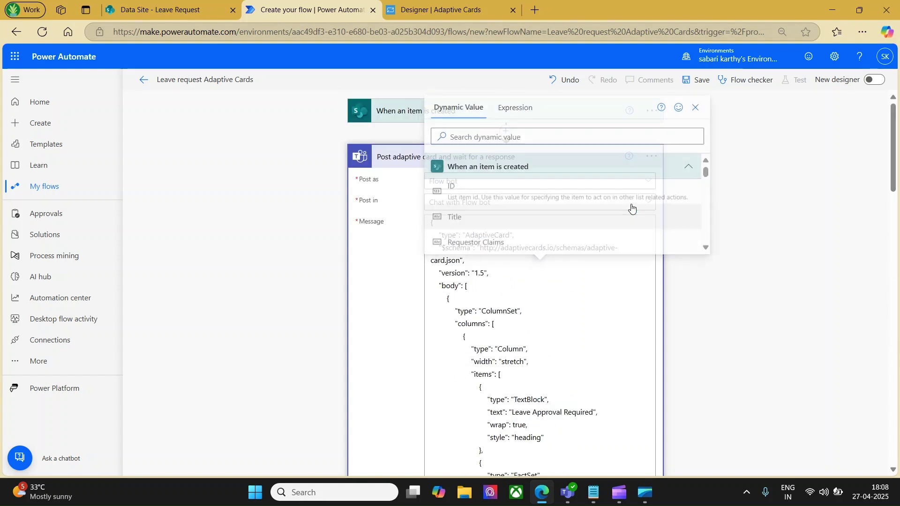
text(des)
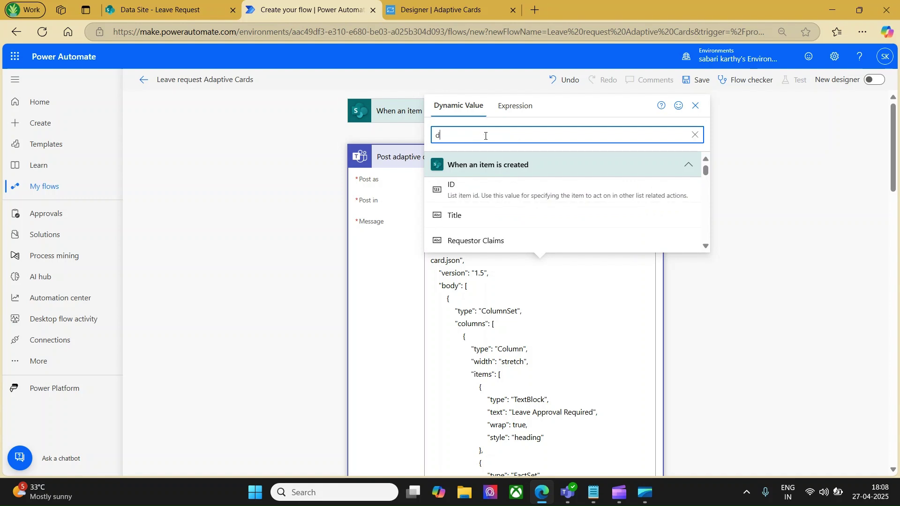
click(466, 190)
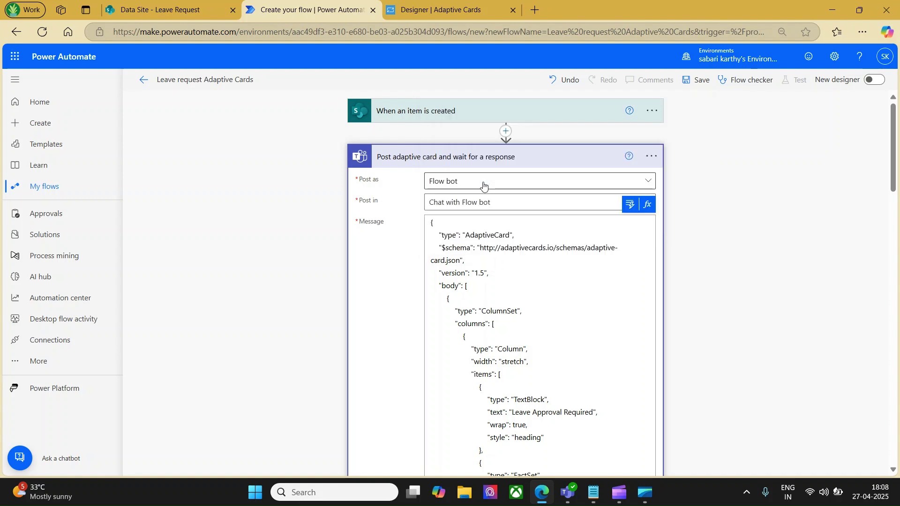
Step: Review the message JSON from the inserted dynamic values through the Approve and Reject actions to the Update message and Recipient fields
scroll(555, 331, down, 3)
scroll(556, 331, down, 7)
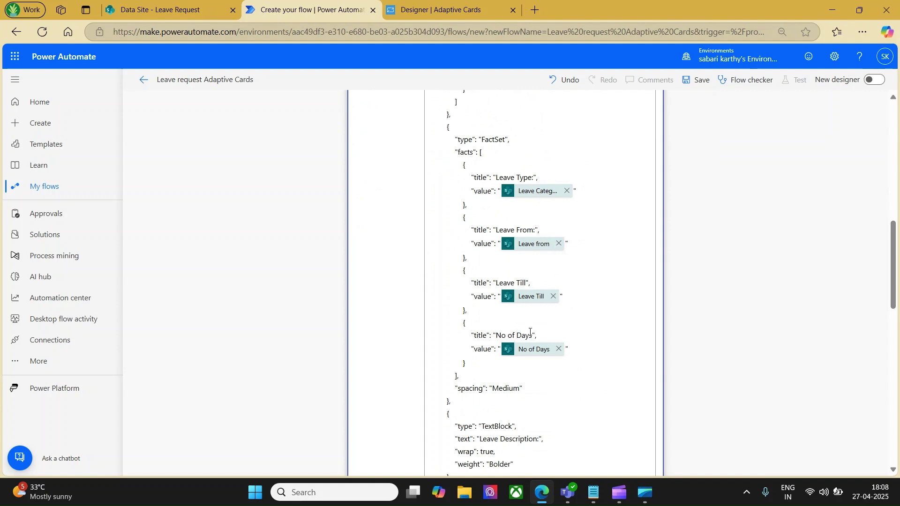
scroll(609, 362, down, 3)
scroll(608, 362, down, 3)
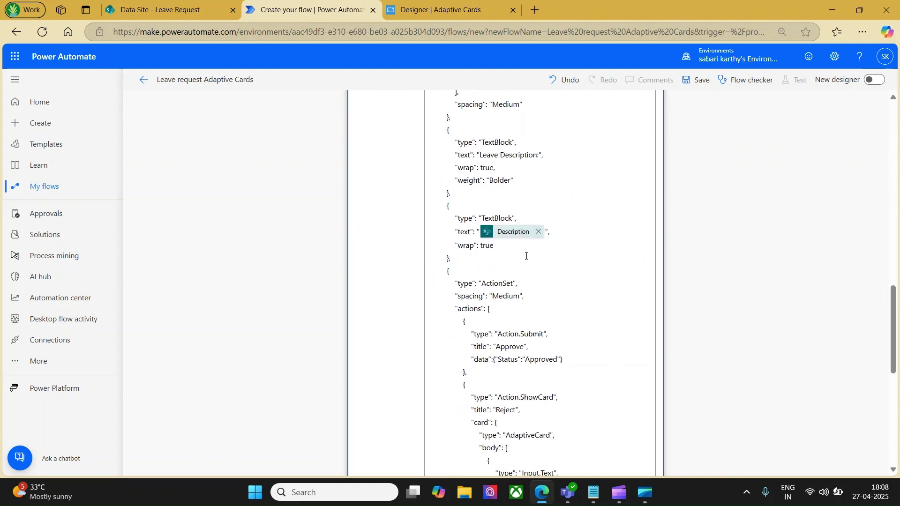
scroll(577, 280, down, 2)
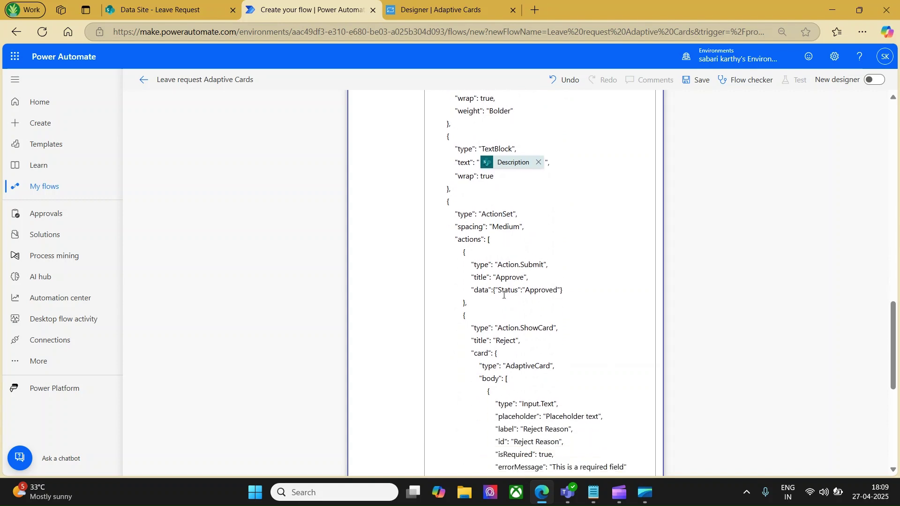
scroll(577, 293, down, 3)
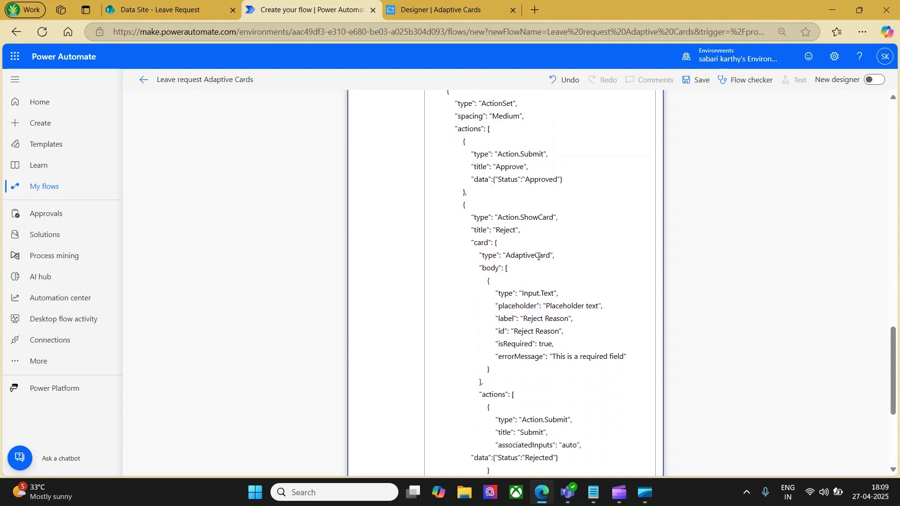
scroll(630, 305, down, 2)
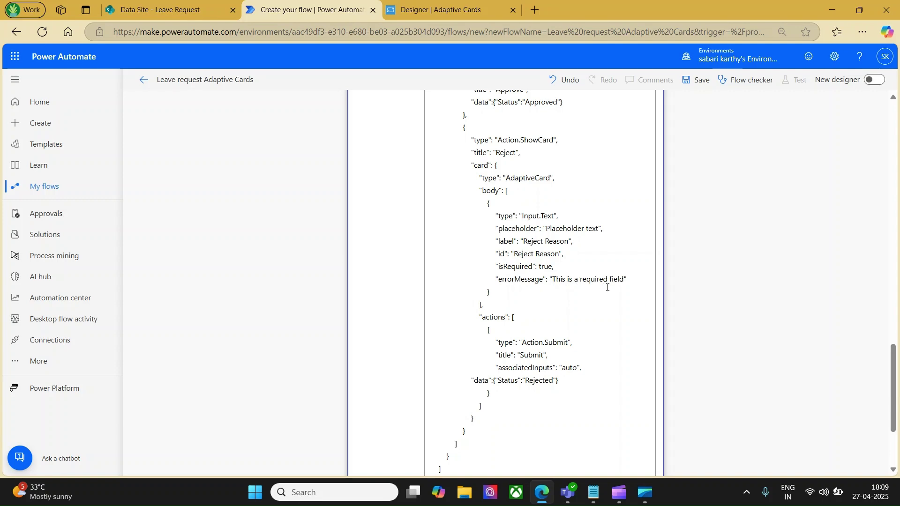
scroll(620, 284, down, 3)
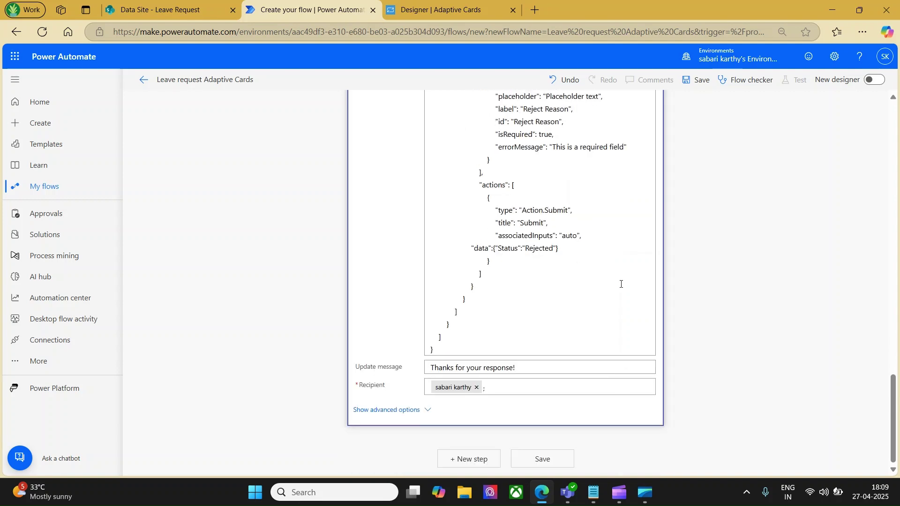
Step: Save the flow and start a manual test run of it
click(693, 80)
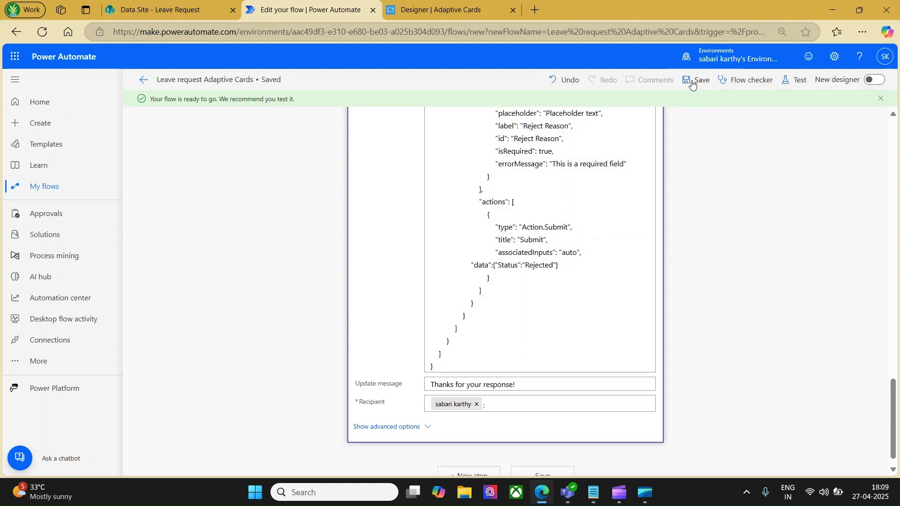
click(795, 78)
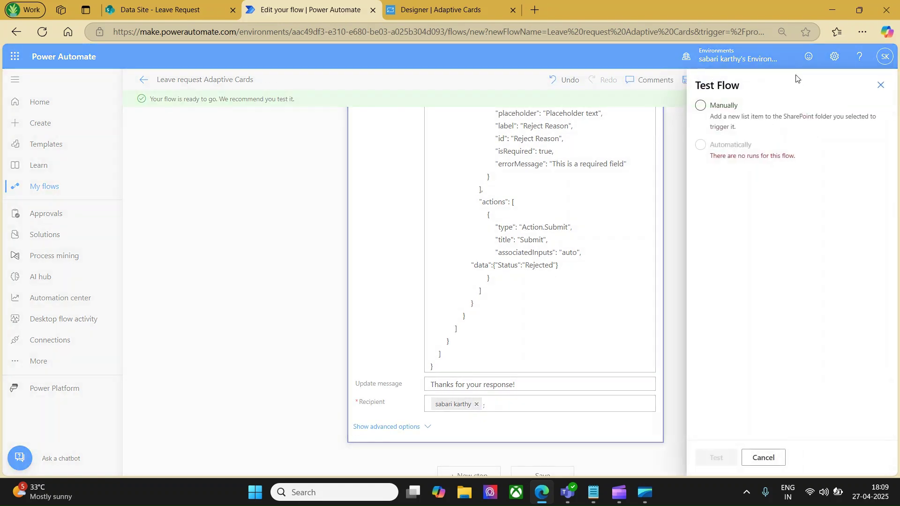
click(722, 120)
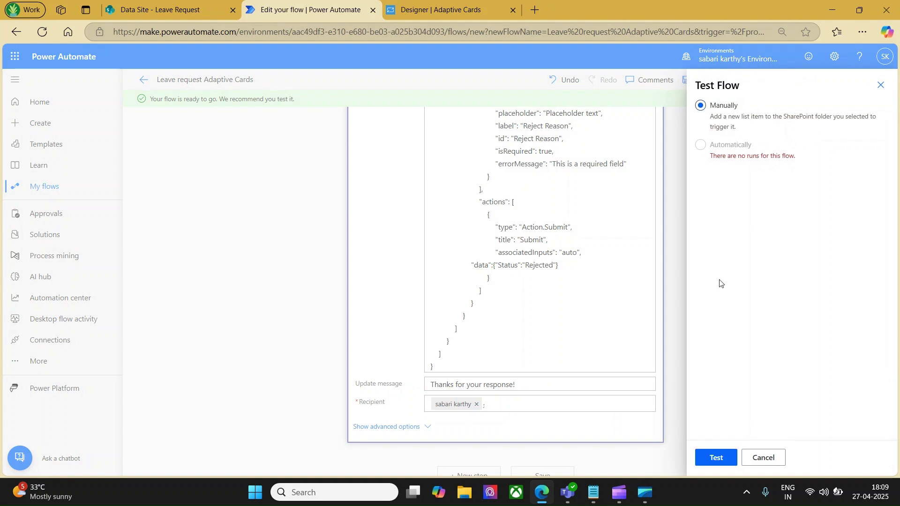
click(716, 457)
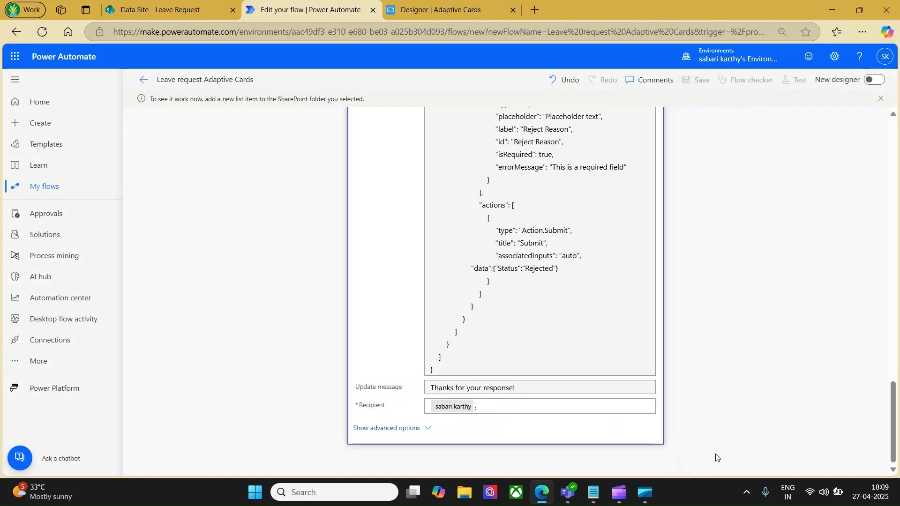
Step: In the SharePoint Leave Request list, start a new item with Leave from 4/28/2025, Leave Till 4/30/2025 and Leave Category Vacation
click(150, 9)
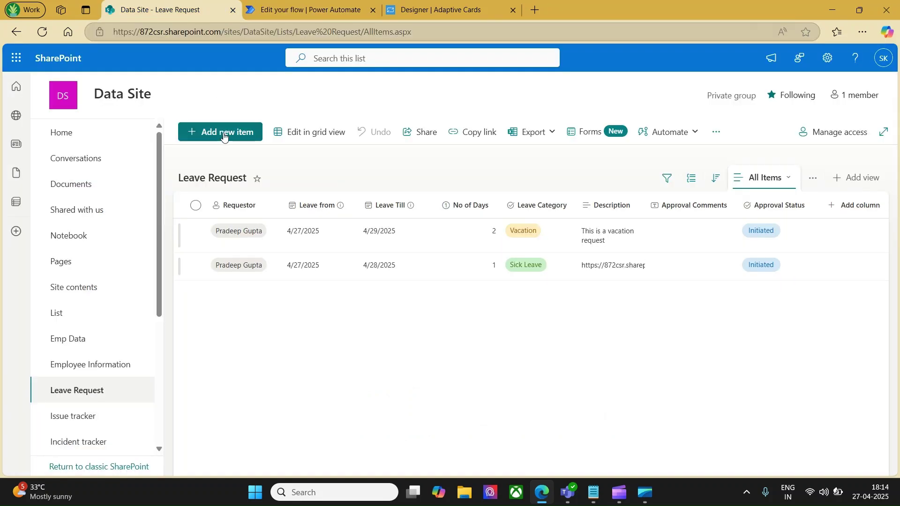
click(223, 133)
click(220, 232)
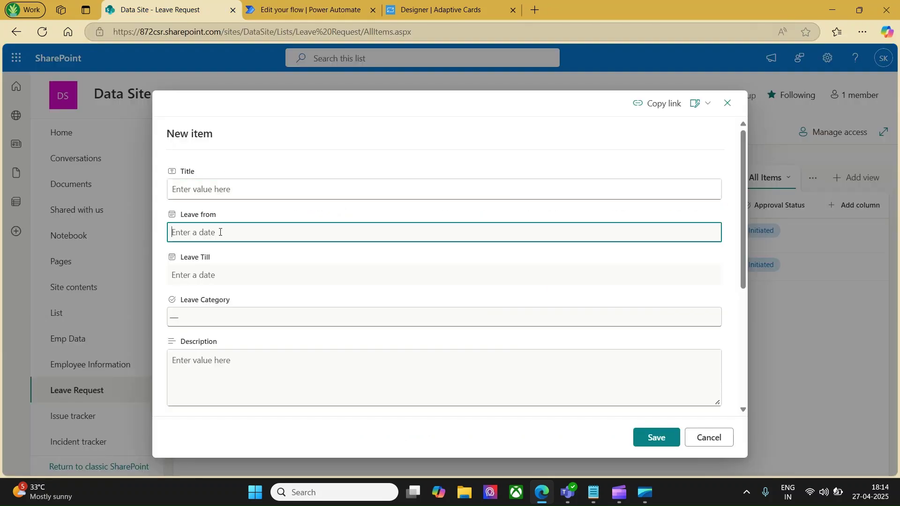
click(198, 364)
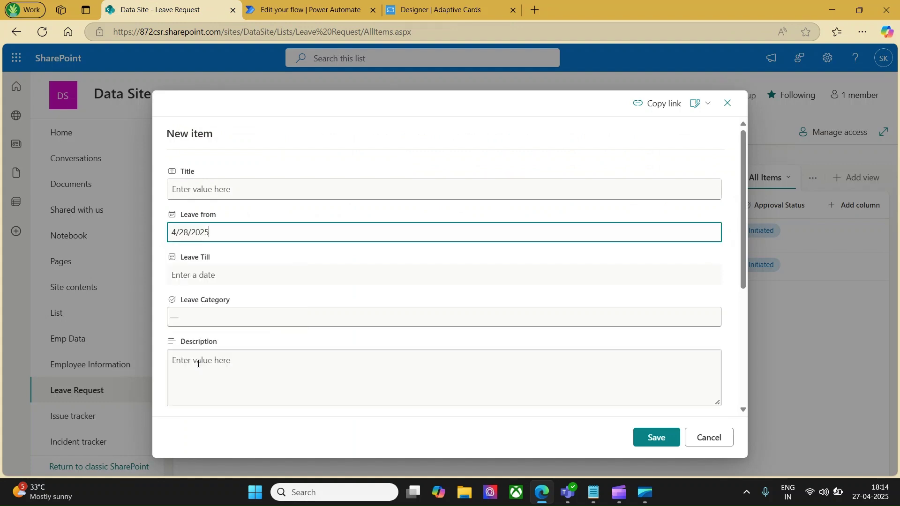
click(223, 277)
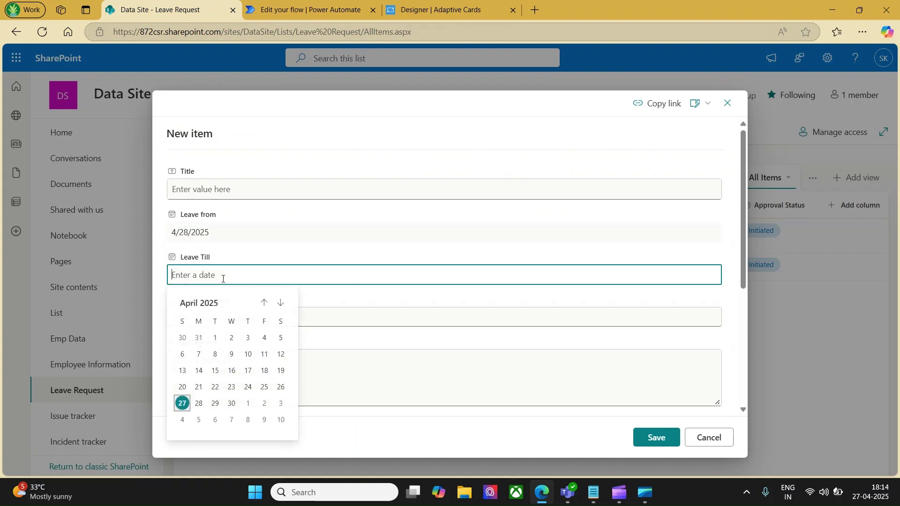
click(232, 403)
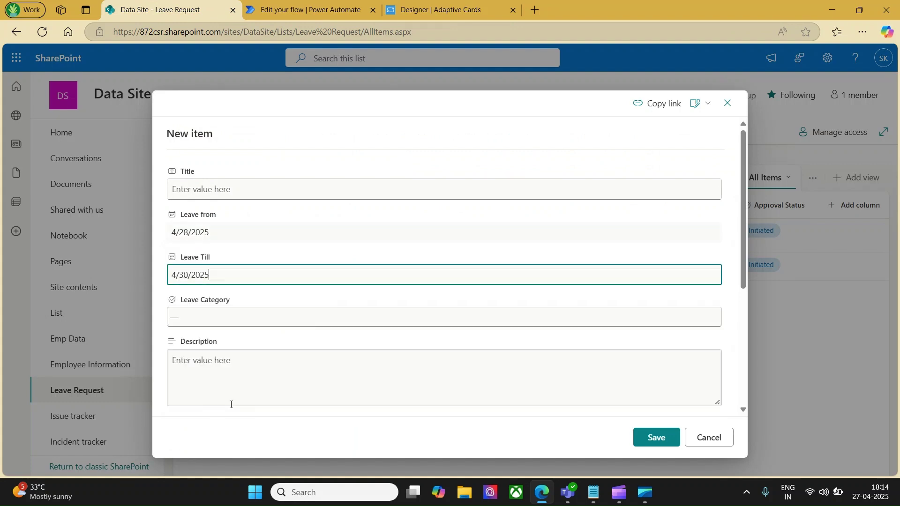
click(210, 319)
click(207, 393)
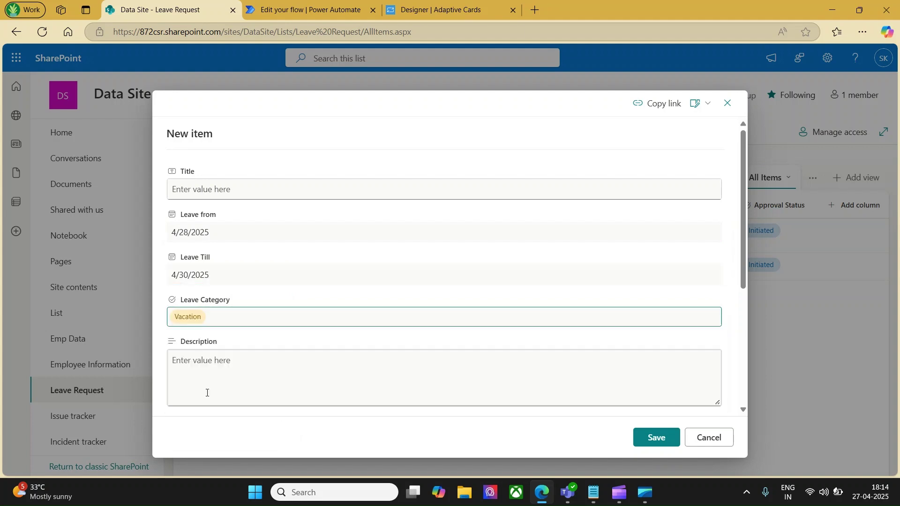
Step: Enter the description "This is a vacation request", 2 for No of Days and the requestor's name, and save the new item
click(257, 378)
text(This)
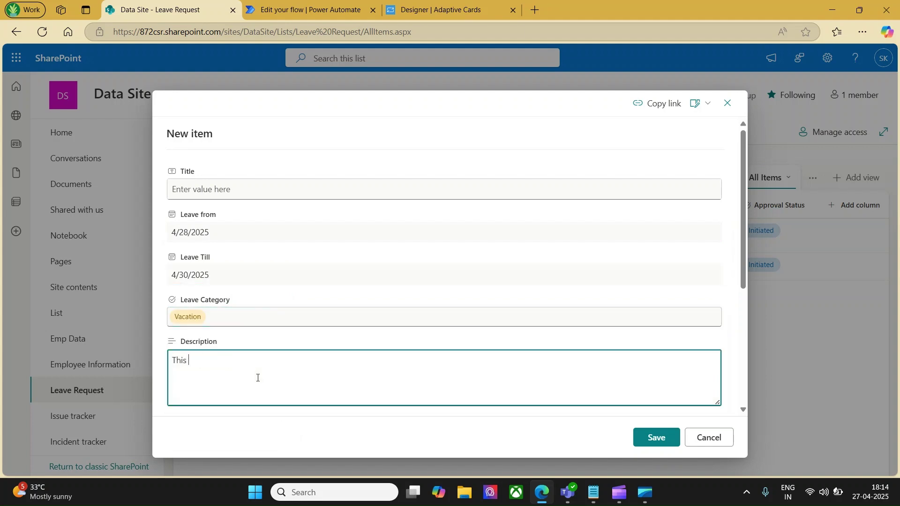
text( is a vacation request)
scroll(258, 377, down, 5)
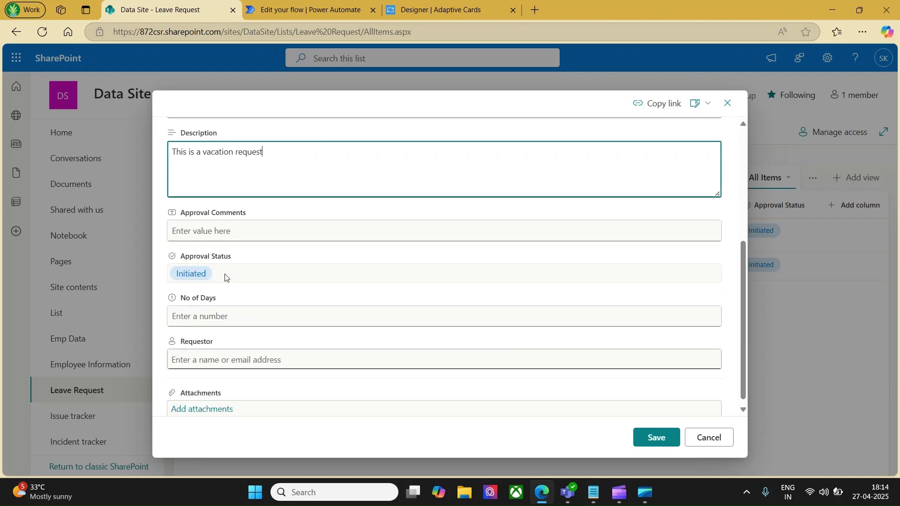
click(214, 324)
text(2)
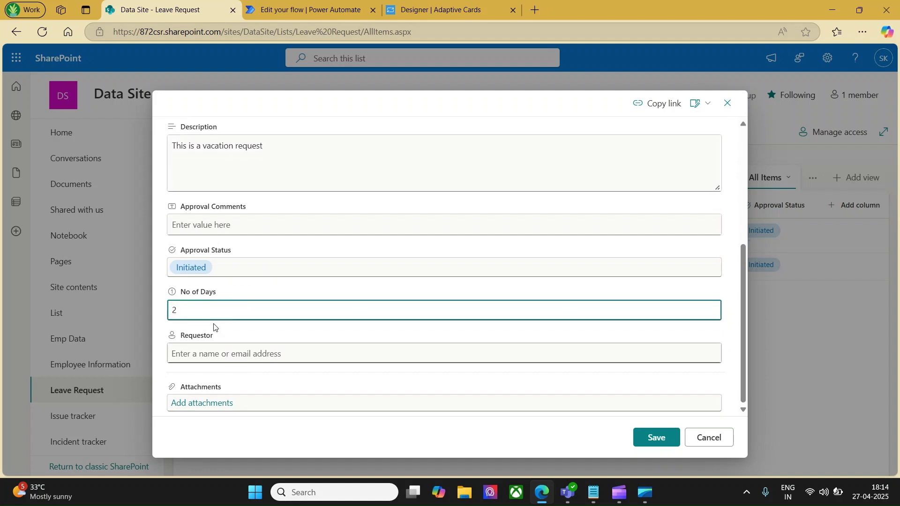
click(211, 352)
text(Prade)
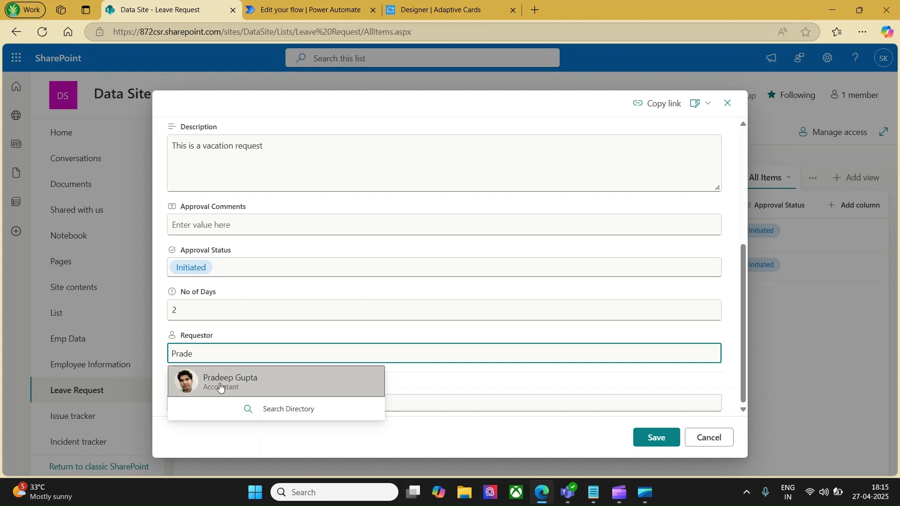
click(220, 381)
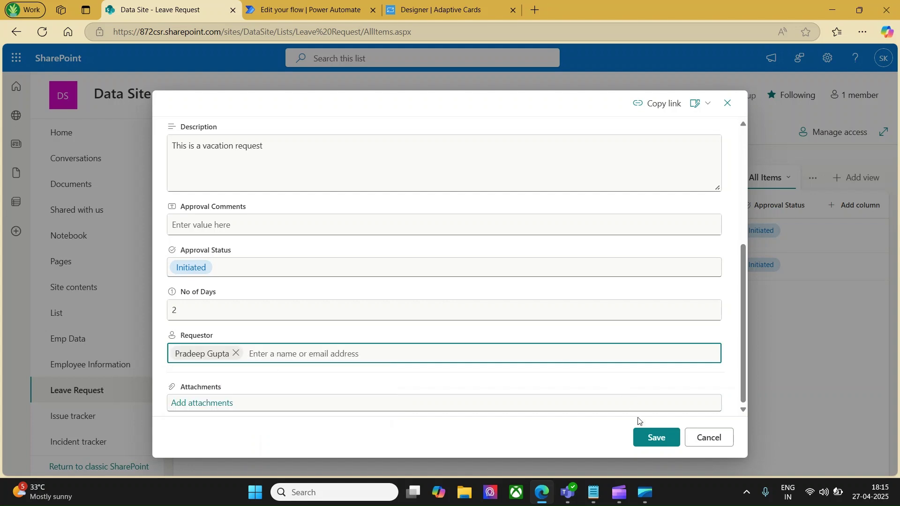
click(652, 437)
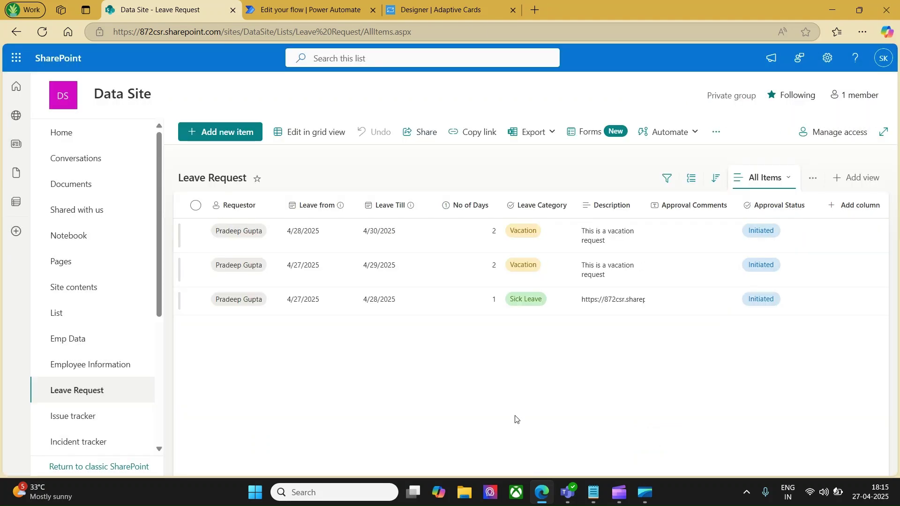
Step: Switch back to Power Automate to check the progress of the flow's test run
click(317, 9)
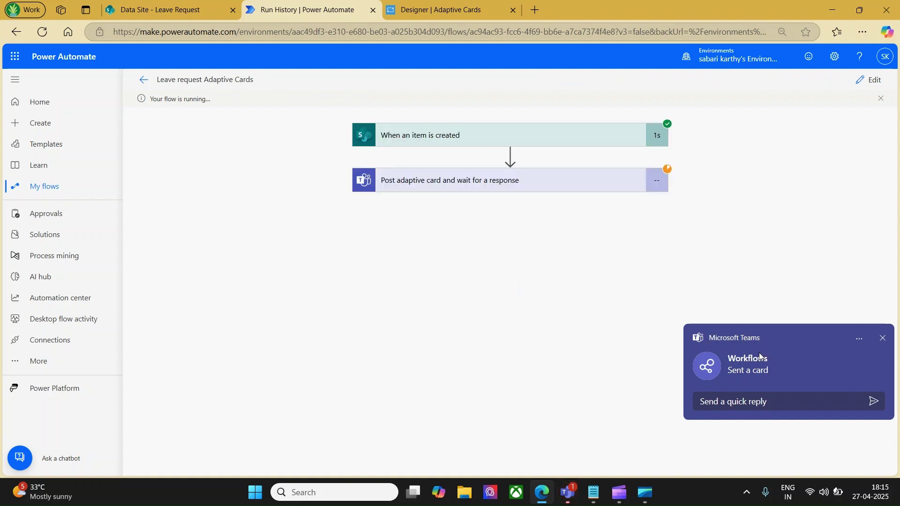
Step: Open the leave approval card sent by Workflows in Teams and approve the vacation request
click(752, 367)
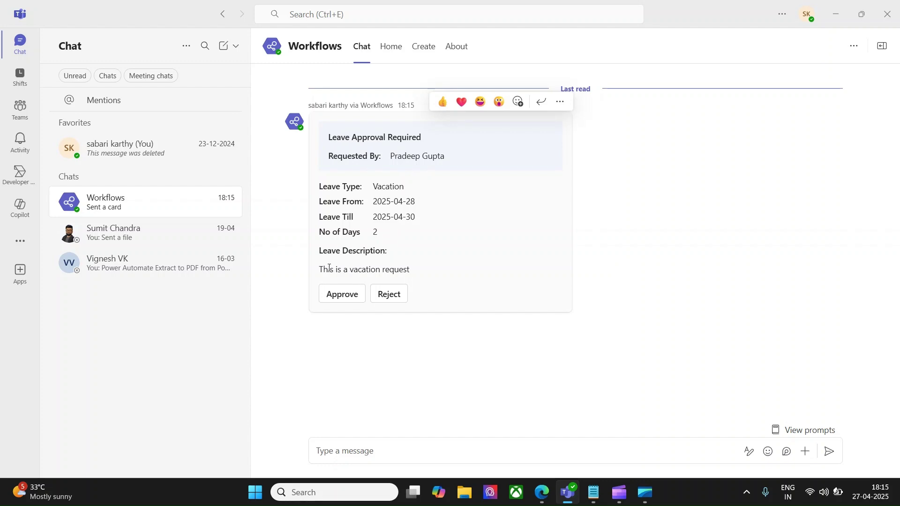
click(341, 303)
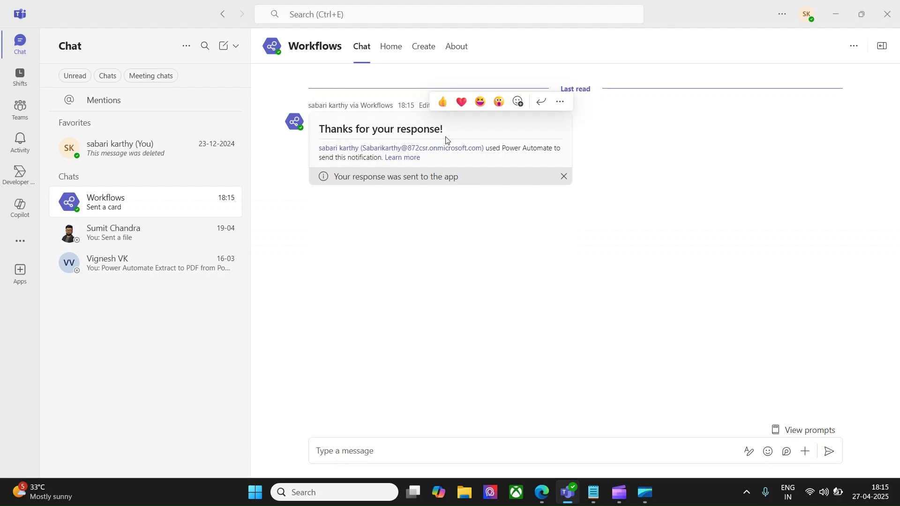
Step: Switch back to Power Automate and examine the response data in the adaptive card action's output
key(alt+Tab)
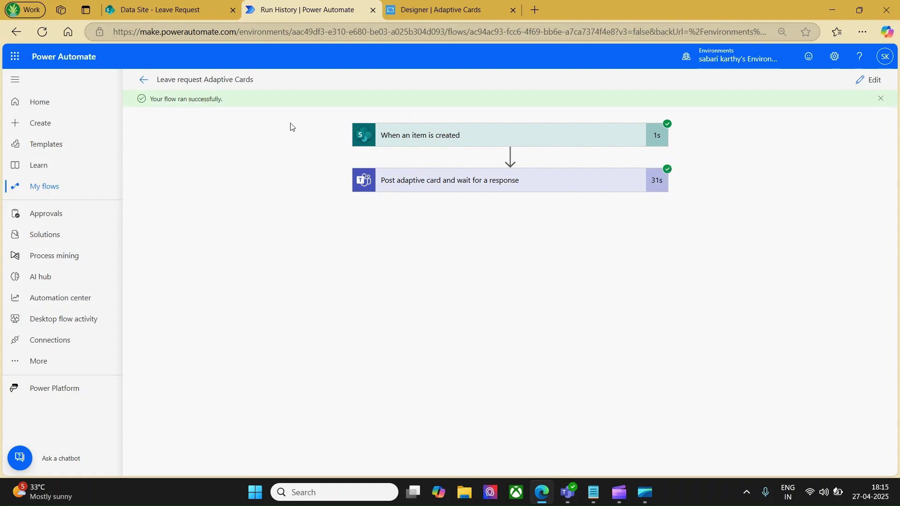
click(418, 182)
scroll(506, 291, down, 5)
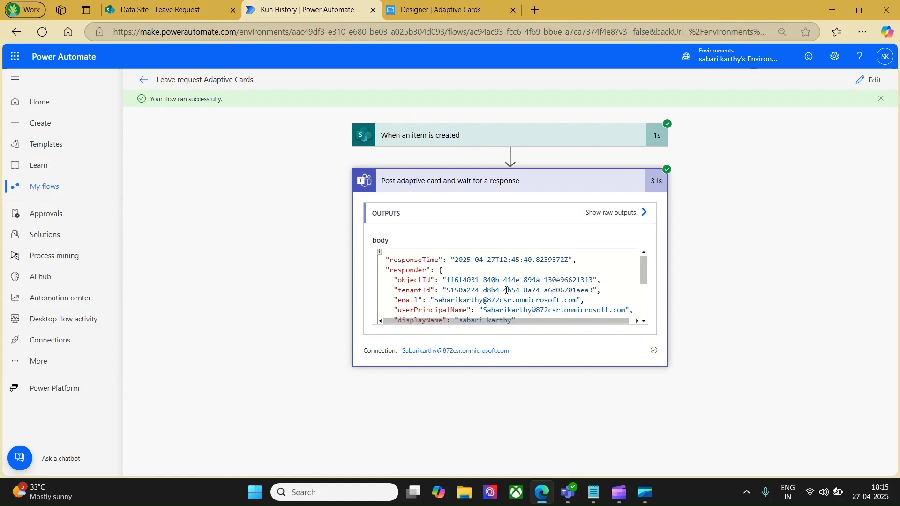
scroll(506, 290, down, 1)
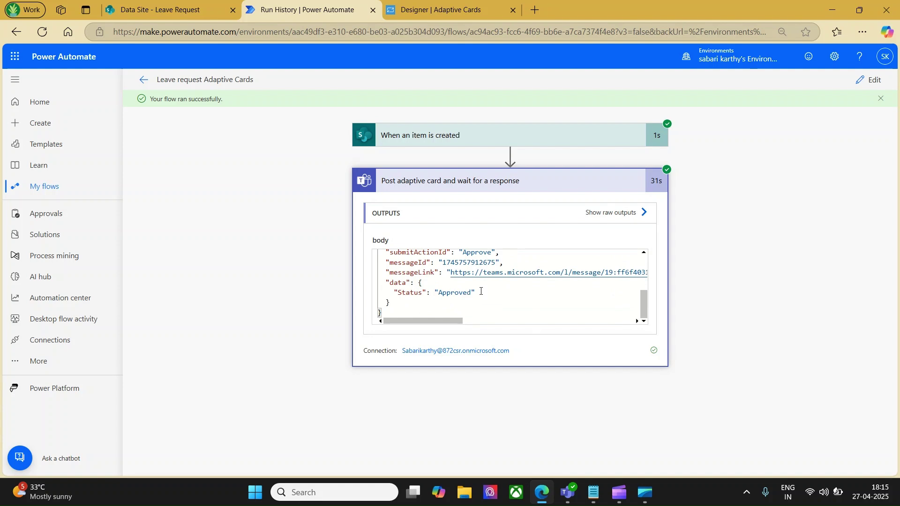
Step: Reopen the flow for editing and start another manual test run
click(869, 80)
click(795, 80)
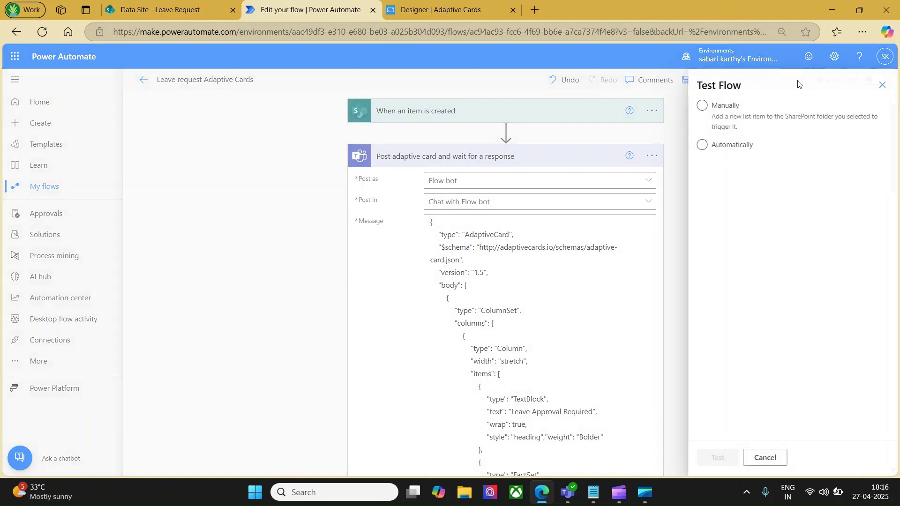
click(726, 112)
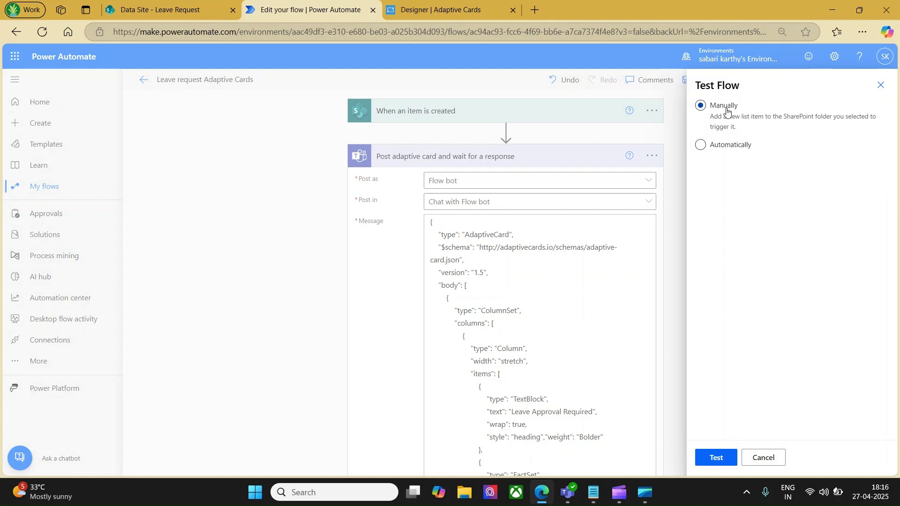
click(717, 457)
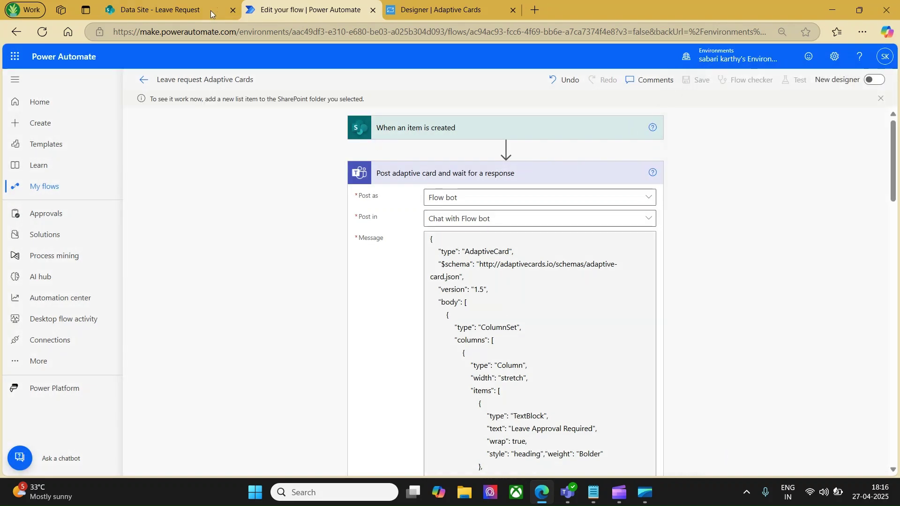
Step: In the SharePoint Leave Request list, start a new item with Leave from 4/28/2025, Leave Till 4/30/2025 and Leave Category Planned Leave
click(178, 11)
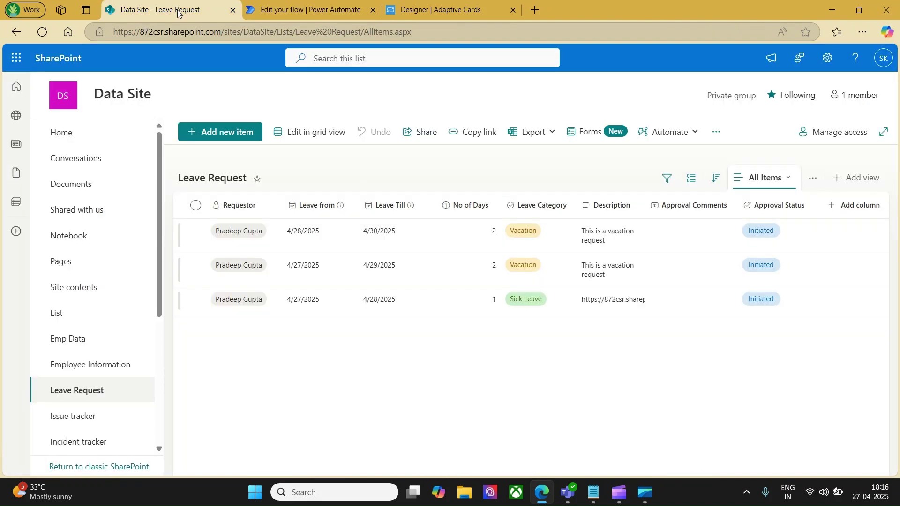
click(224, 133)
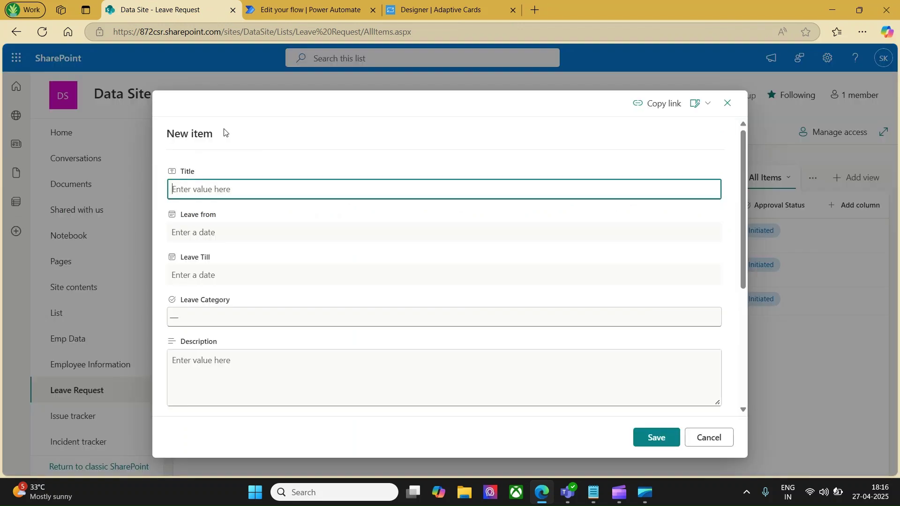
click(209, 233)
click(199, 361)
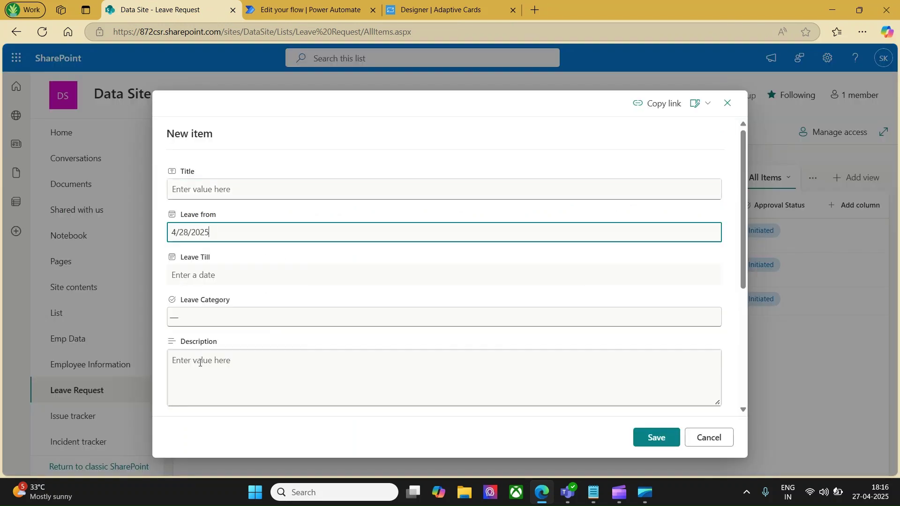
click(212, 276)
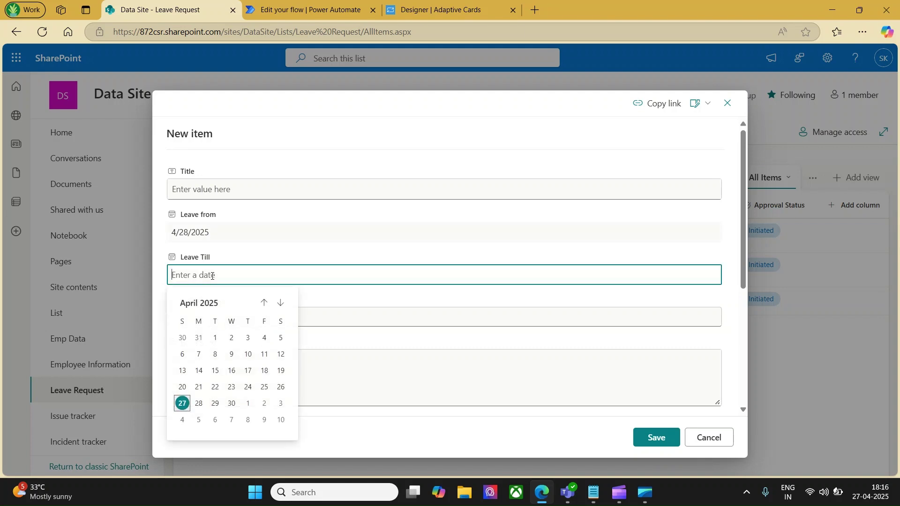
click(231, 403)
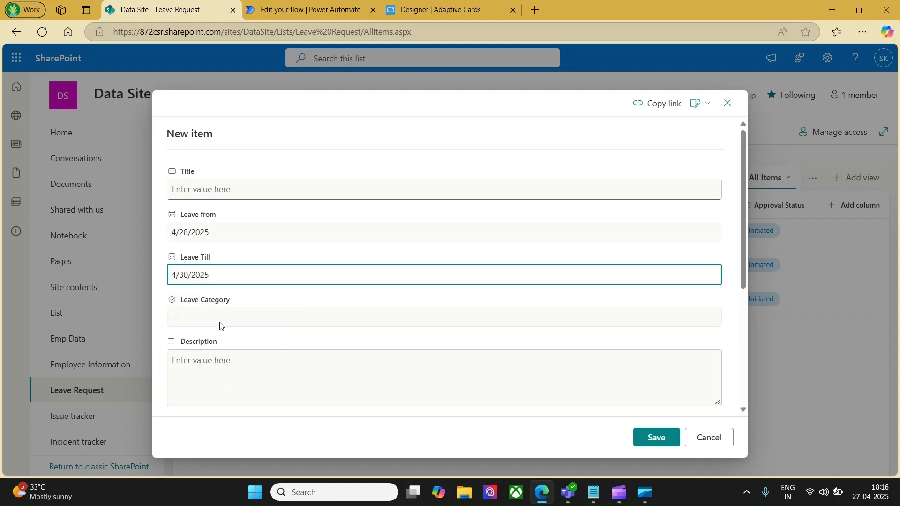
click(221, 323)
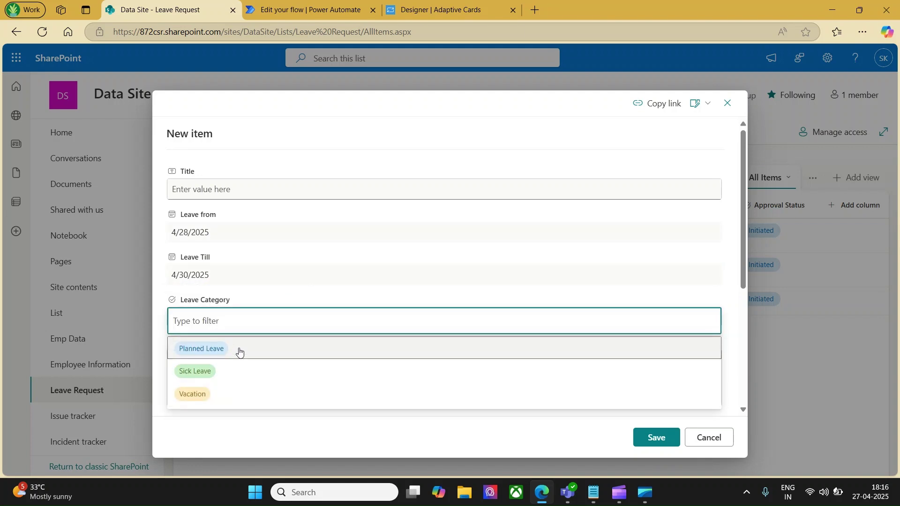
click(239, 352)
Step: Enter the description "Planned Leave Request", 2 for No of Days and the requestor's name, and save the new item
click(240, 364)
text(Pla)
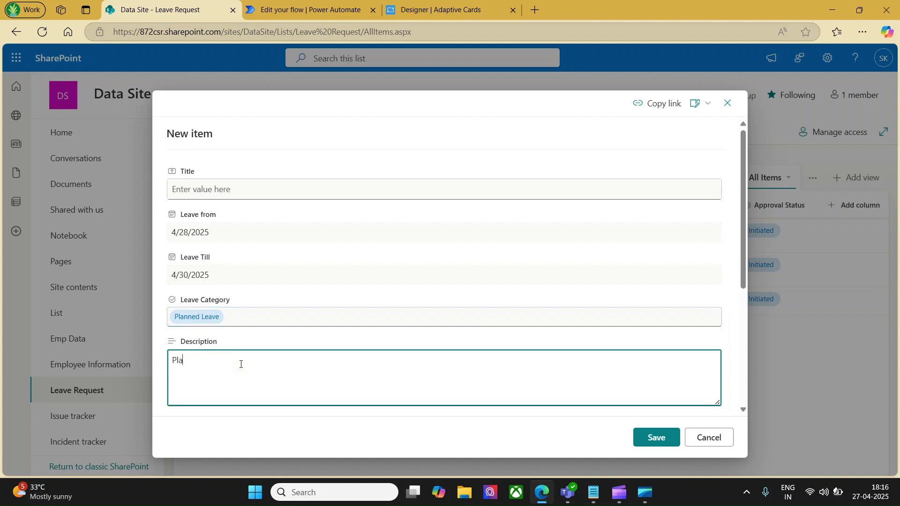
text(nned Leave Request)
scroll(358, 313, down, 5)
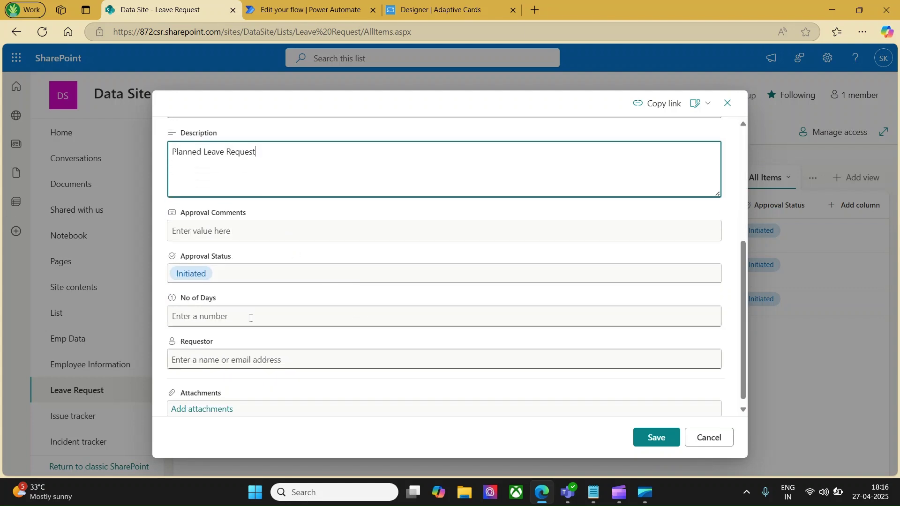
click(249, 316)
text(2)
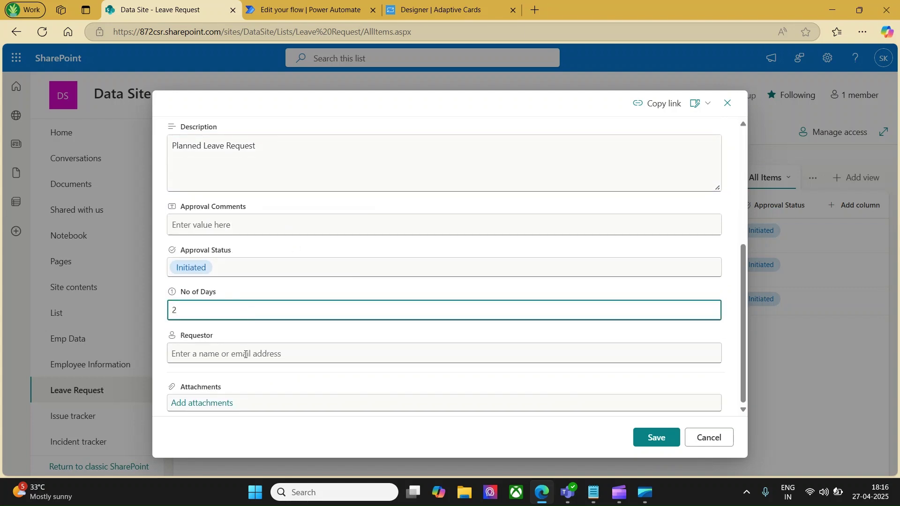
click(245, 355)
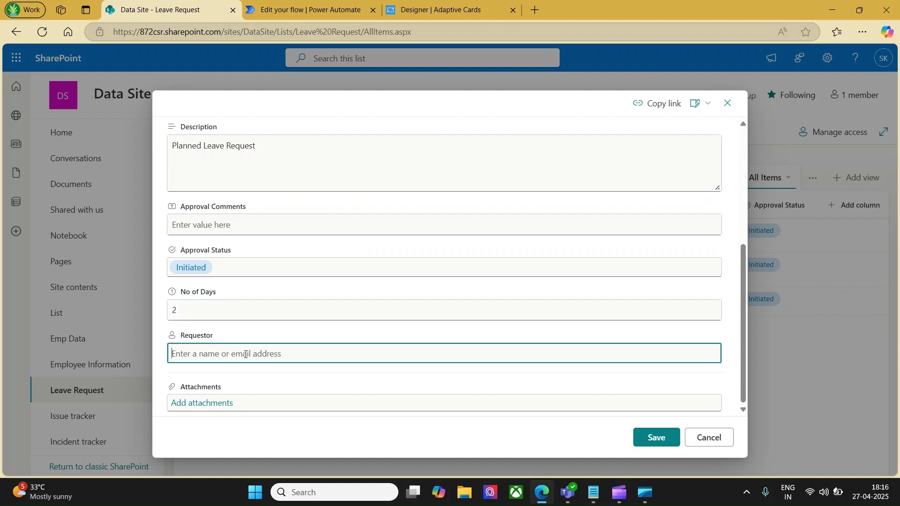
text(Sumit)
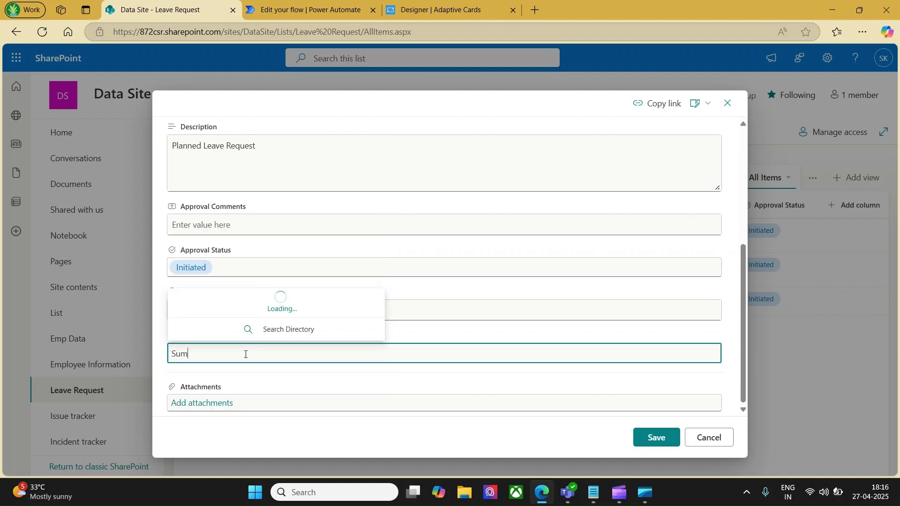
click(239, 309)
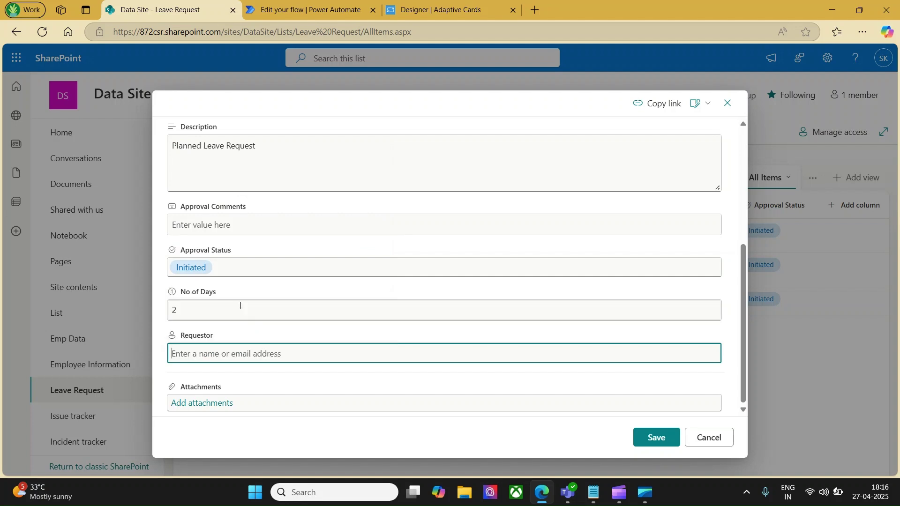
click(659, 435)
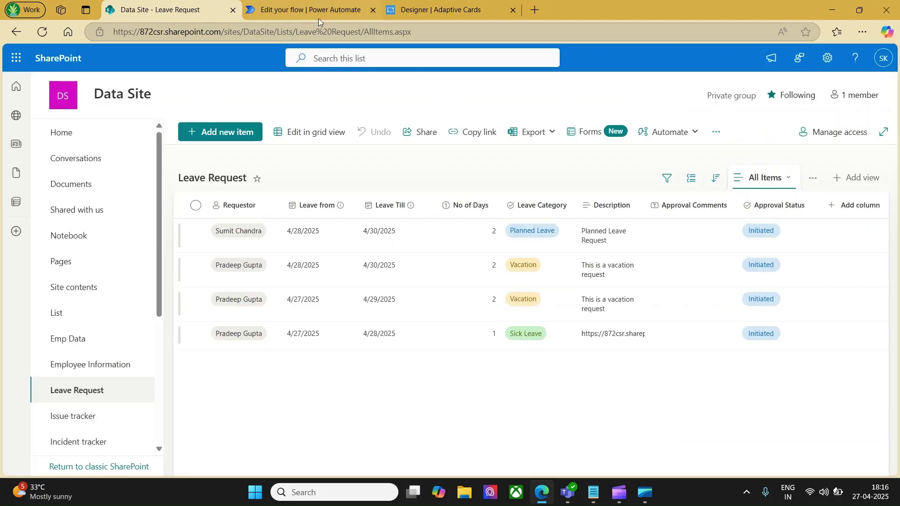
Step: On the new planned leave card in Teams, choose to reject the request and enter "This is Rejected" as the Reject Reason
click(318, 18)
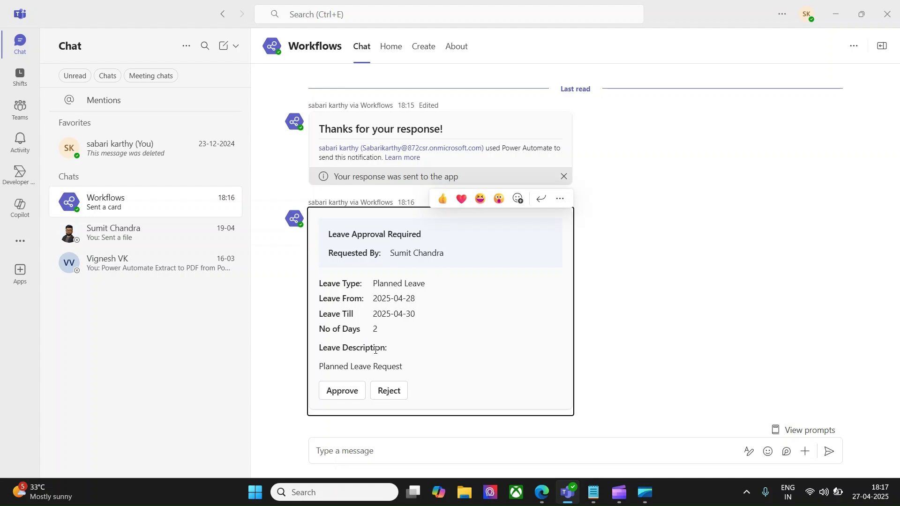
click(390, 391)
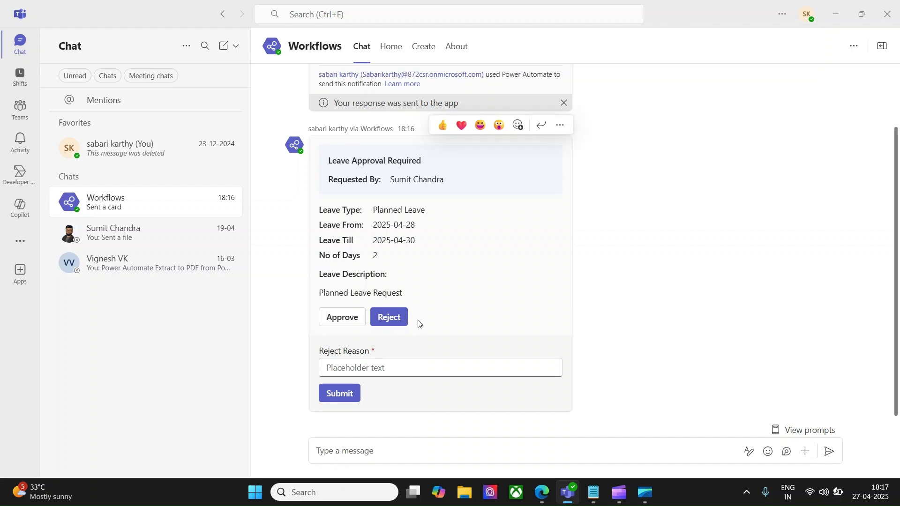
click(348, 370)
text(T)
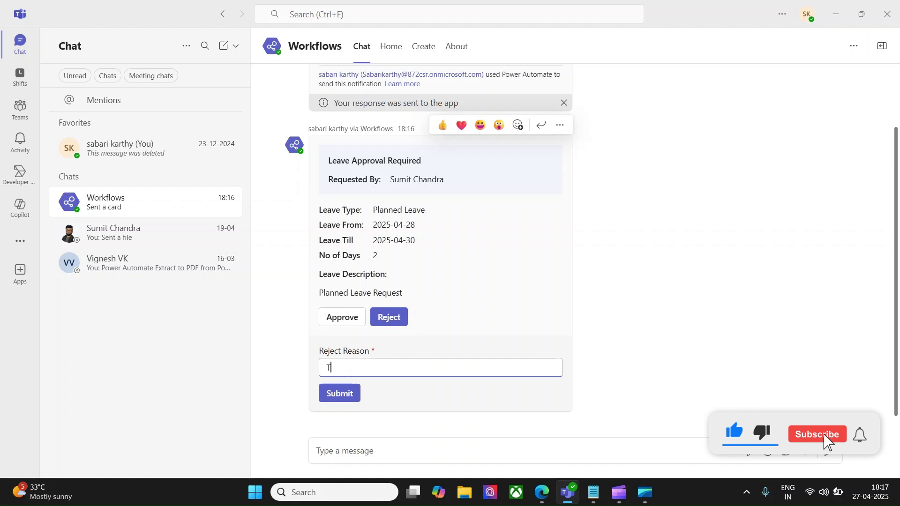
text(his is Rejected)
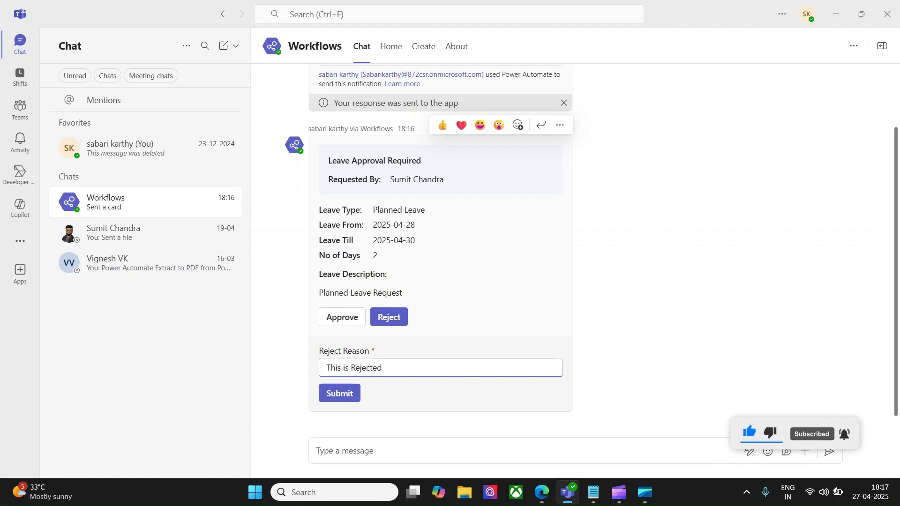
Step: Copy the reject reason text, clear the field and try to submit the rejection without a reason
drag(405, 371, 320, 361)
key(ctrl+c)
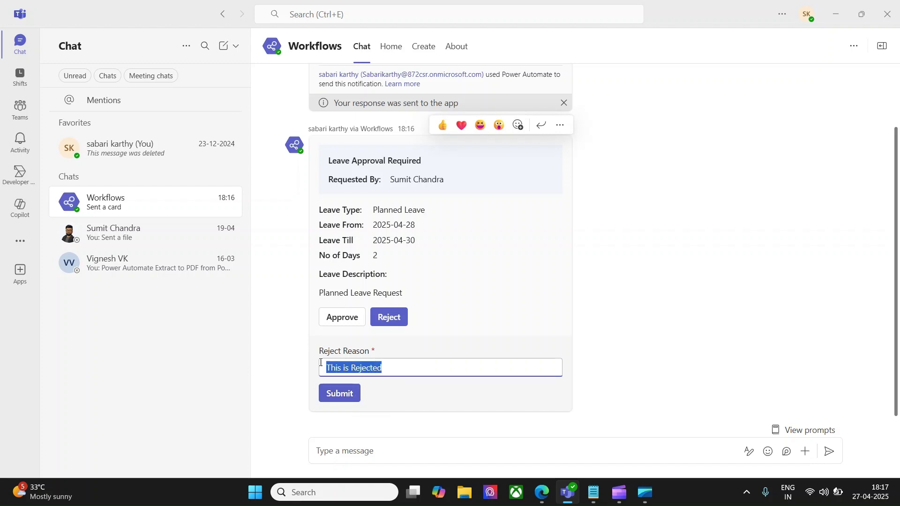
key(BackSpace)
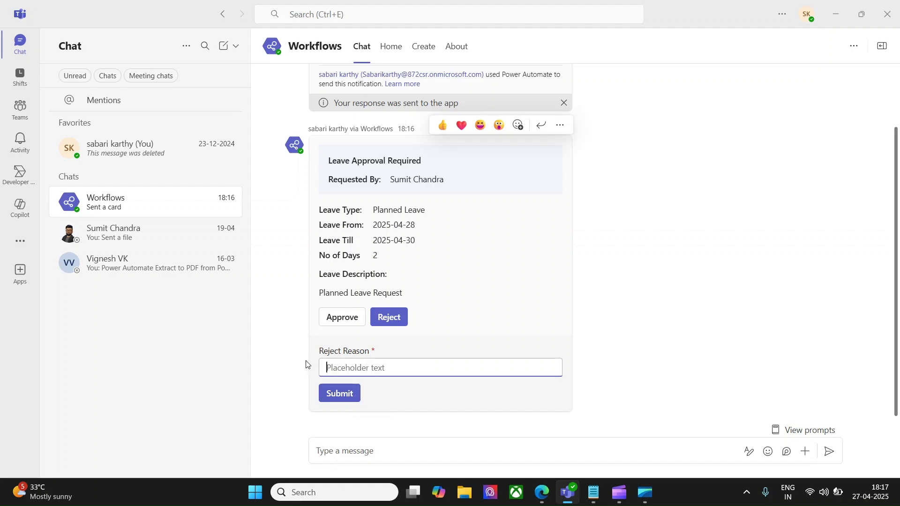
click(337, 394)
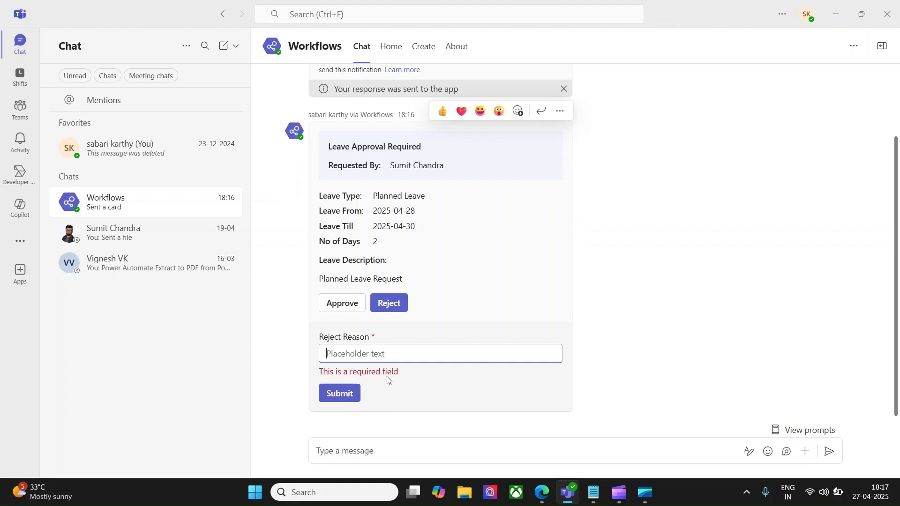
Step: Restore "This is Rejected" as the Reject Reason and submit the rejection
click(345, 354)
key(ctrl+v)
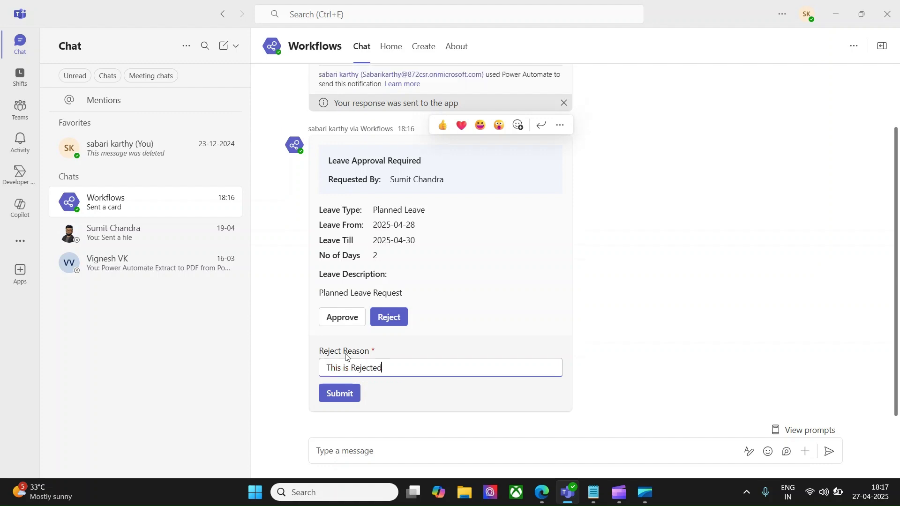
click(347, 395)
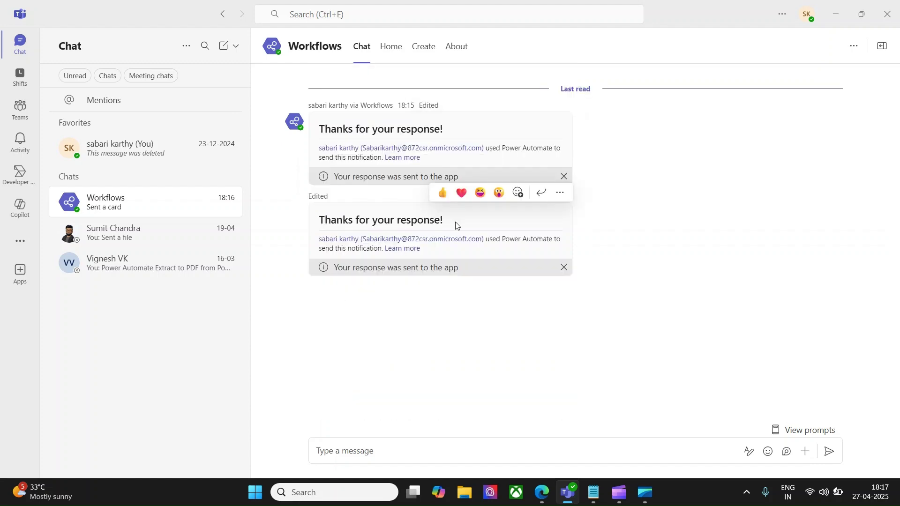
Step: Switch to Power Automate and examine the rejection data returned by the adaptive card action
key(alt+Tab)
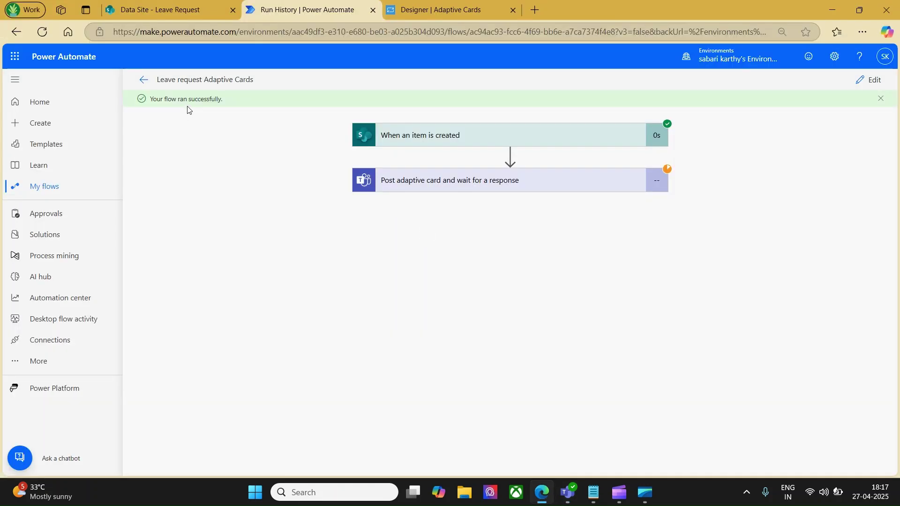
click(412, 183)
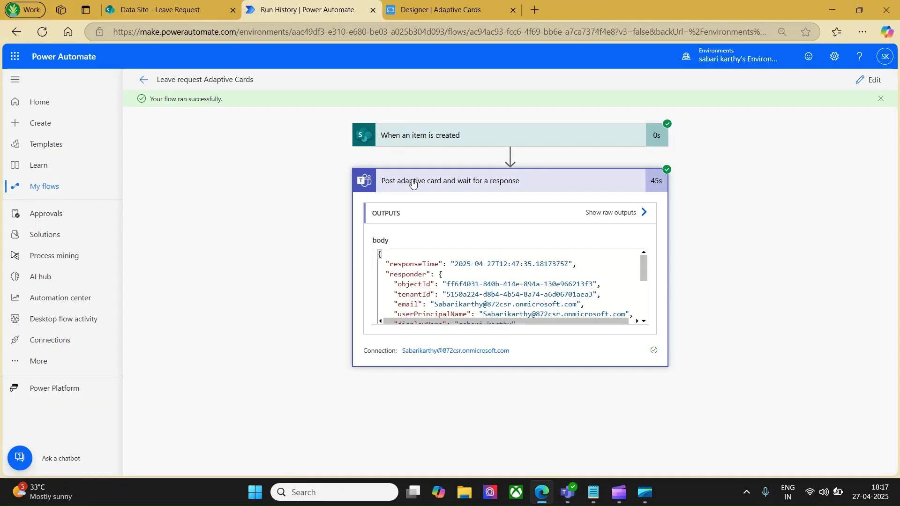
scroll(461, 281, down, 3)
scroll(461, 281, down, 2)
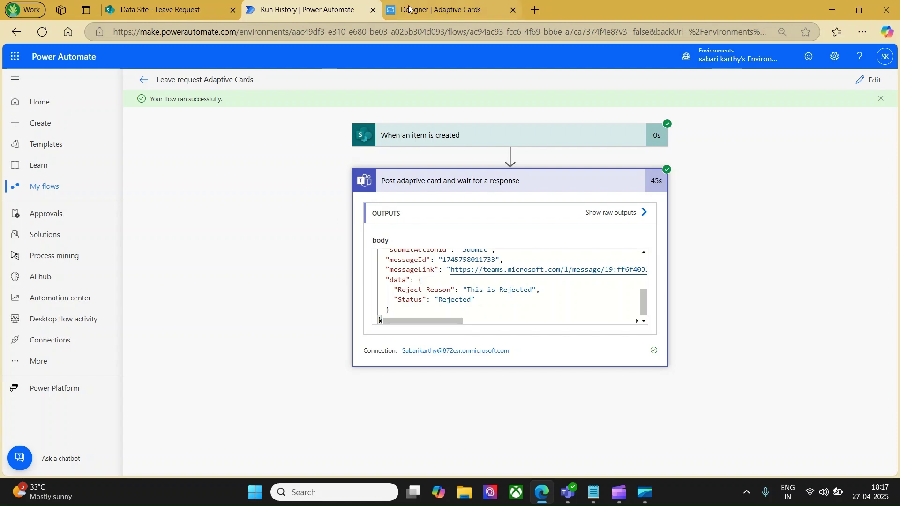
Step: In the Adaptive Cards Designer, make the Reject Reason text input under the Reject action multi-line
click(439, 10)
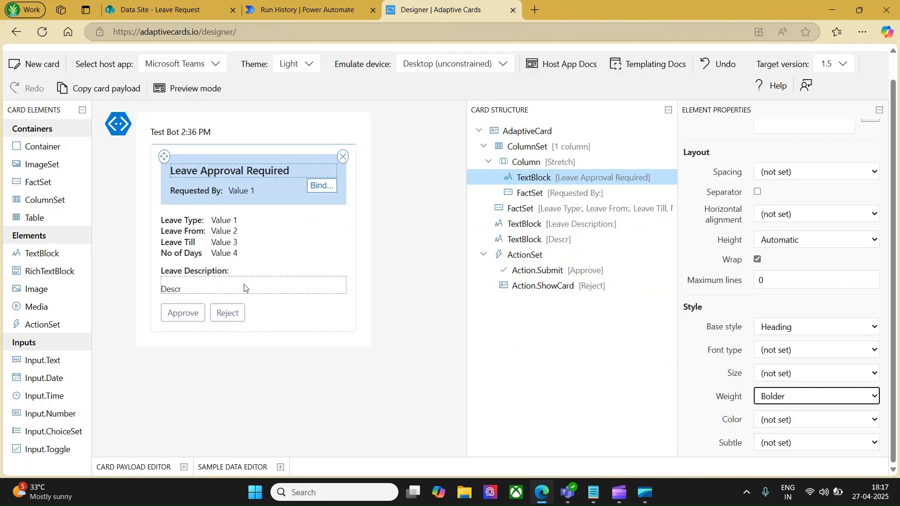
click(233, 313)
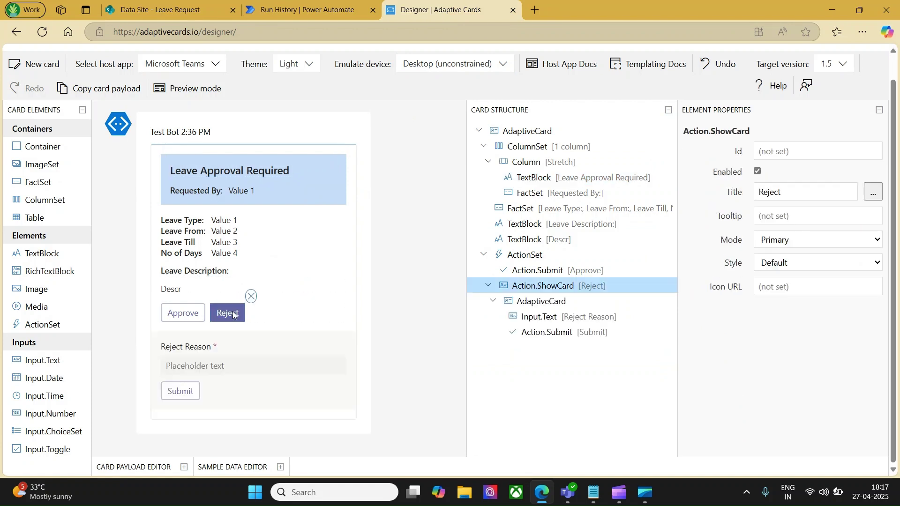
click(228, 371)
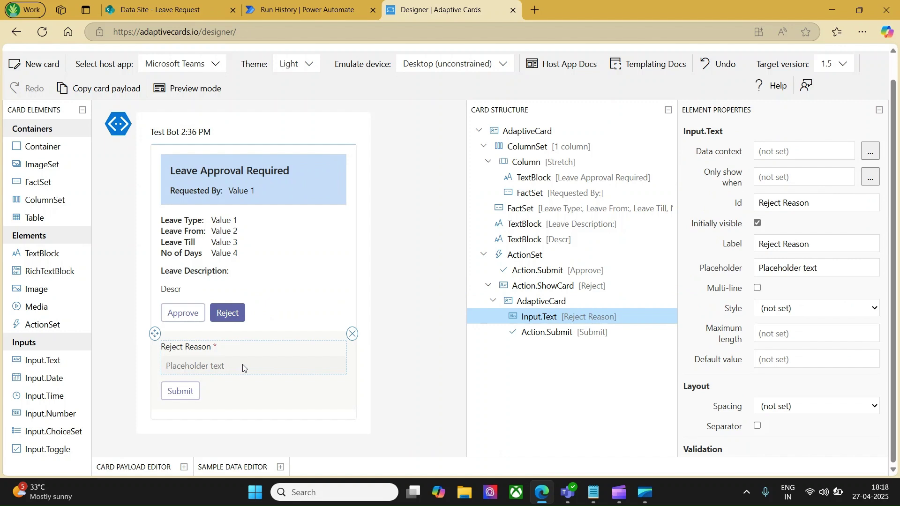
click(759, 289)
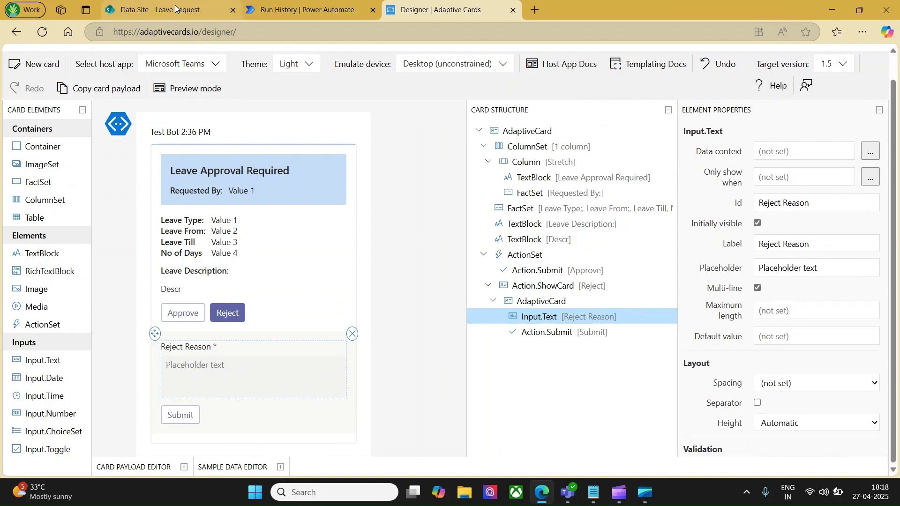
Step: Return to the Power Automate run and review the submit action, reject reason and status fields in the card's output
click(277, 8)
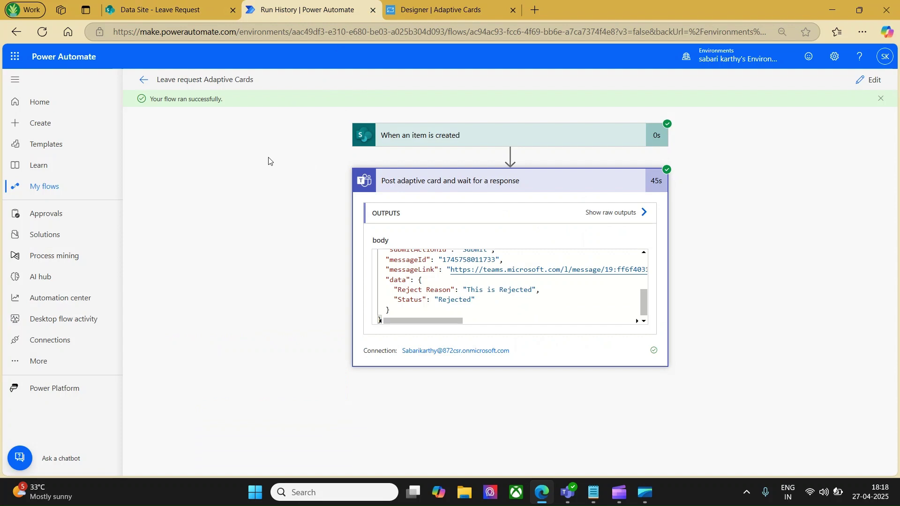
scroll(445, 277, up, 2)
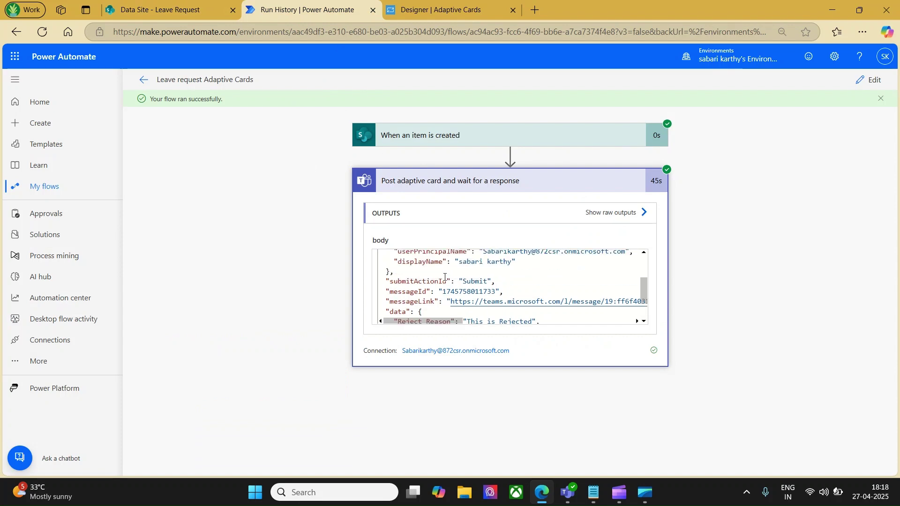
scroll(445, 277, down, 1)
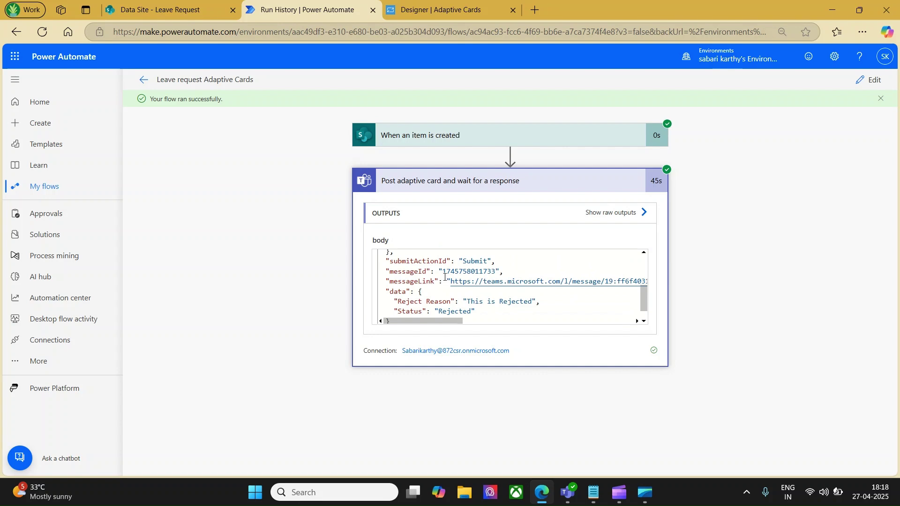